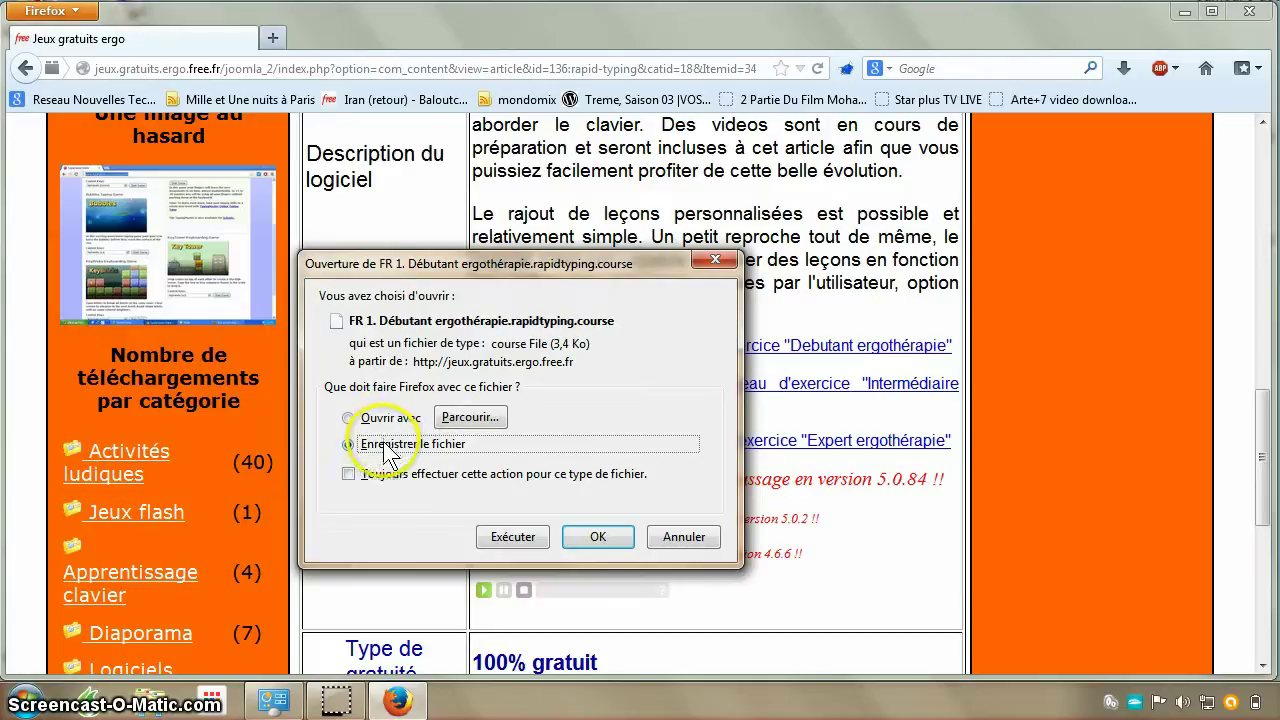
- Save the beginner, intermediate and expert ergotherapy course files to disk
left_click(597, 538)
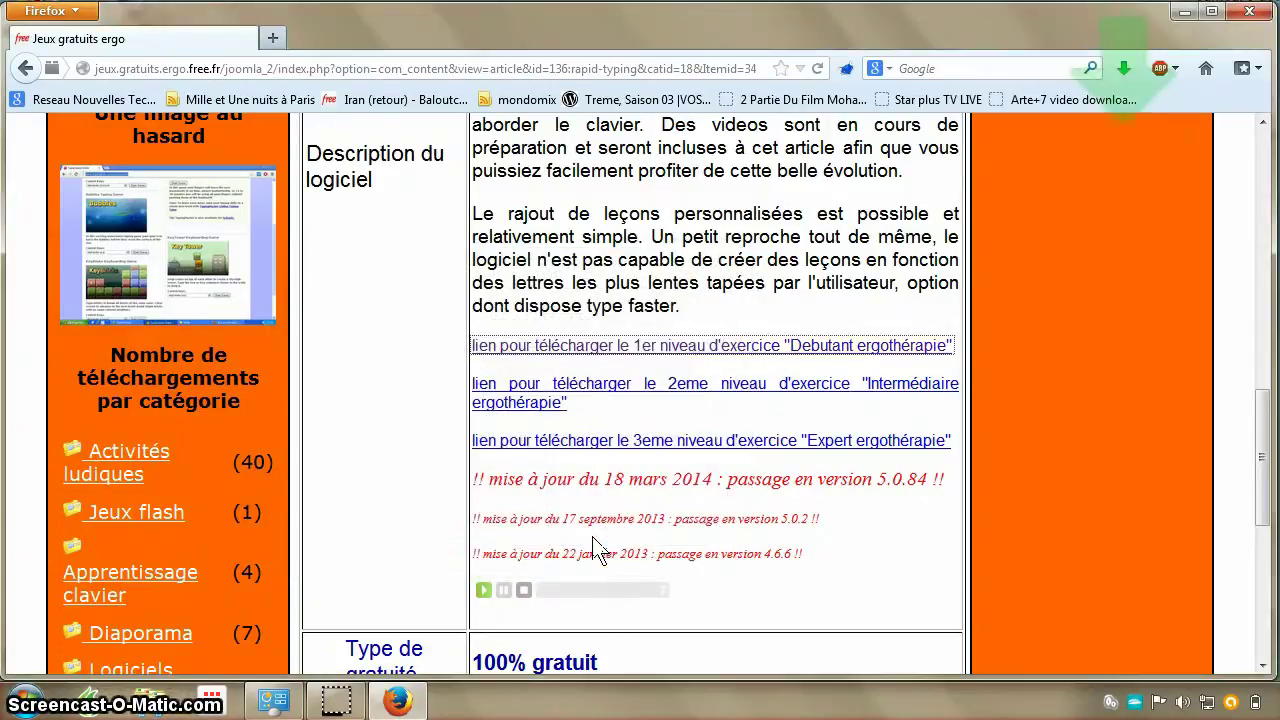
left_click(527, 393)
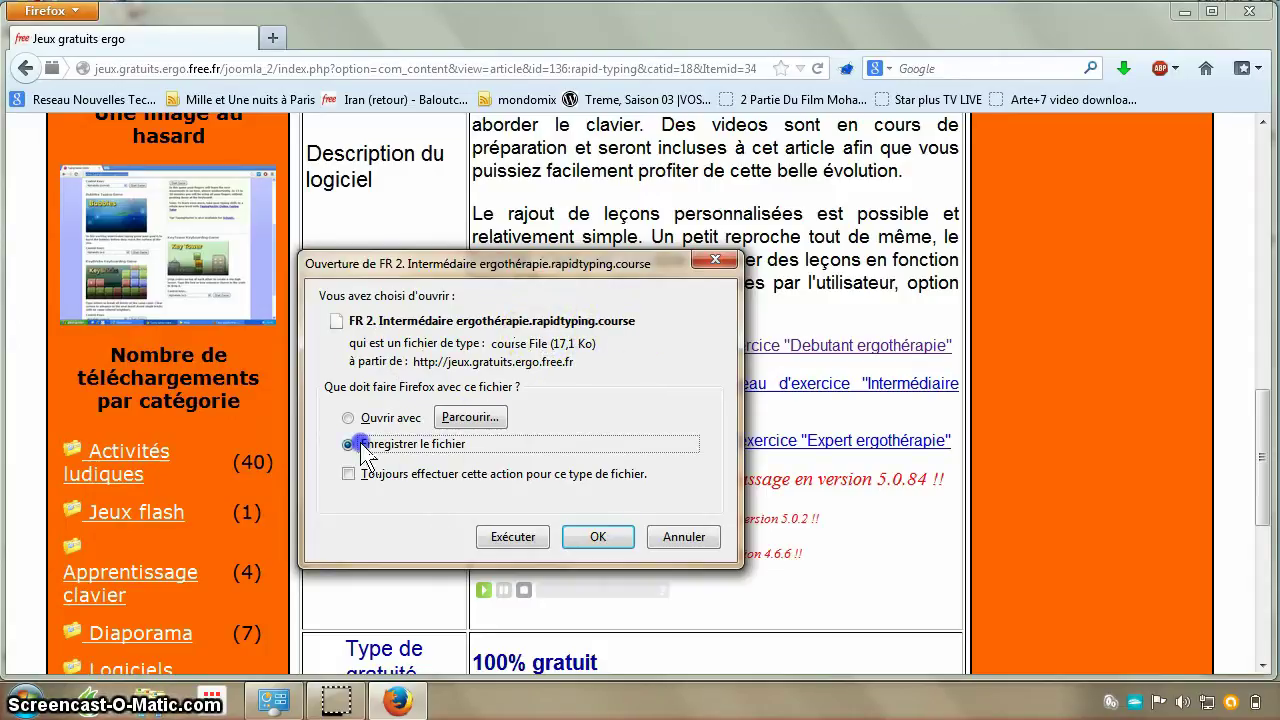
left_click(597, 536)
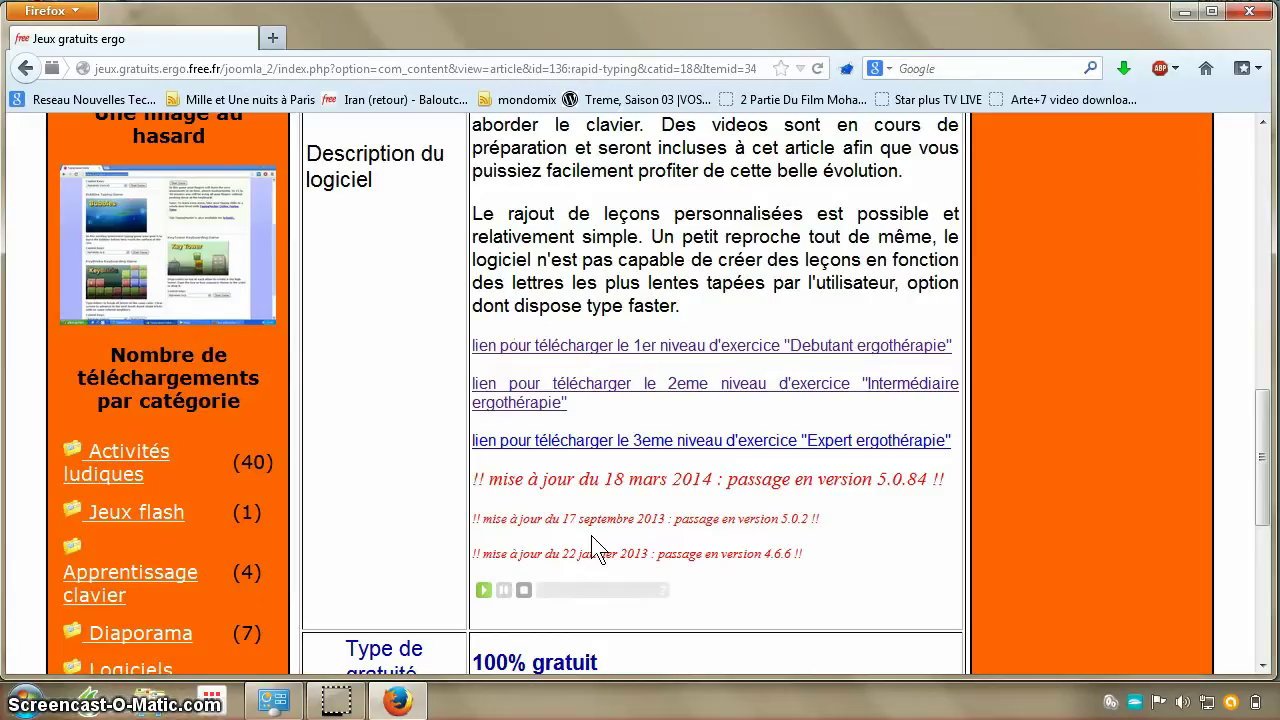
left_click(579, 449)
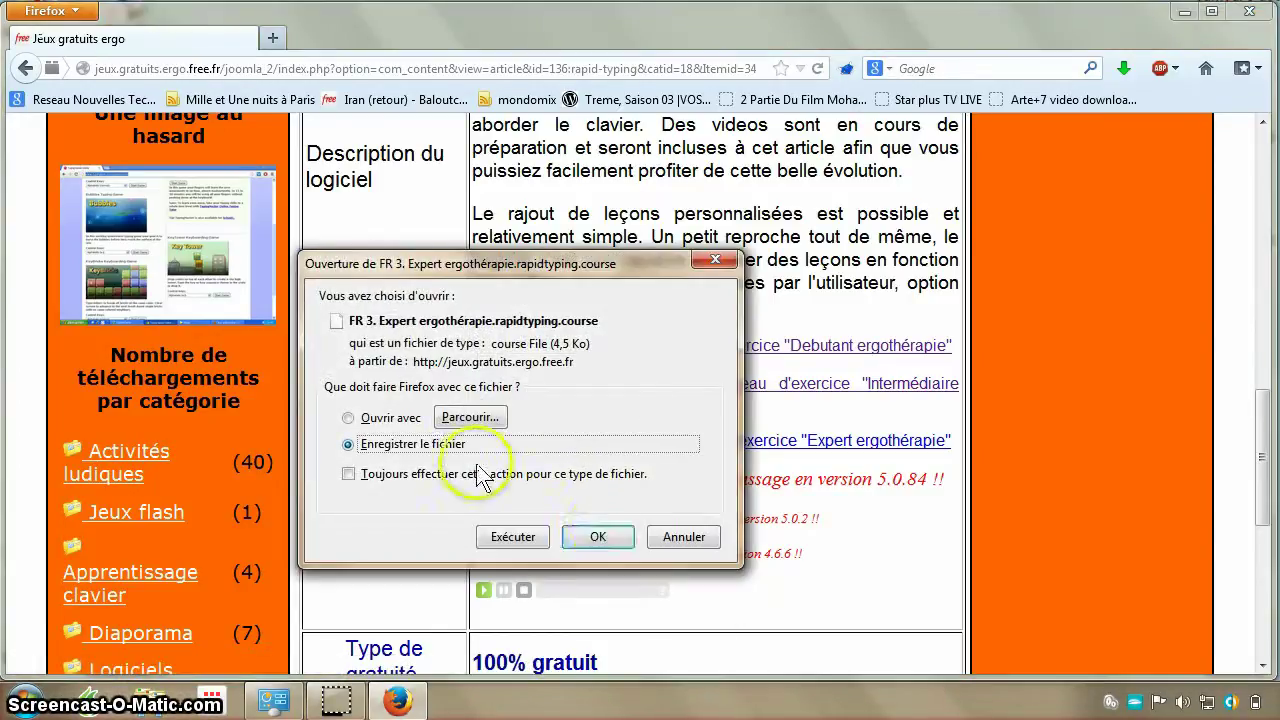
left_click(415, 444)
left_click(605, 537)
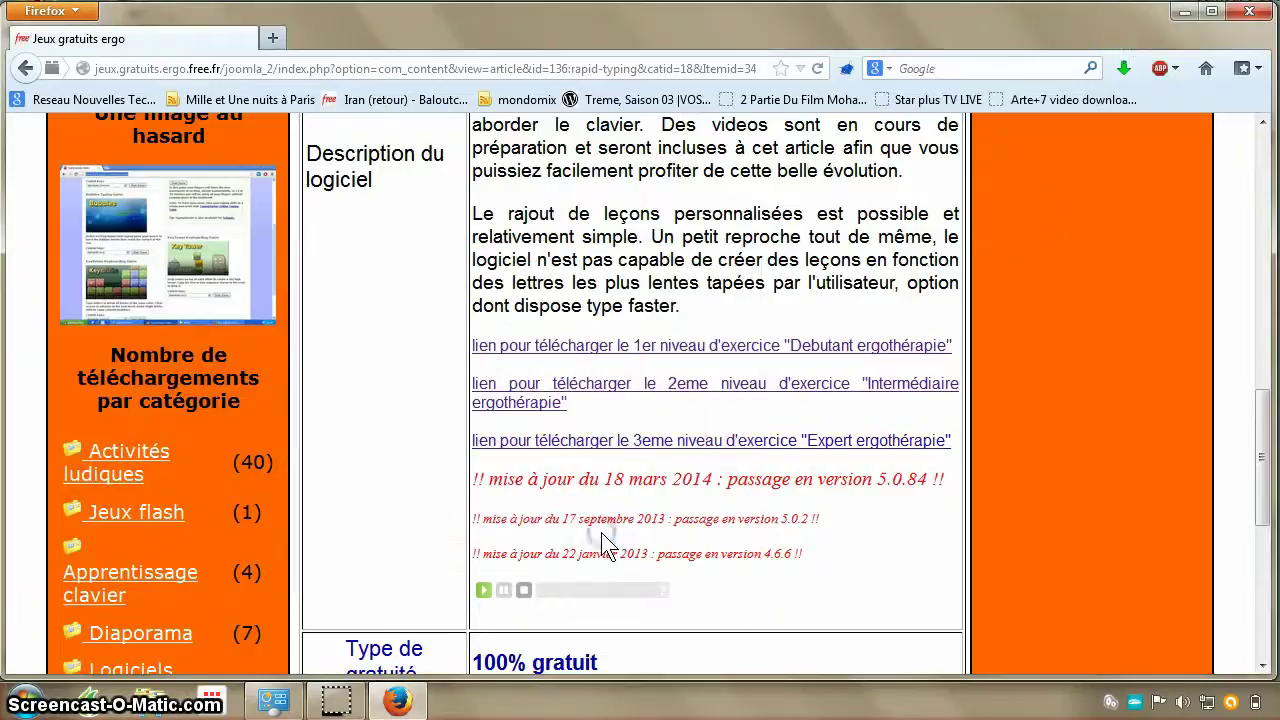
- Check the three files in the Downloads list, then close Firefox
left_click(1124, 70)
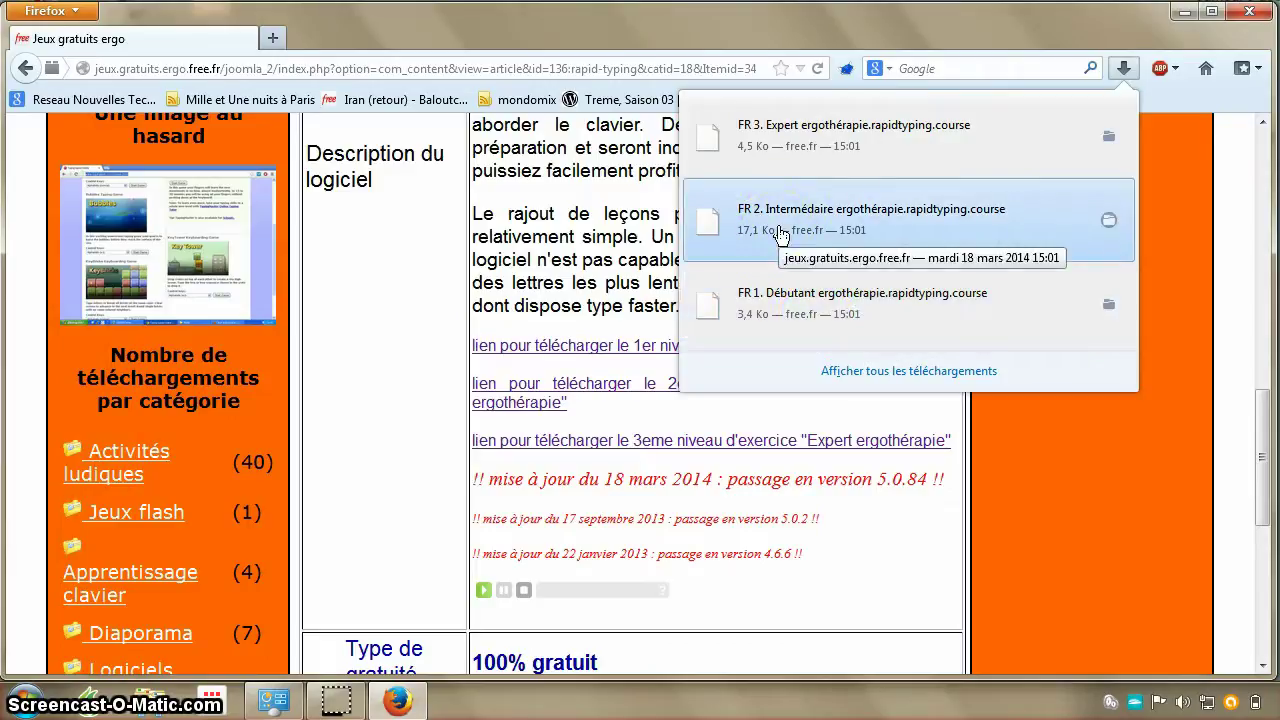
left_click(800, 145)
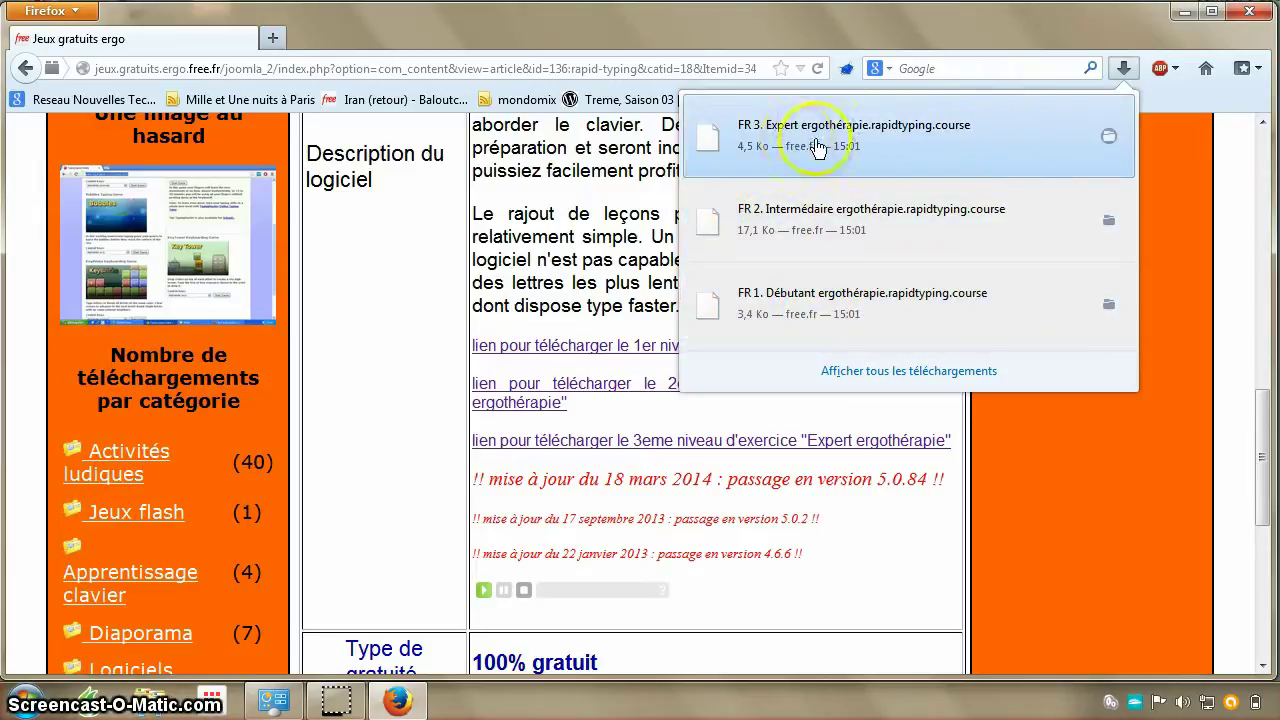
left_click(1248, 20)
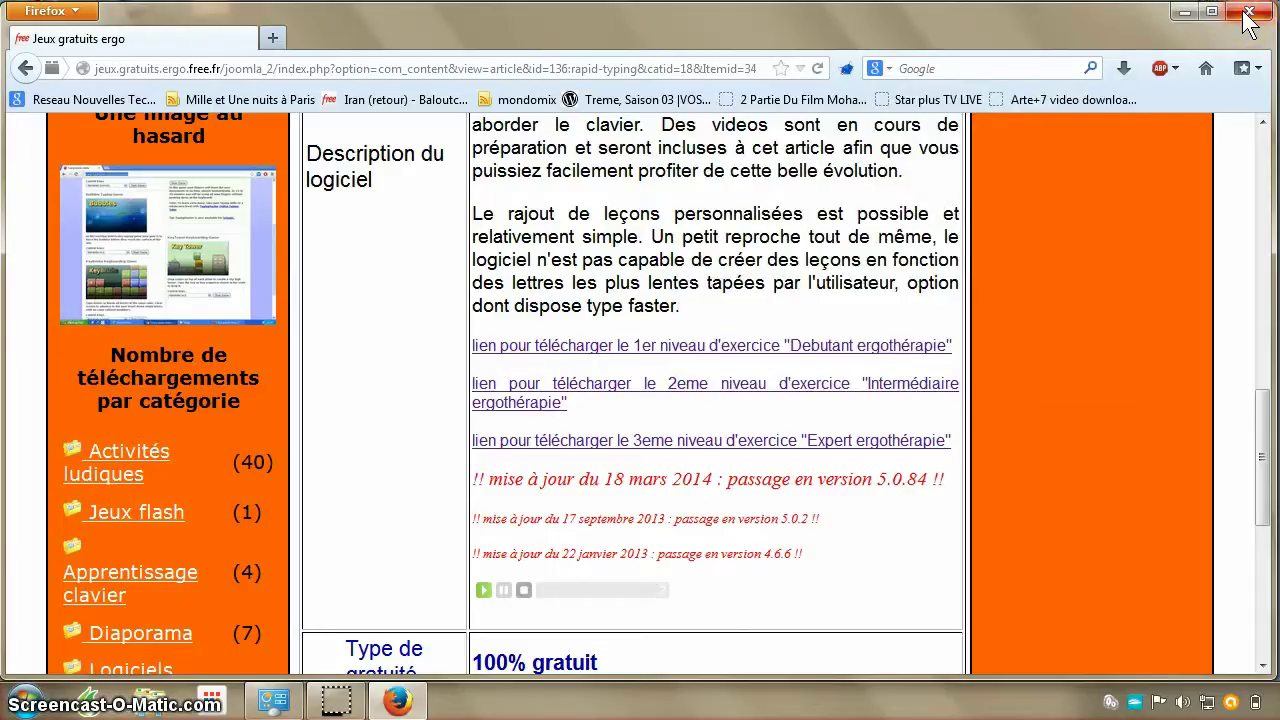
left_click(1248, 12)
- Line up the FR 1. Débutant, FR 2. Intermédiaire and FR 3. Expert icons along the desktop's bottom
left_click(664, 470)
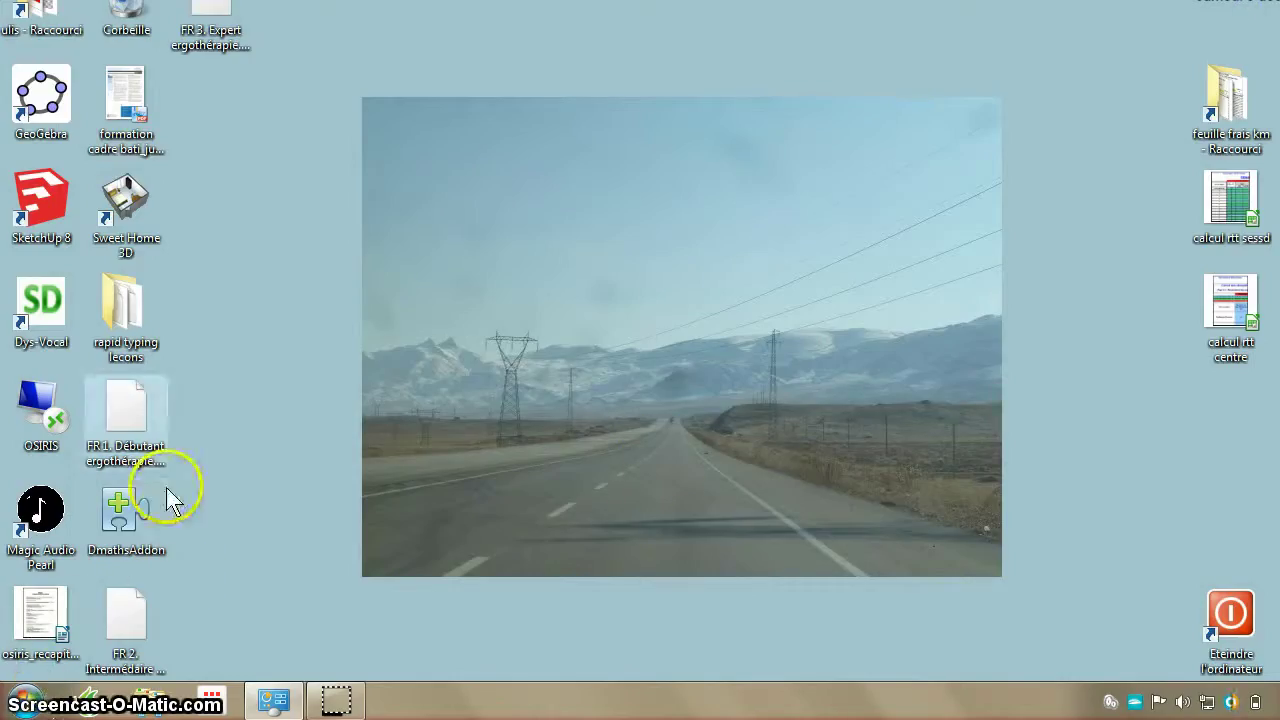
left_click_drag(200, 28, 247, 180)
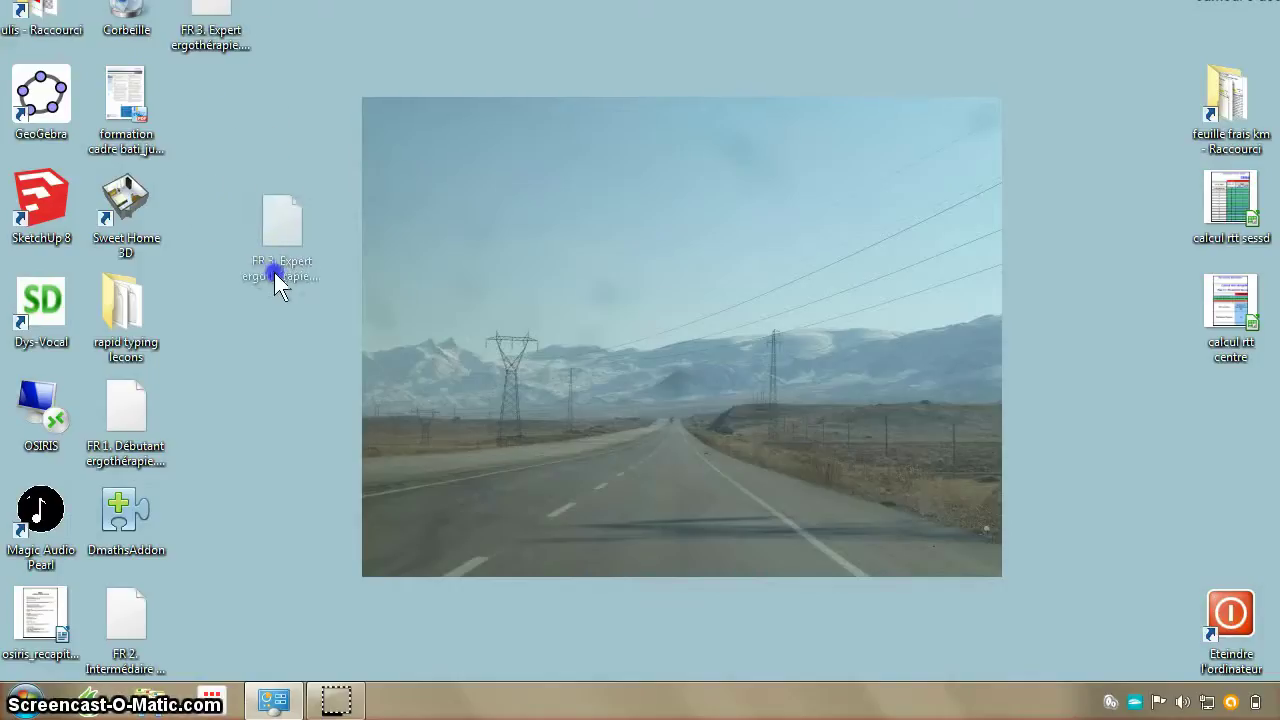
left_click_drag(276, 274, 517, 571)
left_click_drag(534, 630, 536, 632)
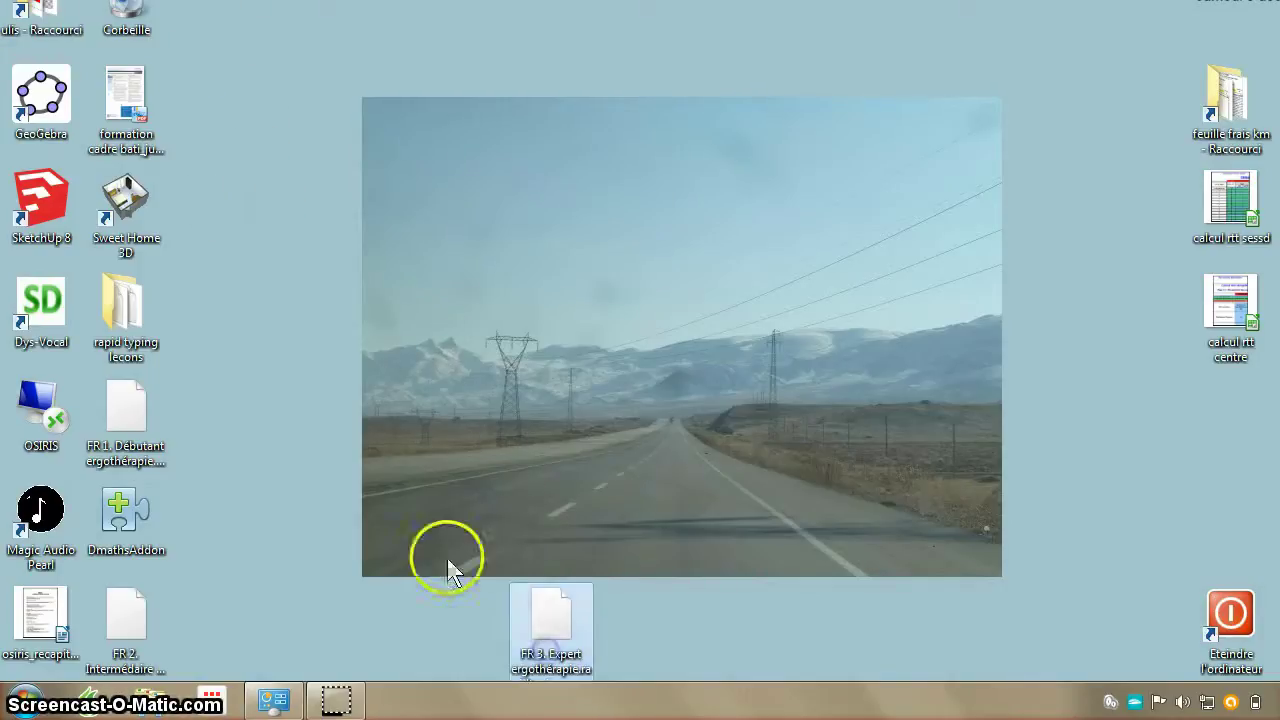
left_click_drag(117, 645, 440, 632)
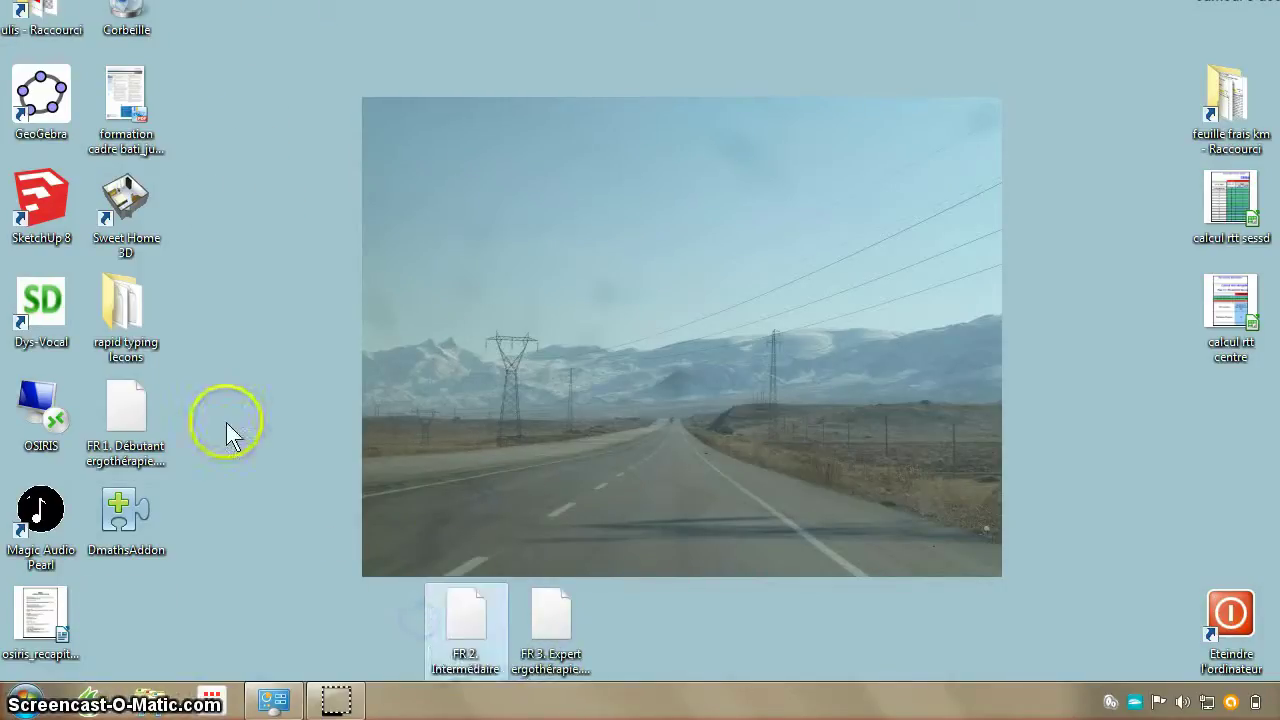
left_click_drag(128, 405, 366, 527)
left_click_drag(361, 577, 364, 607)
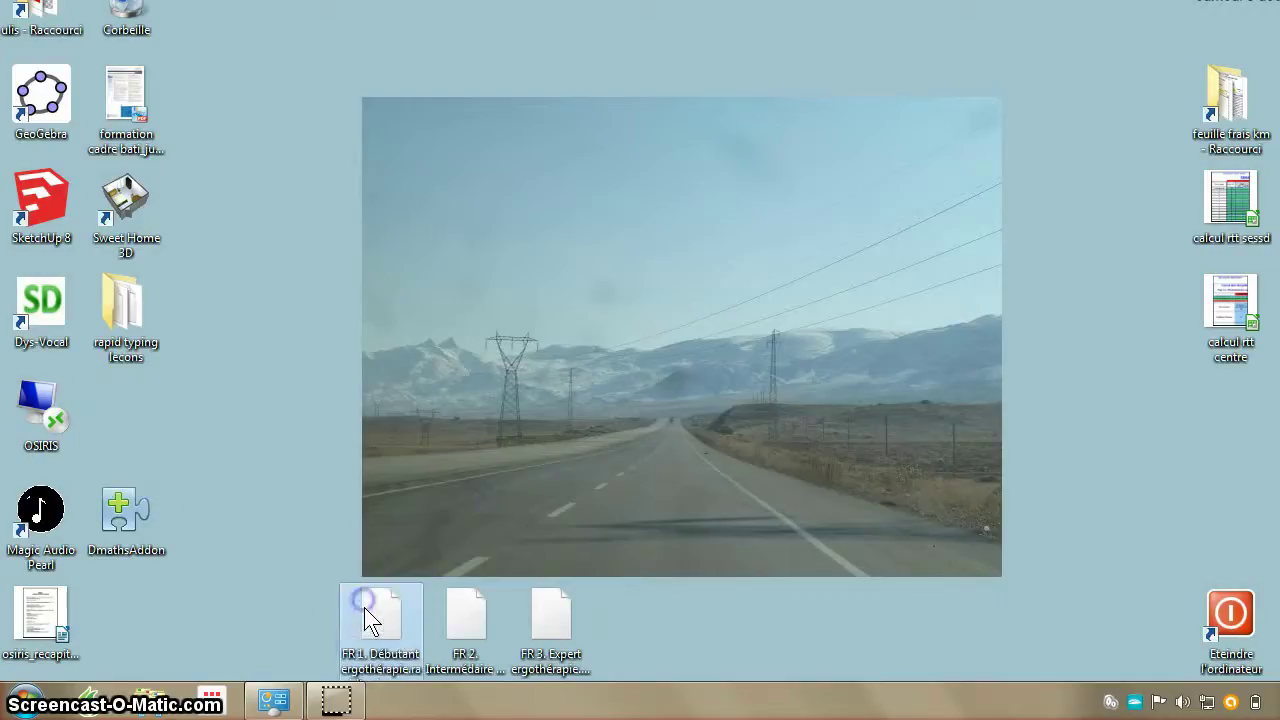
- Search 'rapi' from the Start menu and launch RapidTyping 5
left_click(28, 706)
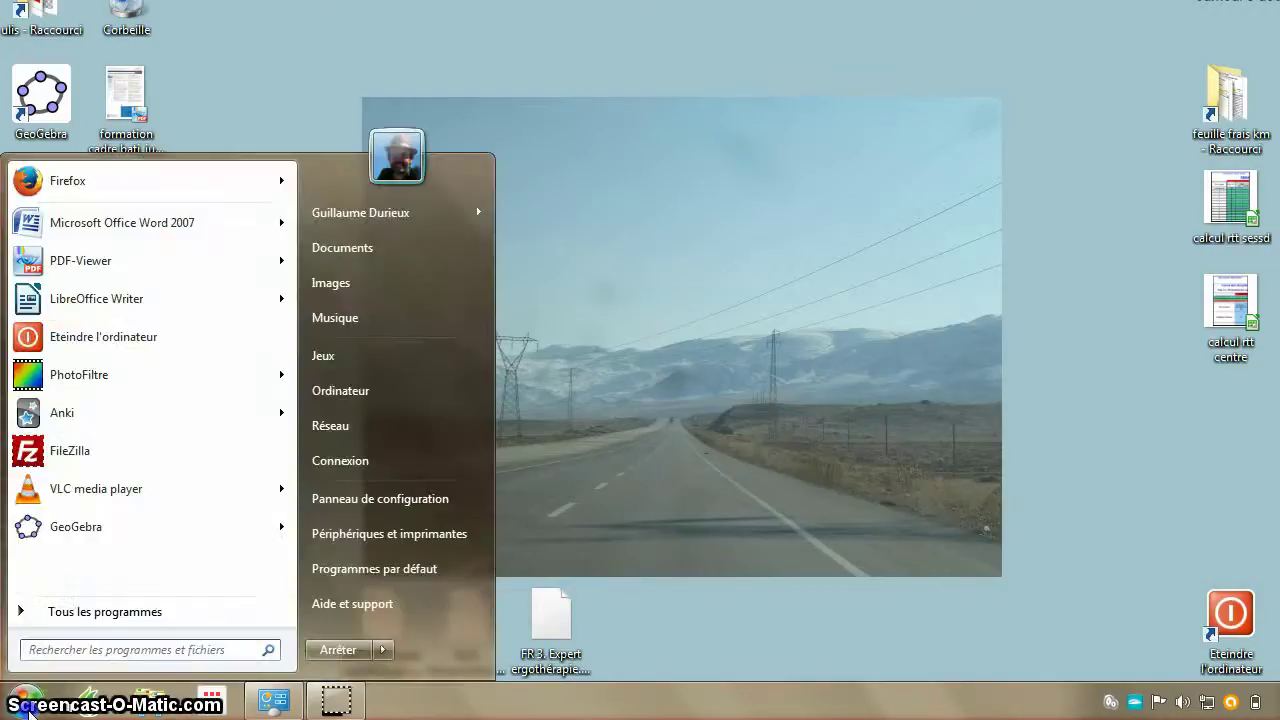
type("rapid")
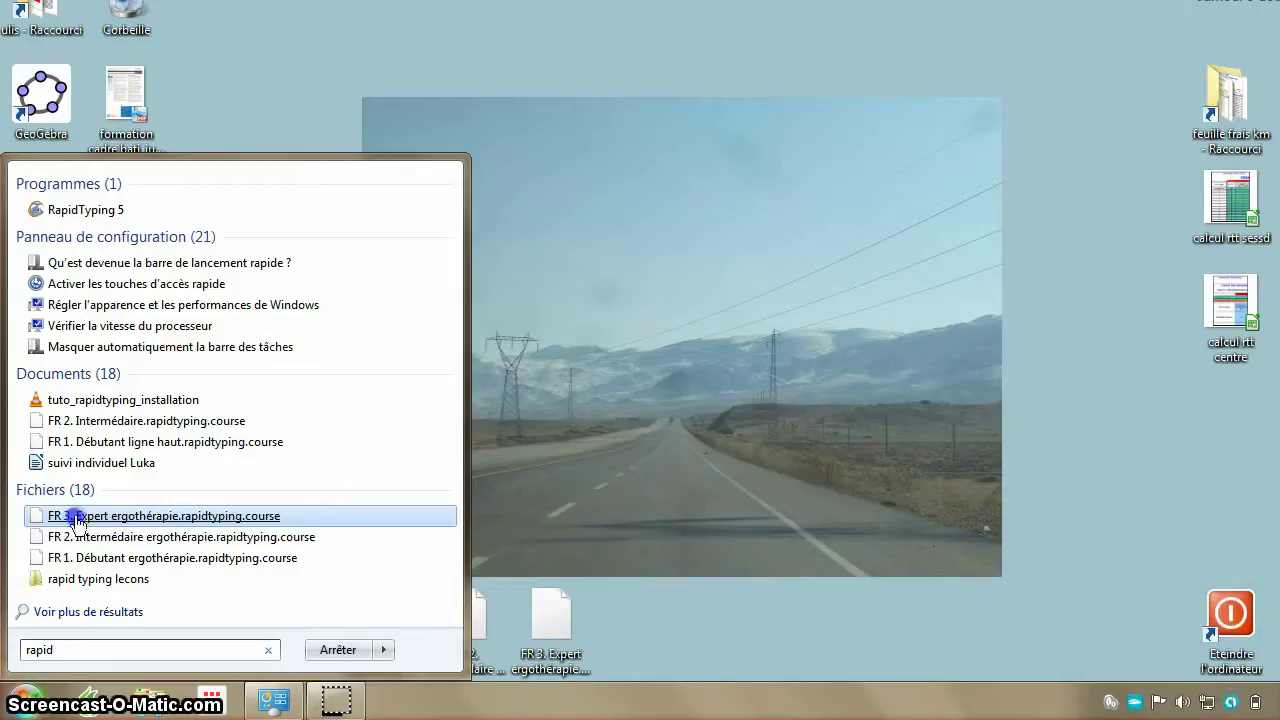
left_click(85, 209)
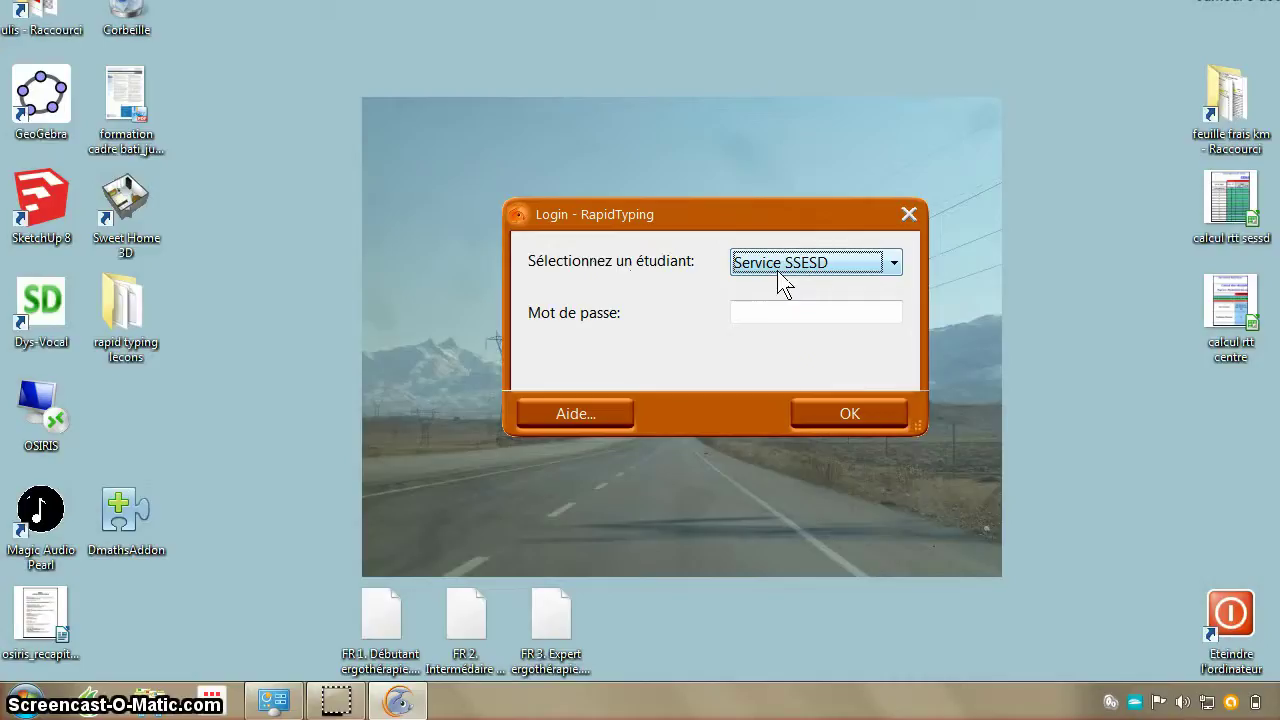
- Log in, look at the course library without adding anything, and switch to the lesson editor
left_click(850, 414)
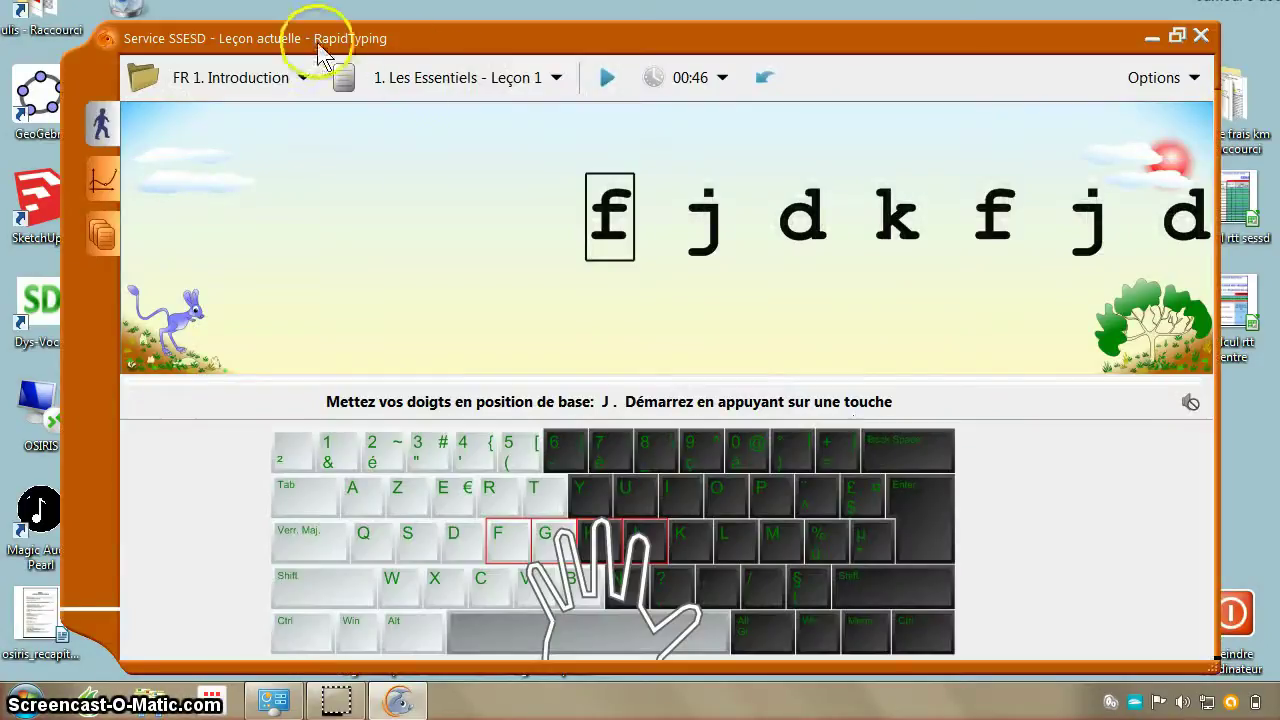
left_click(252, 80)
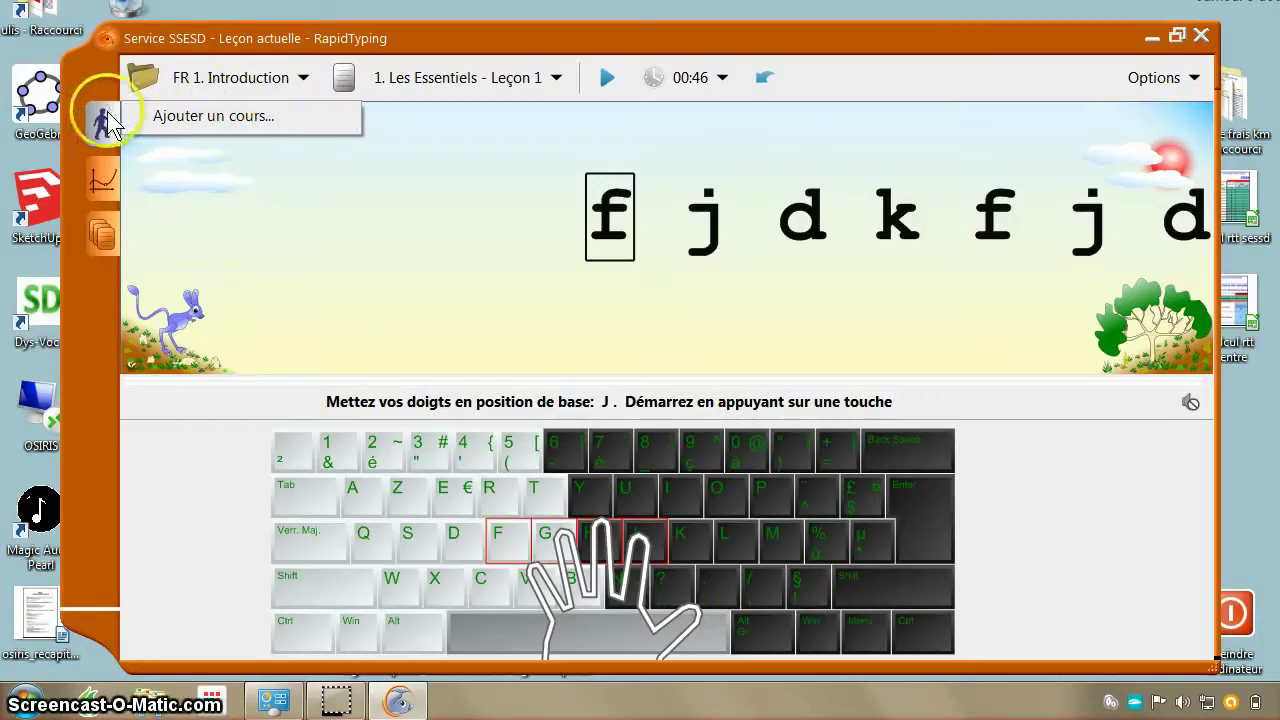
left_click(178, 117)
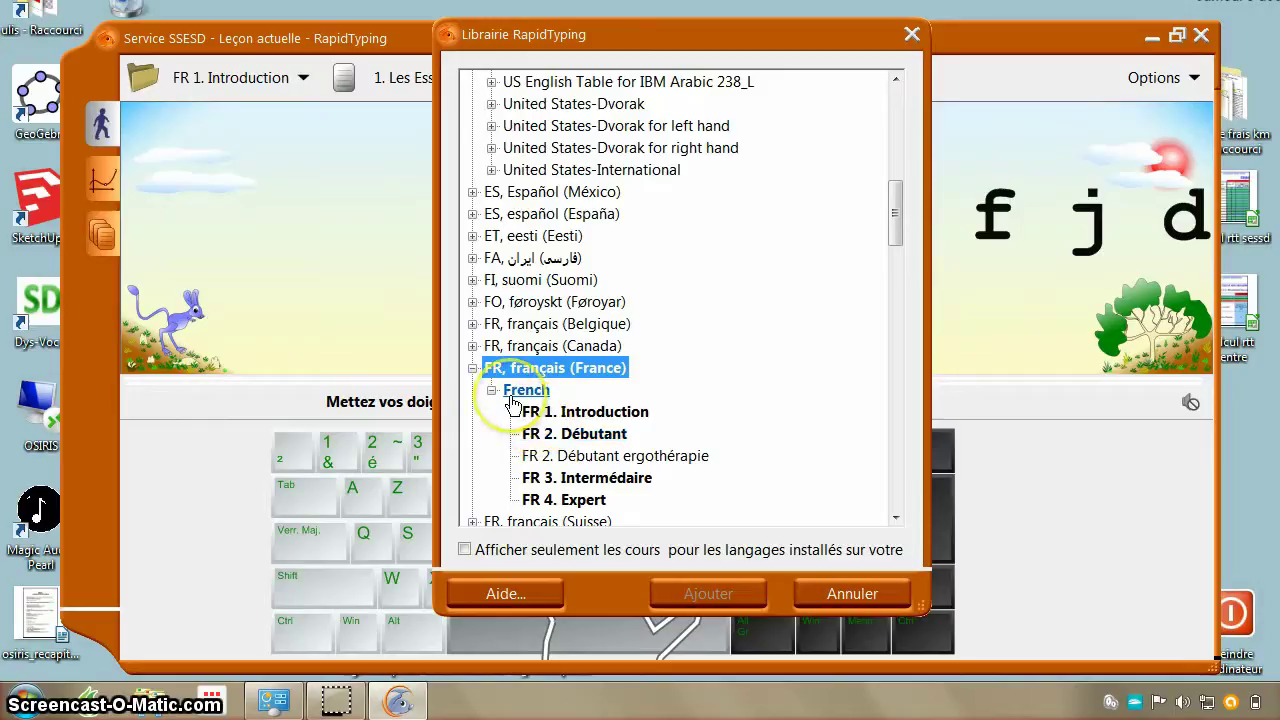
left_click(851, 592)
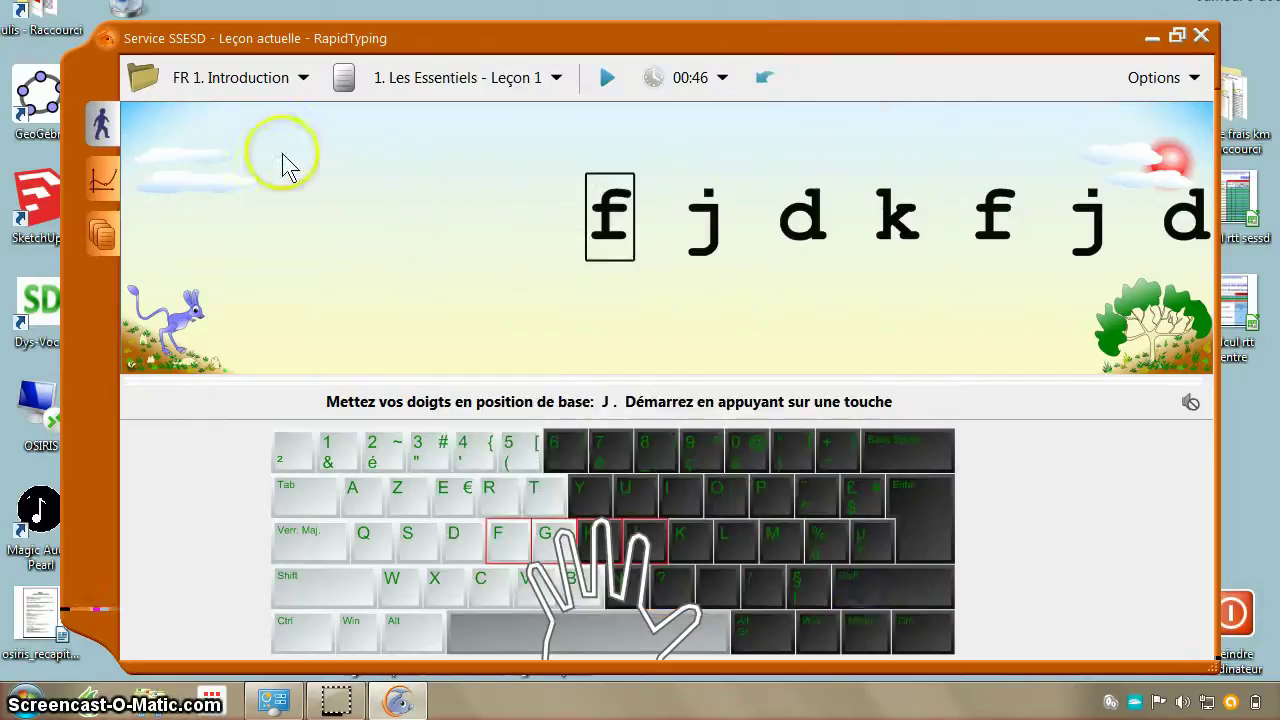
left_click(102, 236)
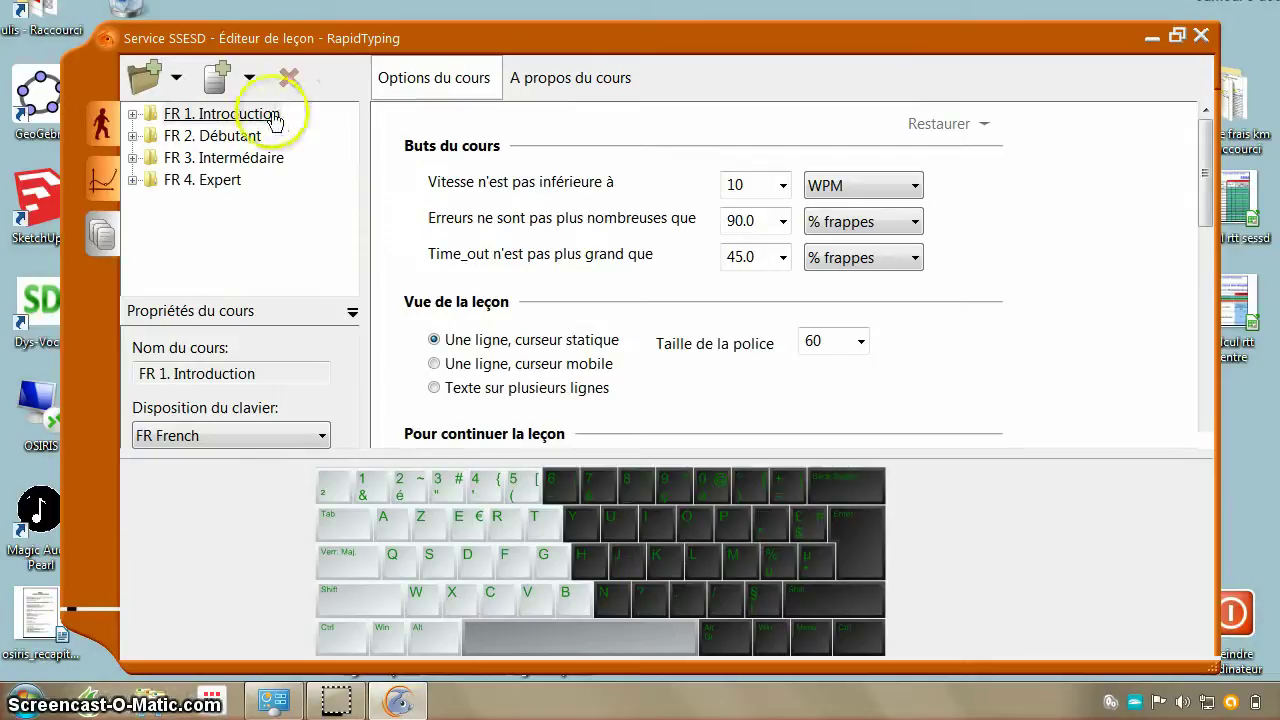
- Delete the four French courses, FR 1. Introduction through FR 4. Expert, confirming each deletion
left_click(237, 118)
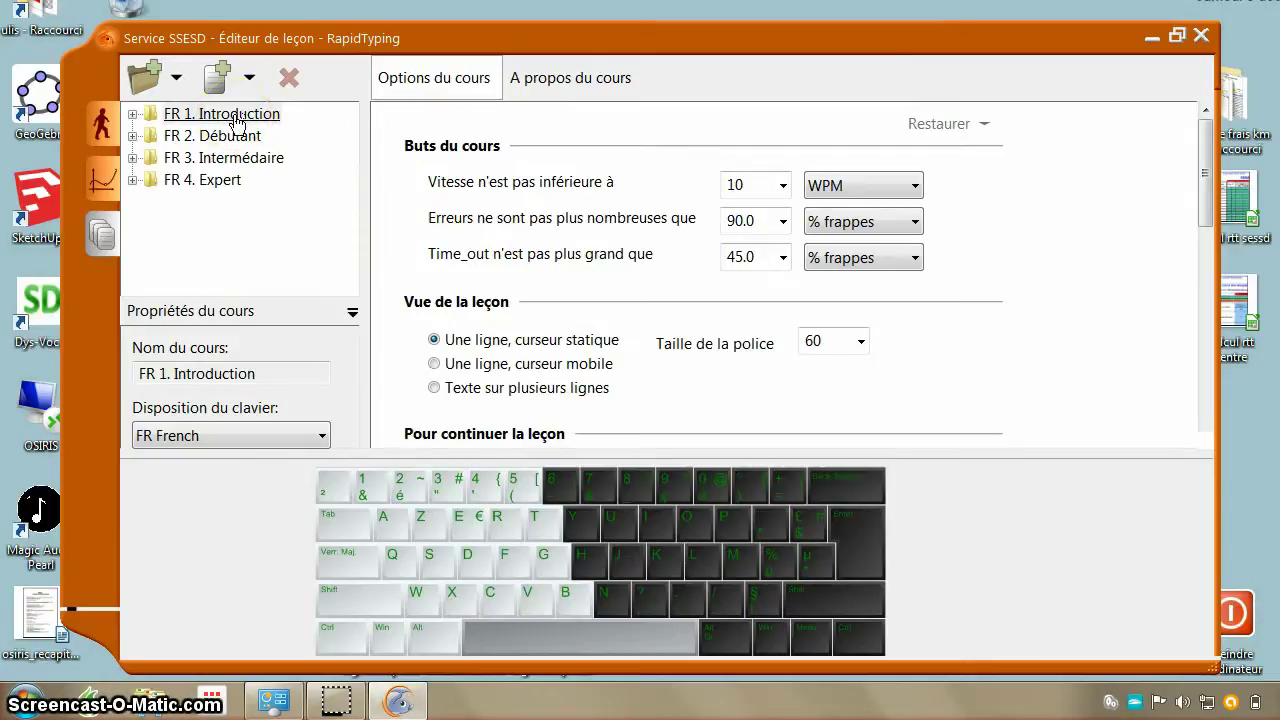
left_click(237, 118)
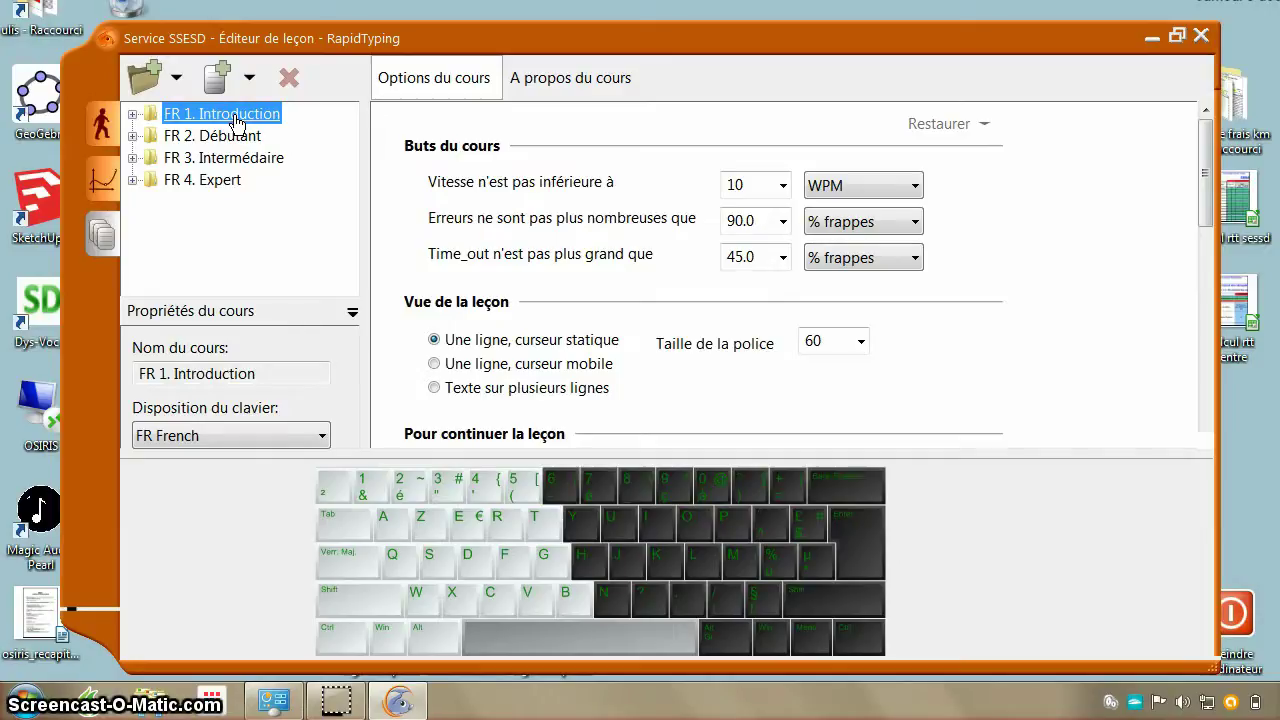
left_click(289, 90)
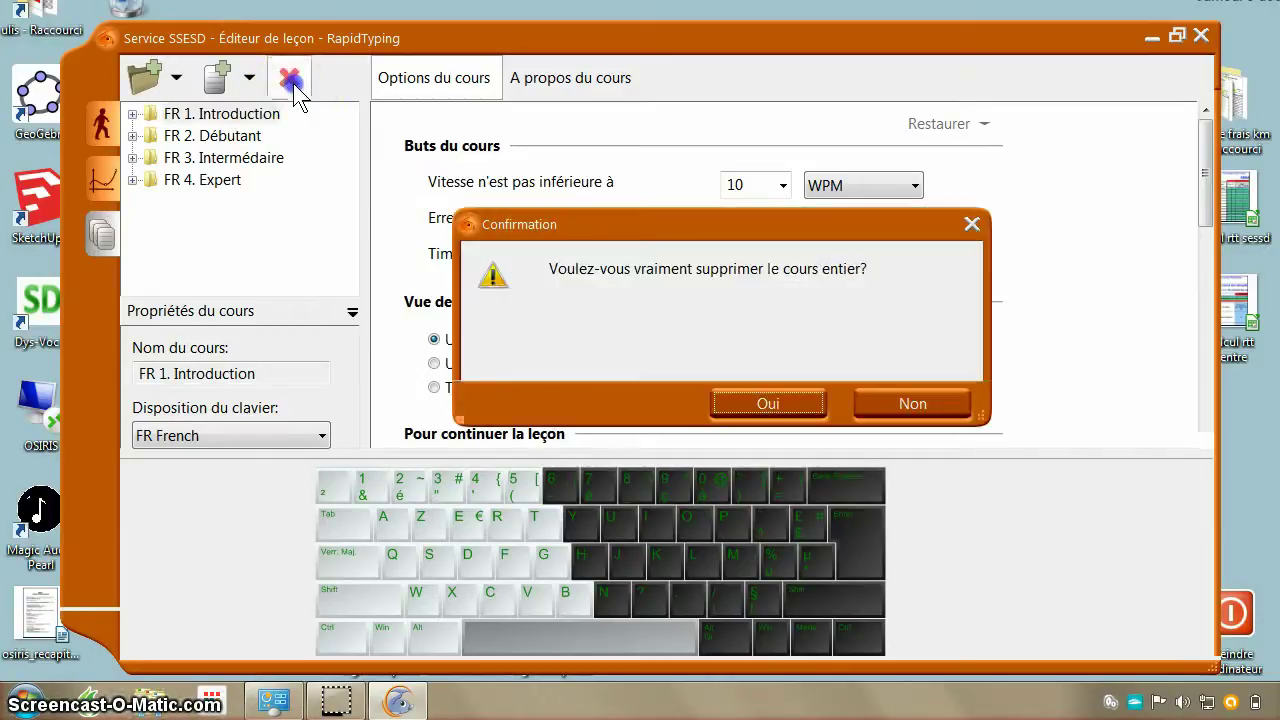
left_click(767, 403)
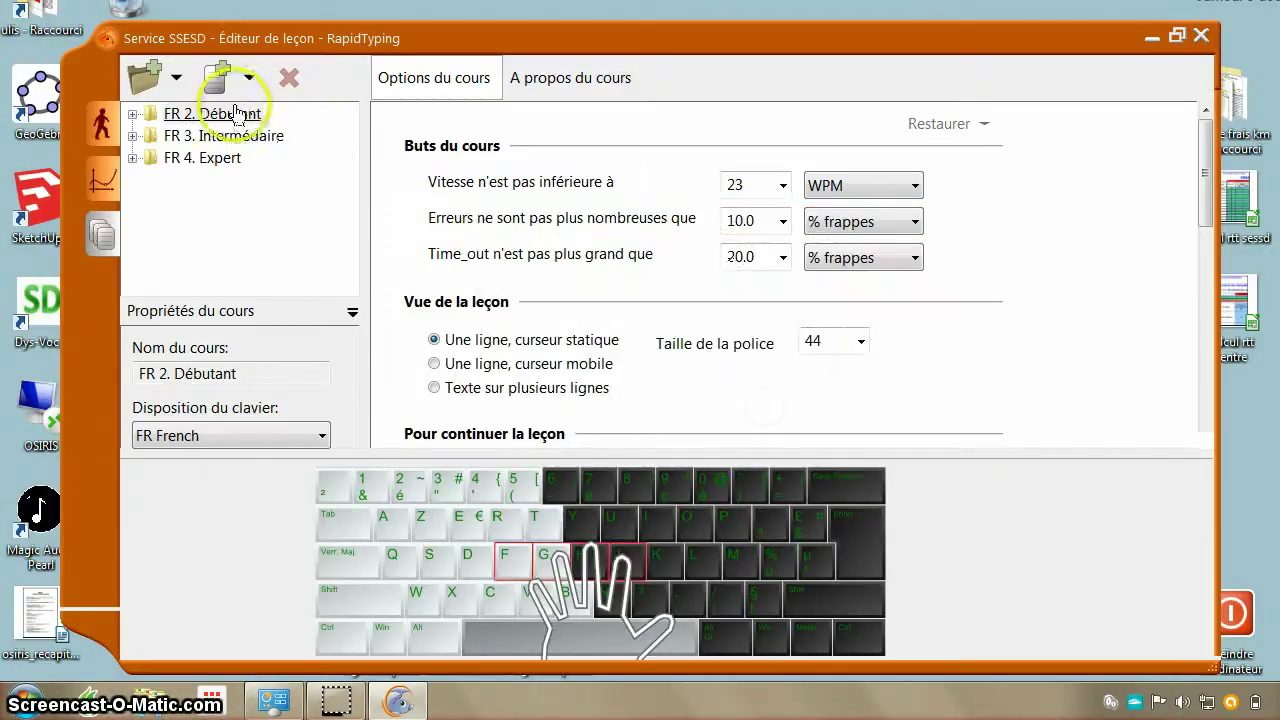
left_click(284, 80)
left_click(740, 403)
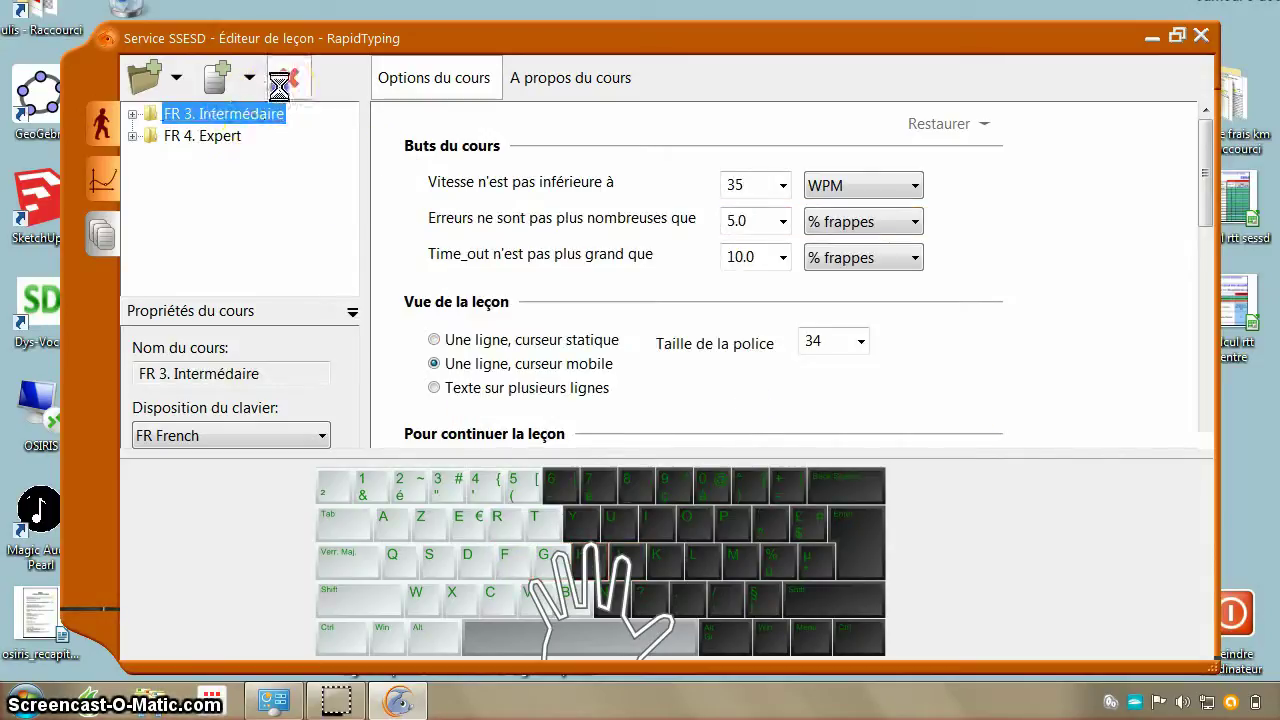
left_click(286, 78)
left_click(763, 400)
left_click(222, 116)
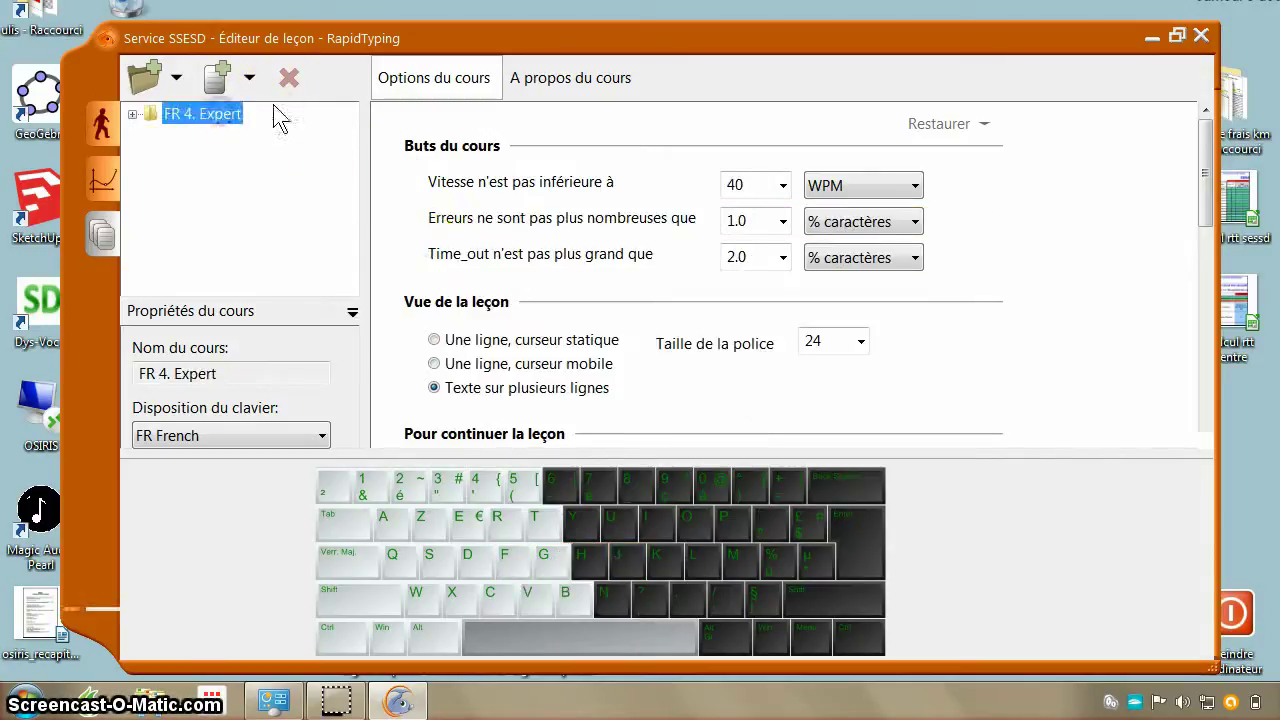
left_click(288, 78)
left_click(742, 408)
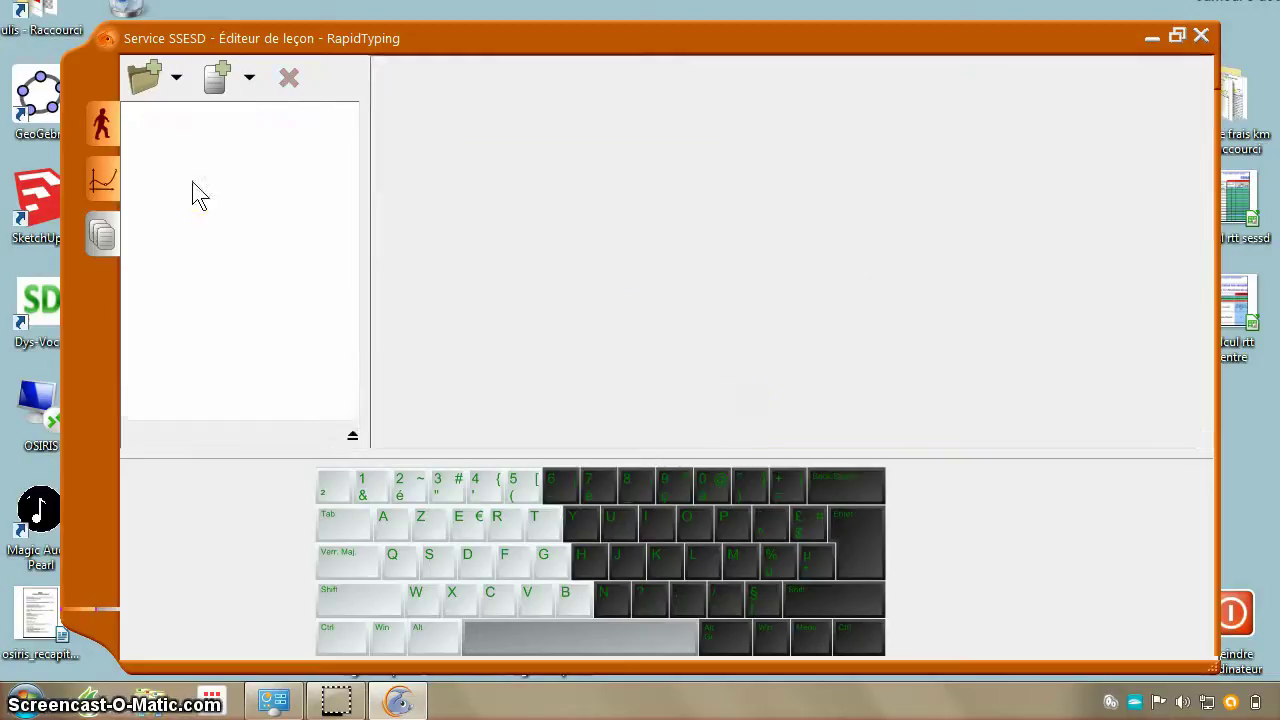
- Add a new test course, then delete the whole course again
left_click(147, 76)
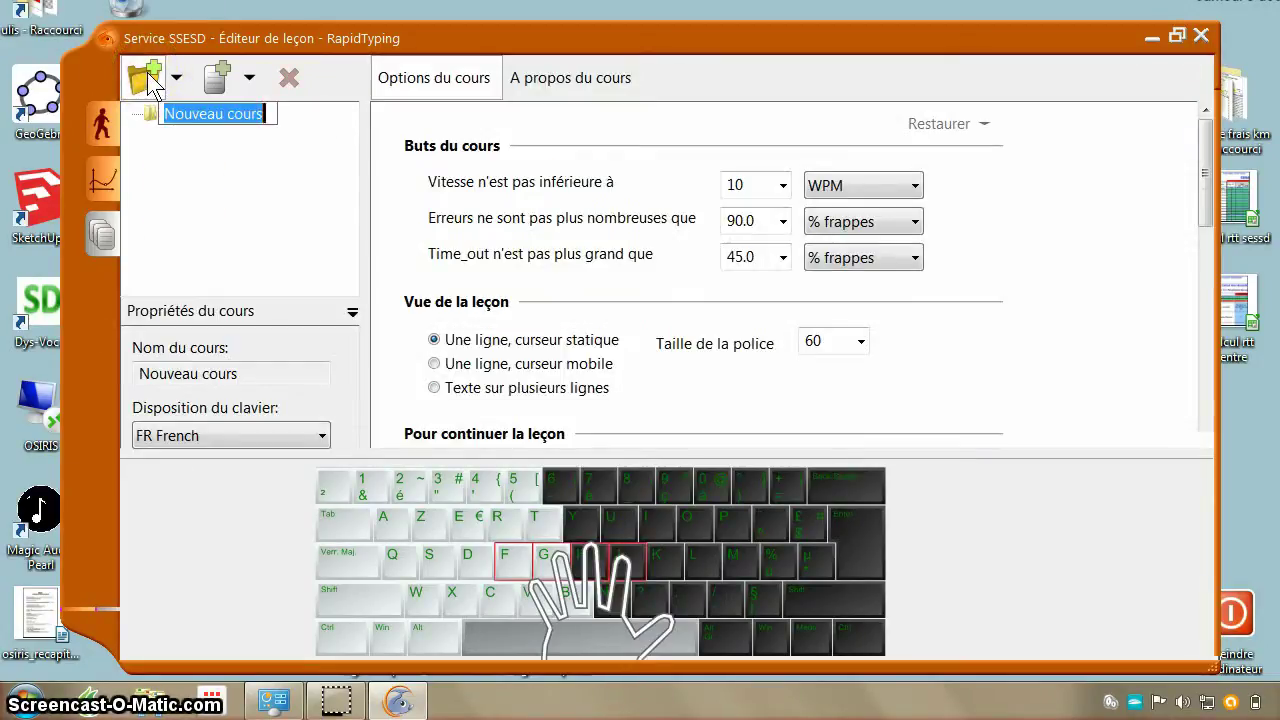
left_click(258, 182)
left_click(292, 84)
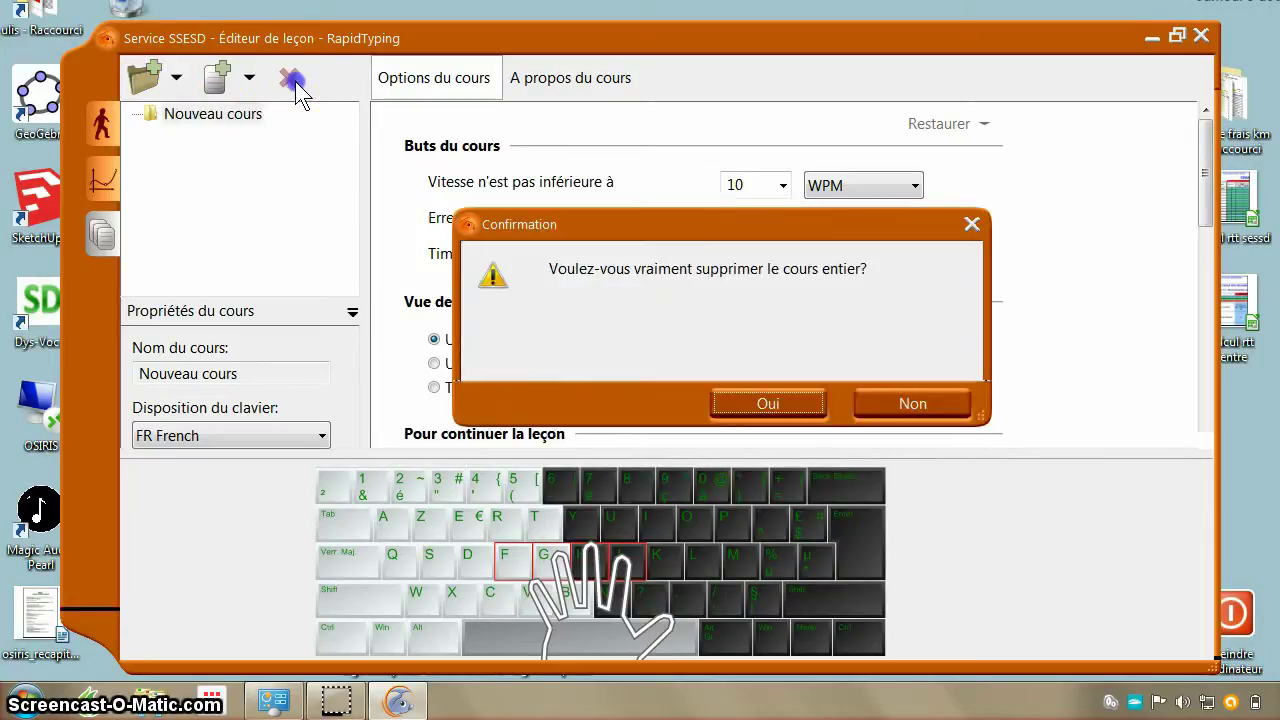
left_click(731, 405)
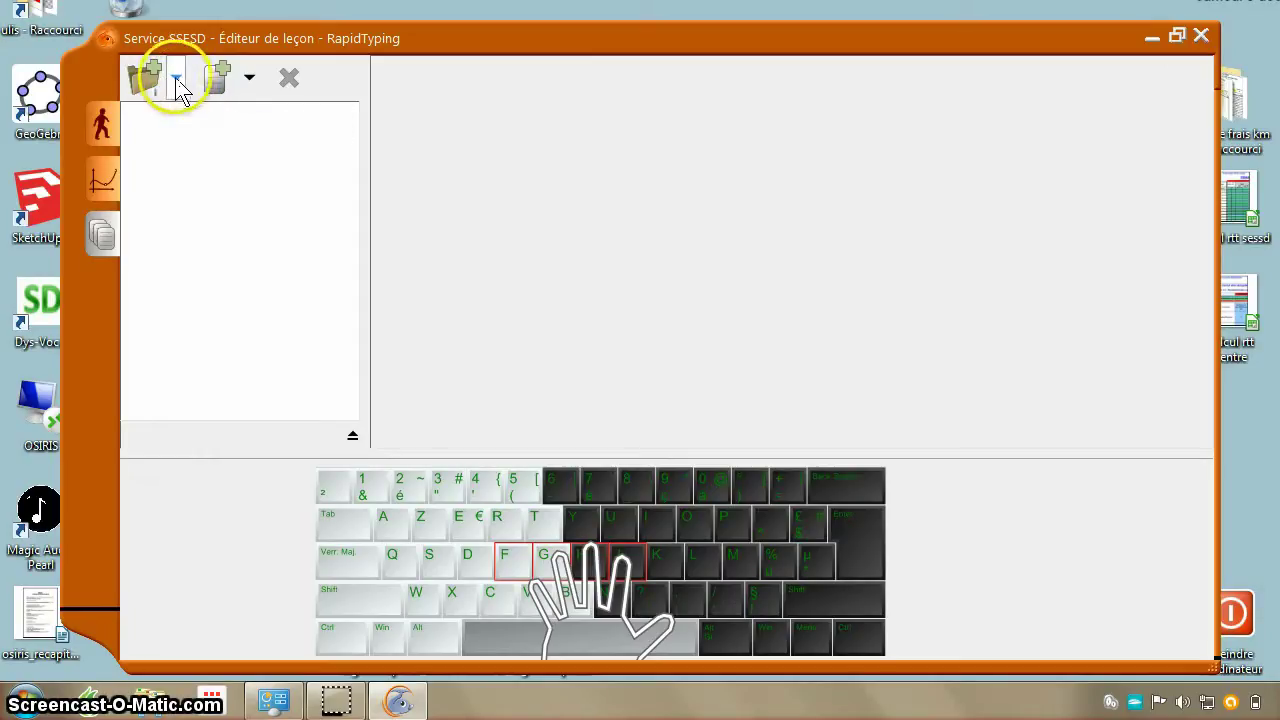
- Load the FR 1. Débutant course file from the desktop
left_click(177, 79)
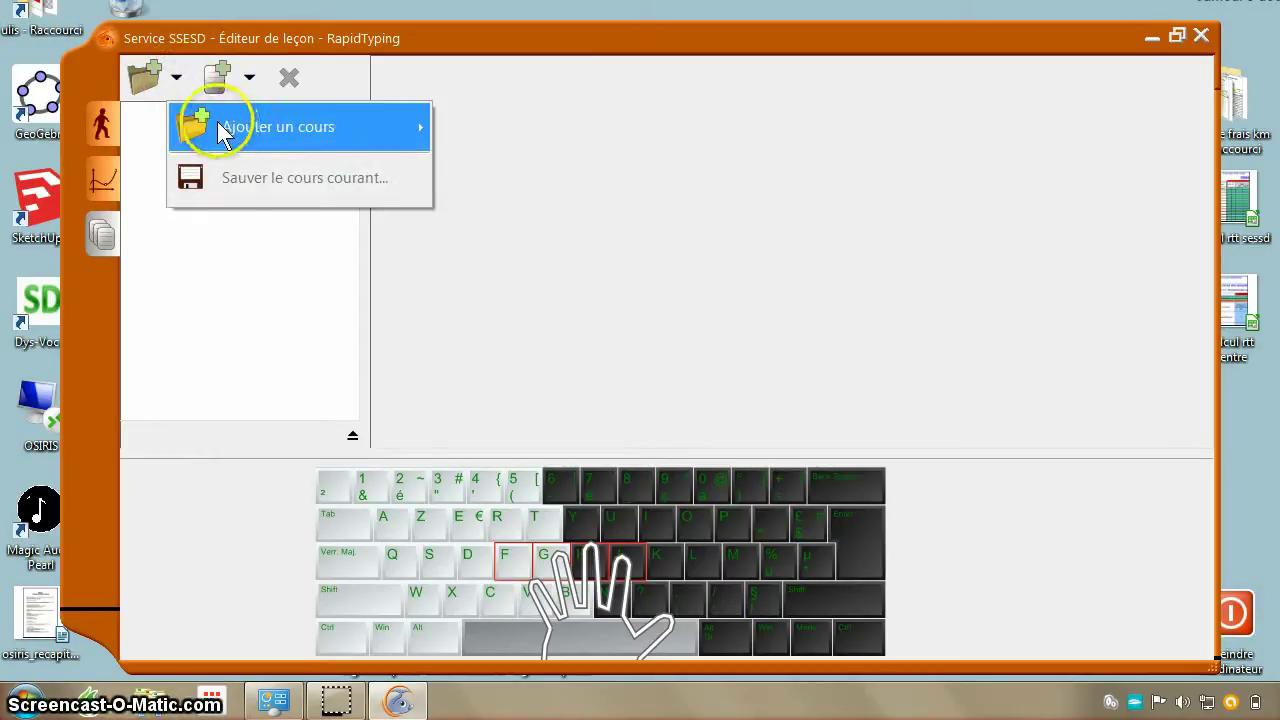
mouse_move(223, 126)
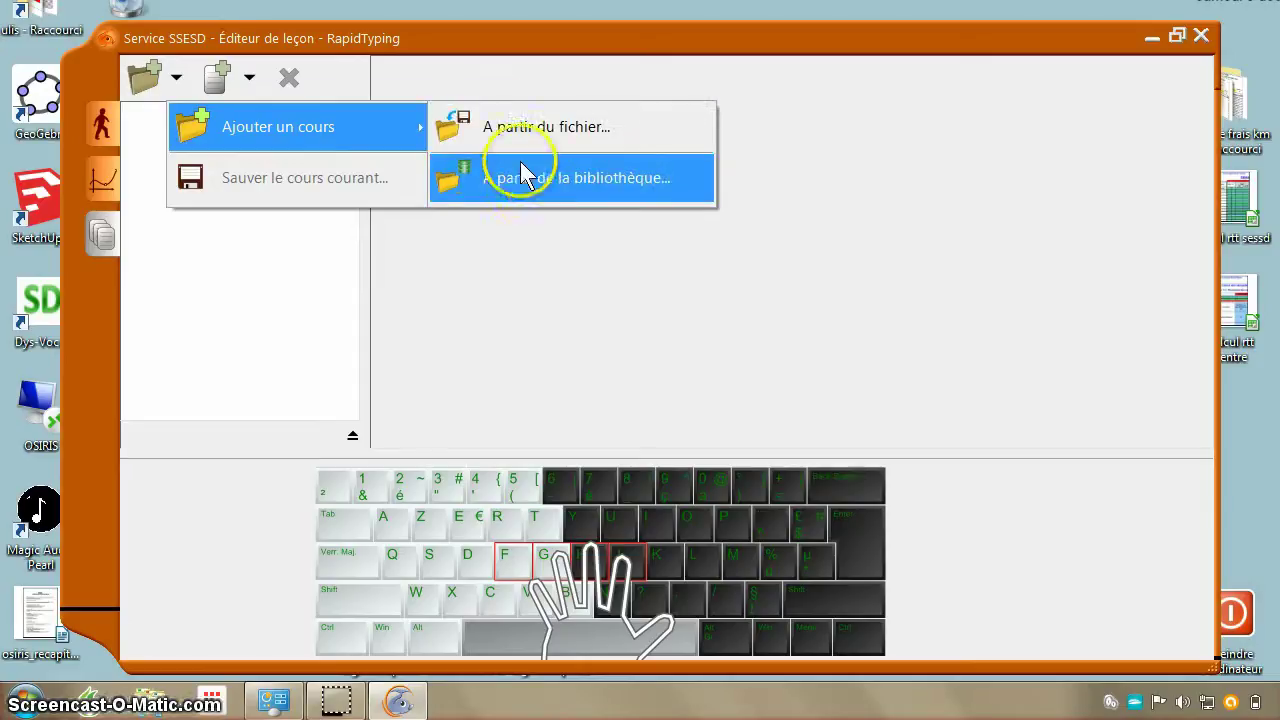
left_click(506, 128)
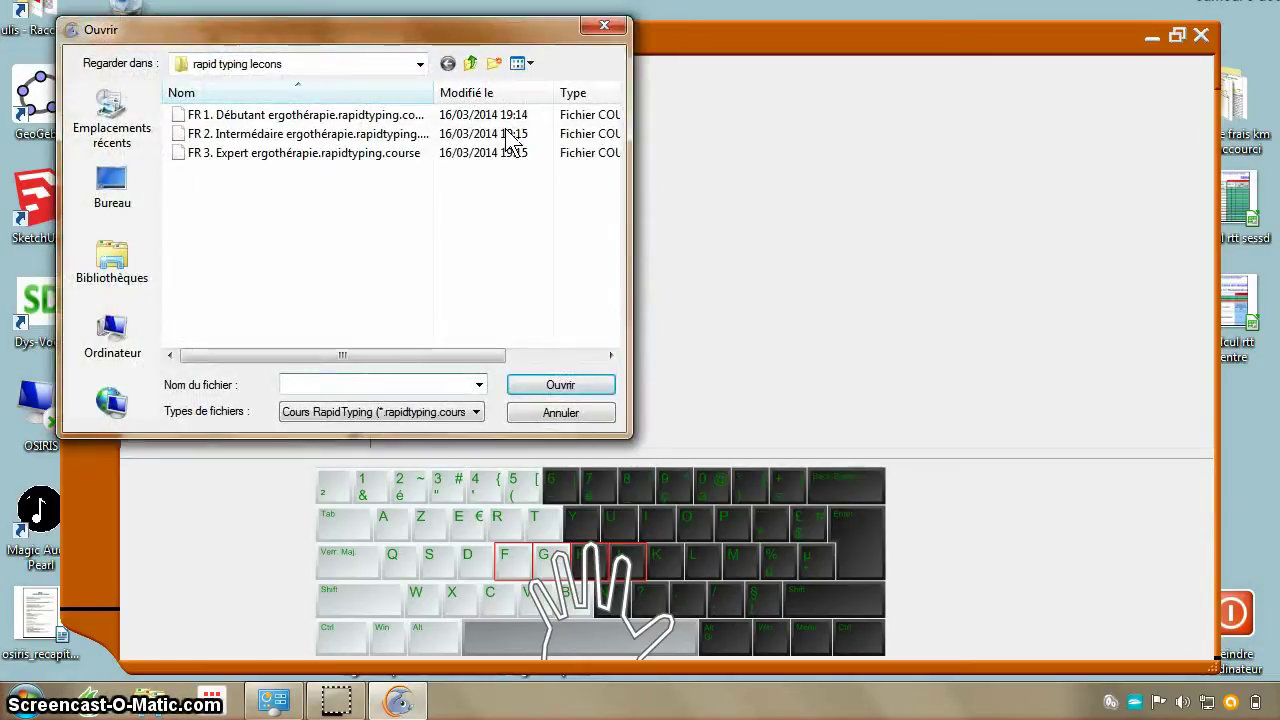
left_click(108, 212)
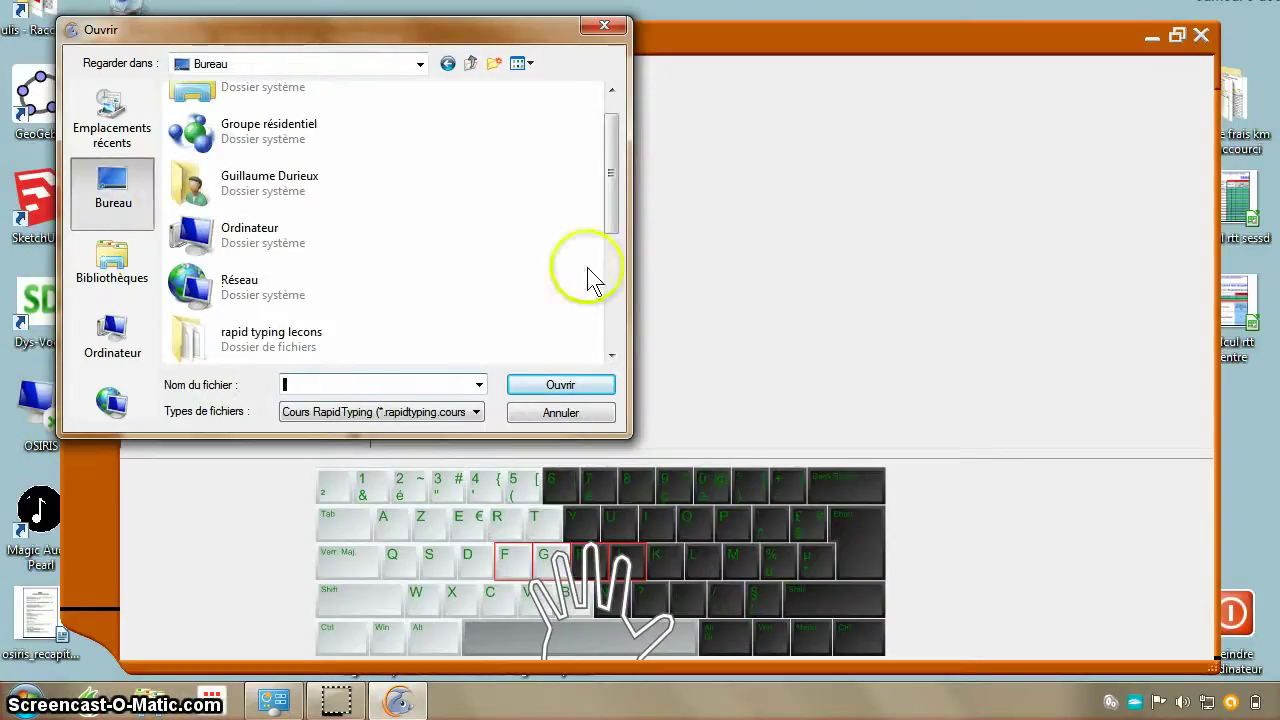
left_click_drag(611, 184, 630, 316)
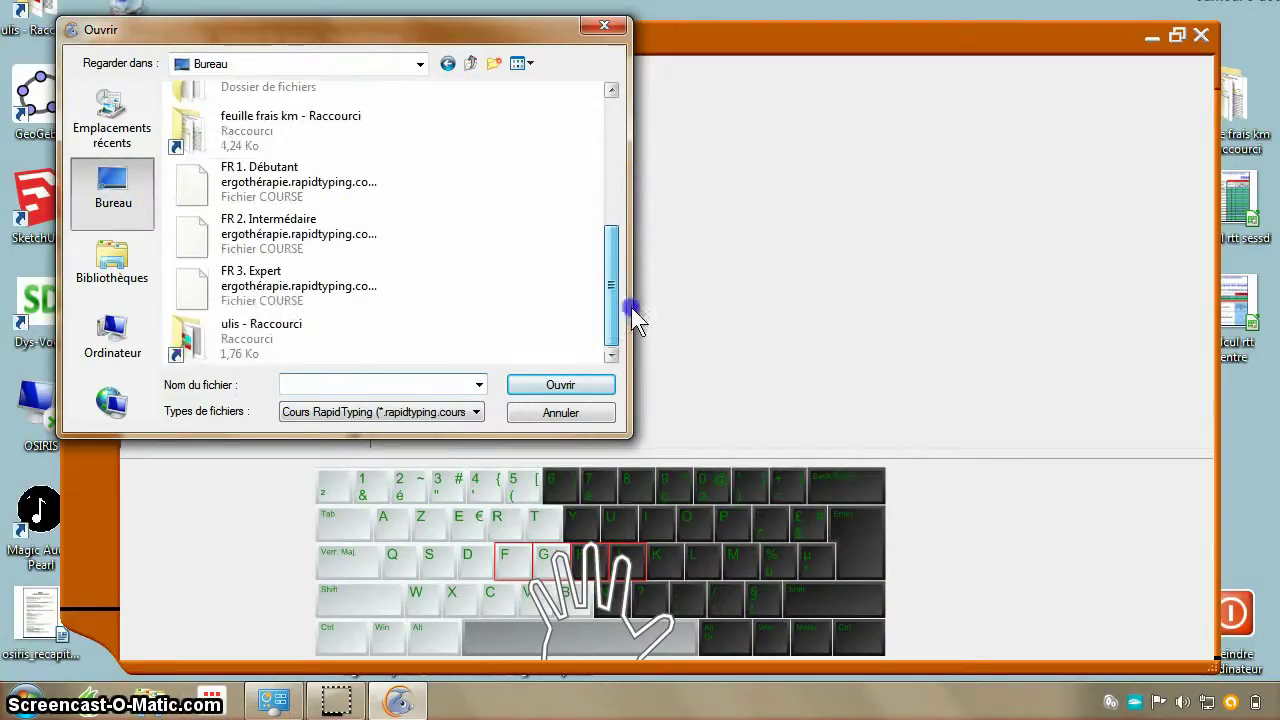
left_click(298, 190)
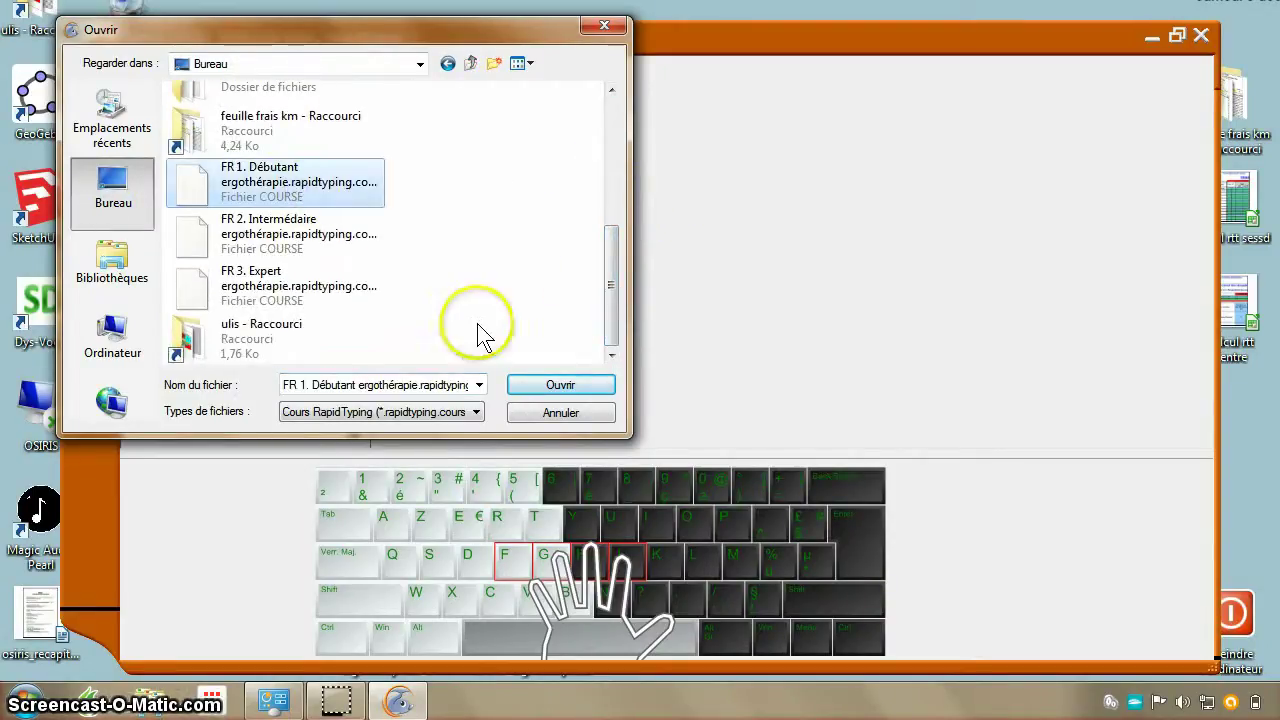
left_click(540, 388)
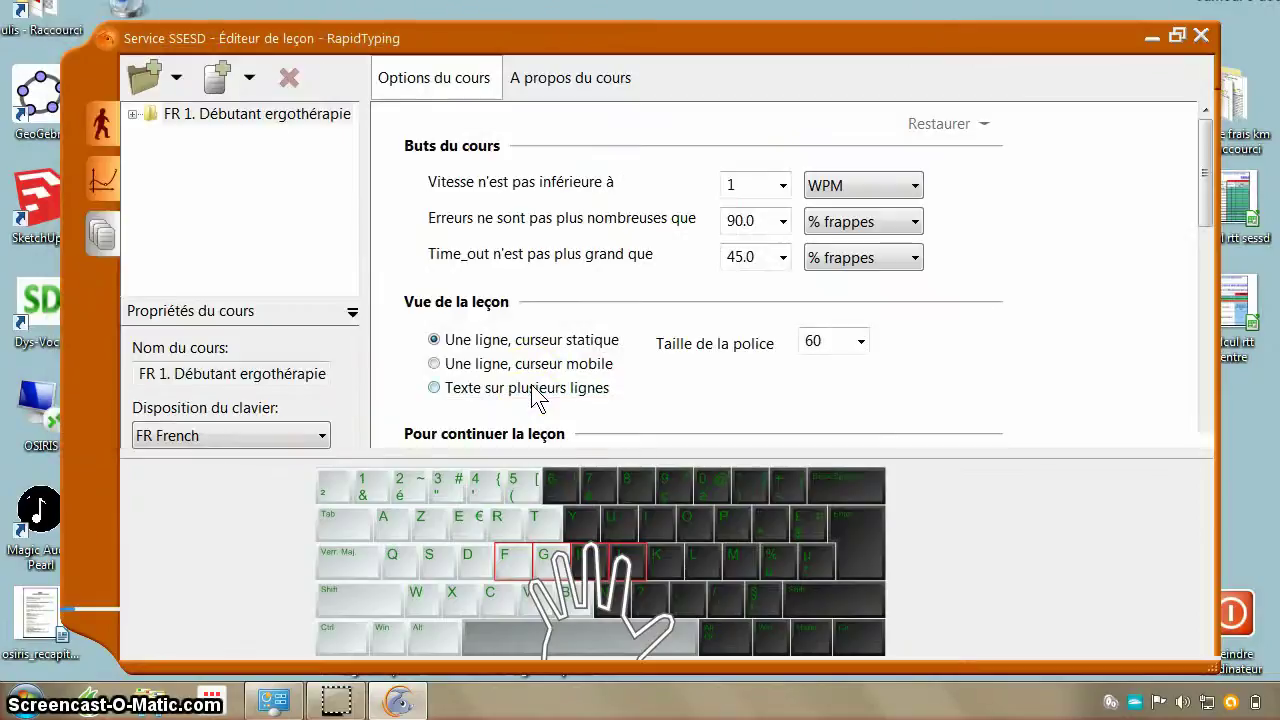
- Load the FR 2. Intermédiaire course file from the desktop
left_click(176, 78)
mouse_move(250, 130)
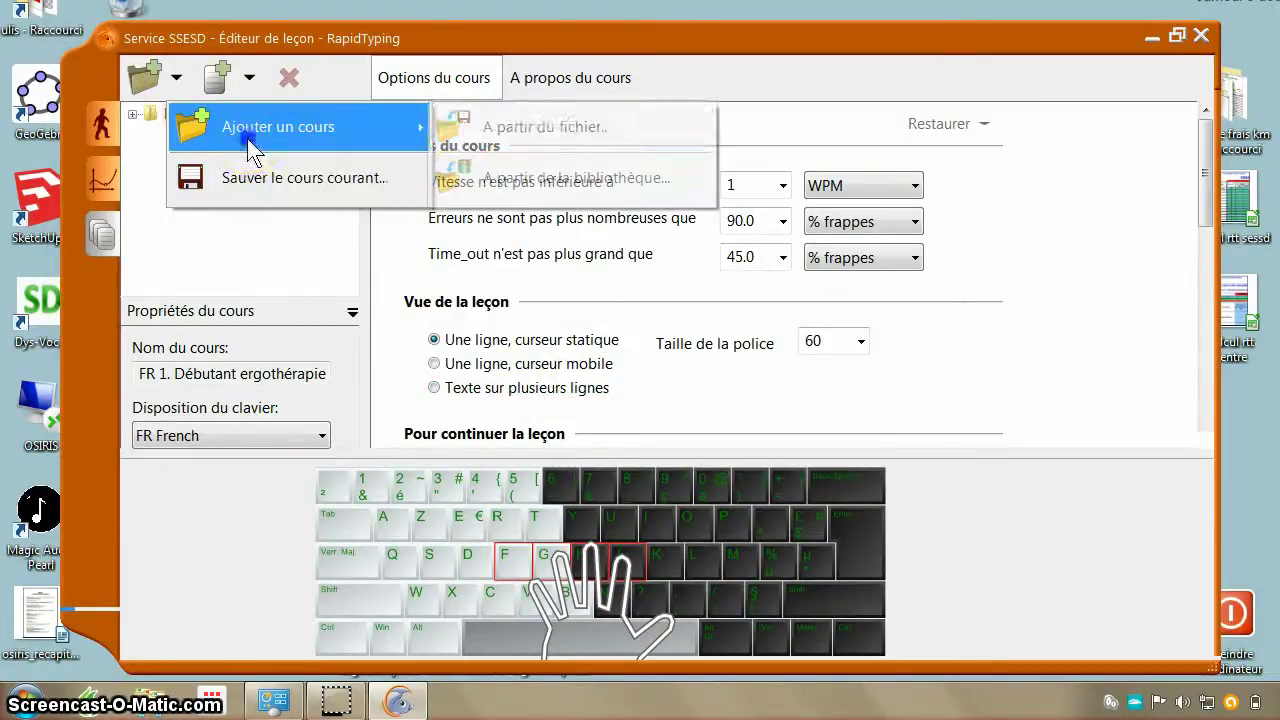
left_click(447, 136)
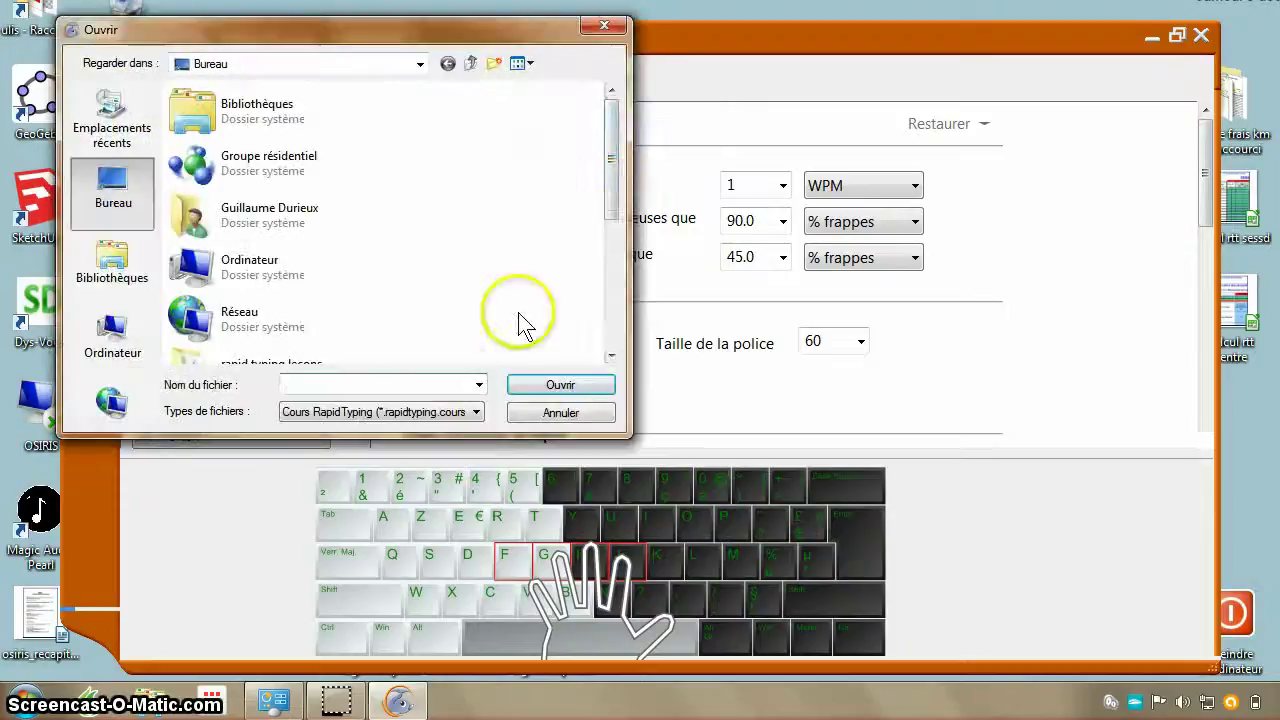
left_click_drag(612, 190, 638, 335)
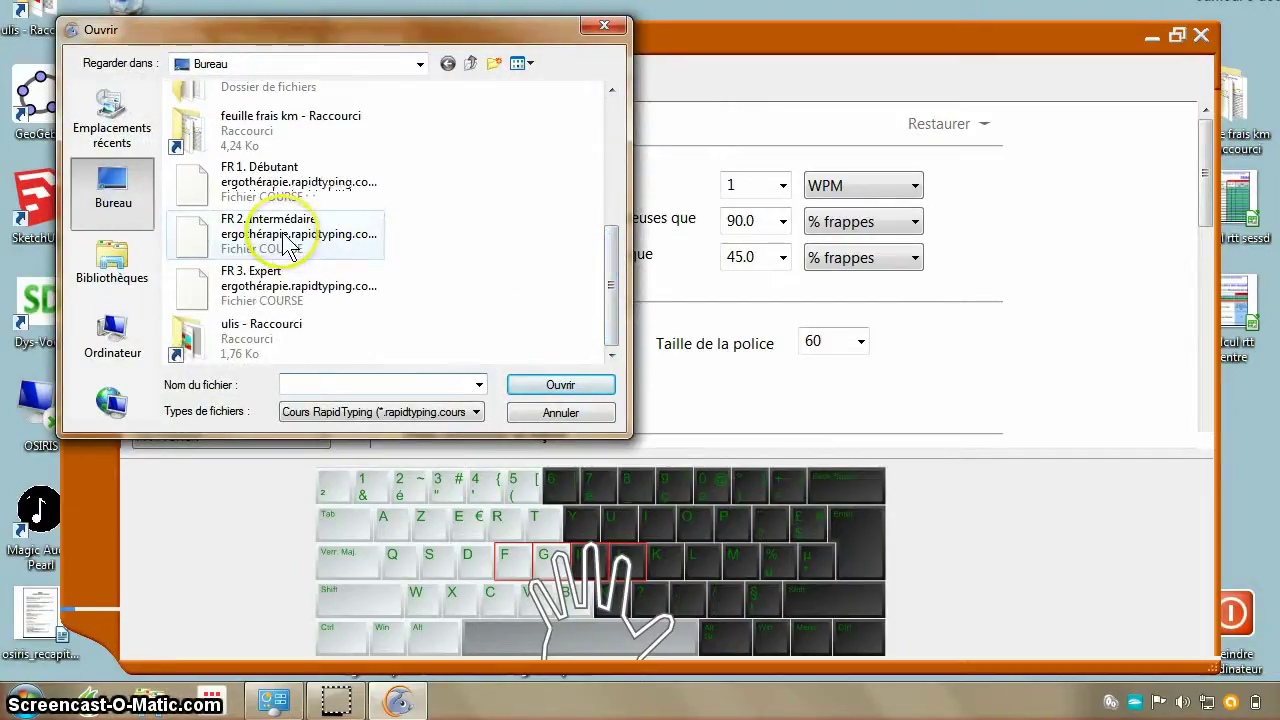
left_click(288, 245)
left_click(535, 385)
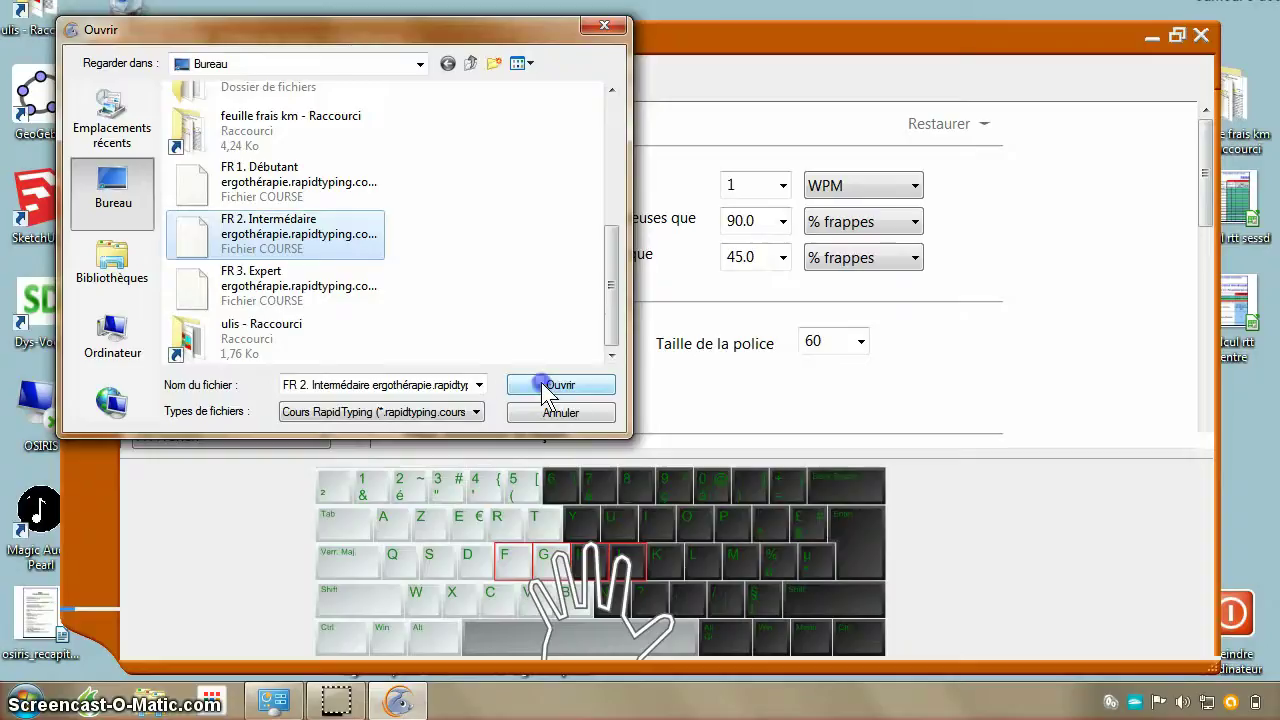
left_click(545, 390)
left_click(180, 150)
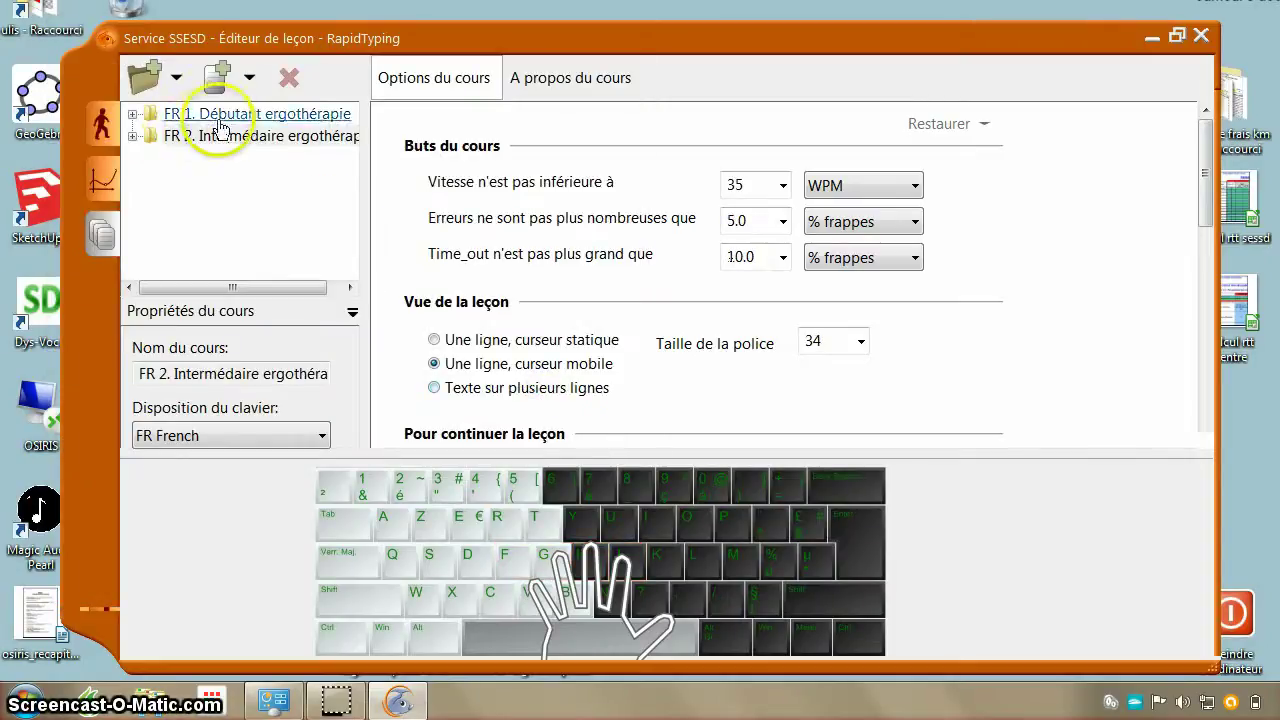
- Load the FR 3. Expert course file from the desktop
left_click(190, 78)
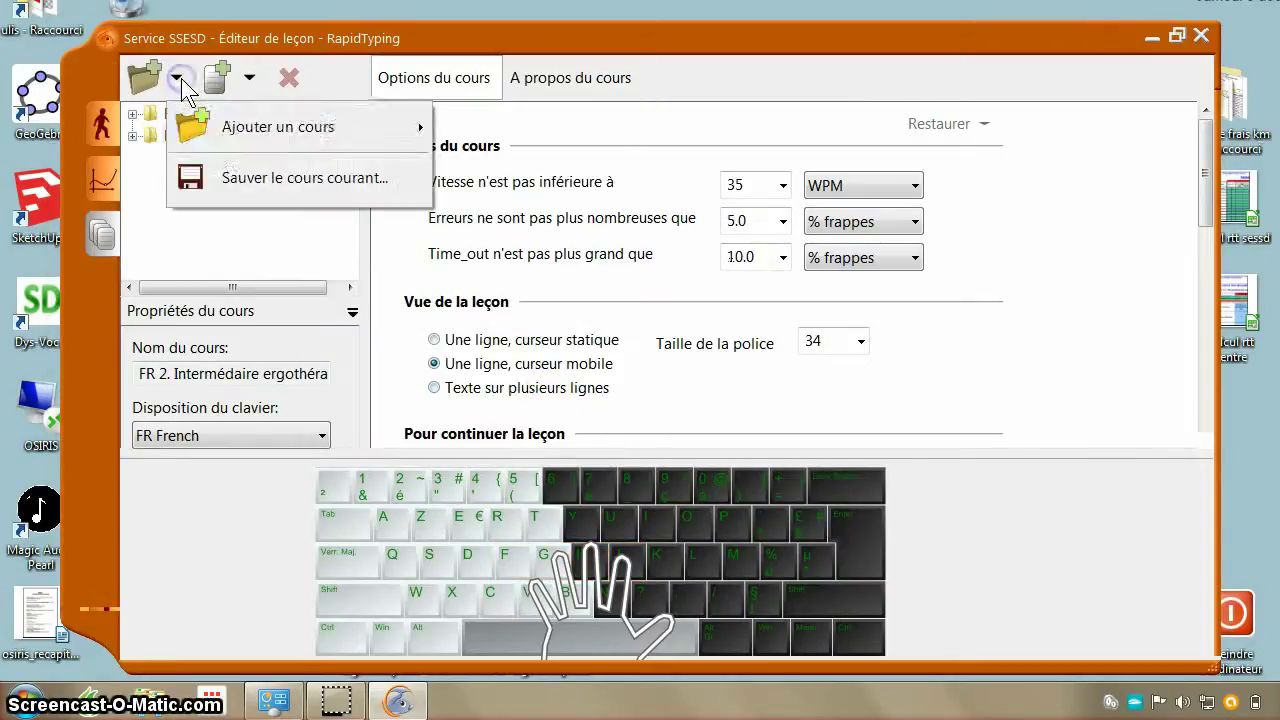
left_click(239, 128)
left_click(481, 124)
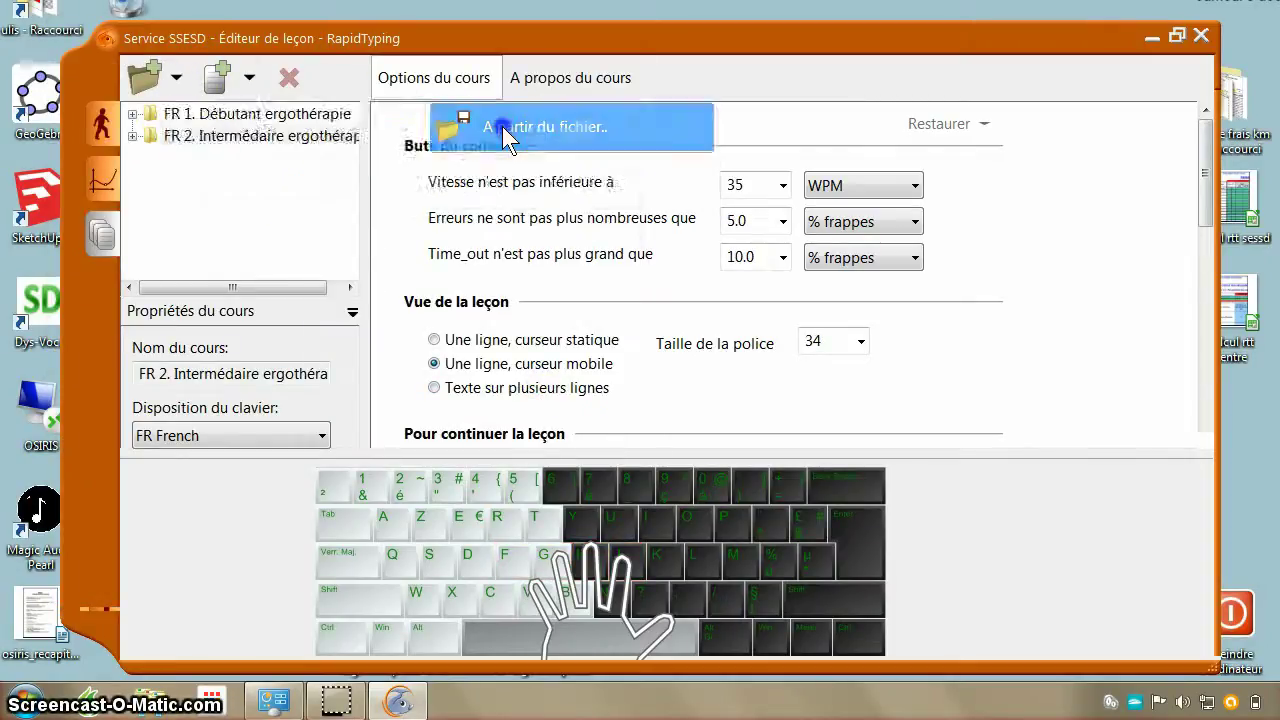
left_click_drag(607, 185, 634, 348)
left_click(276, 292)
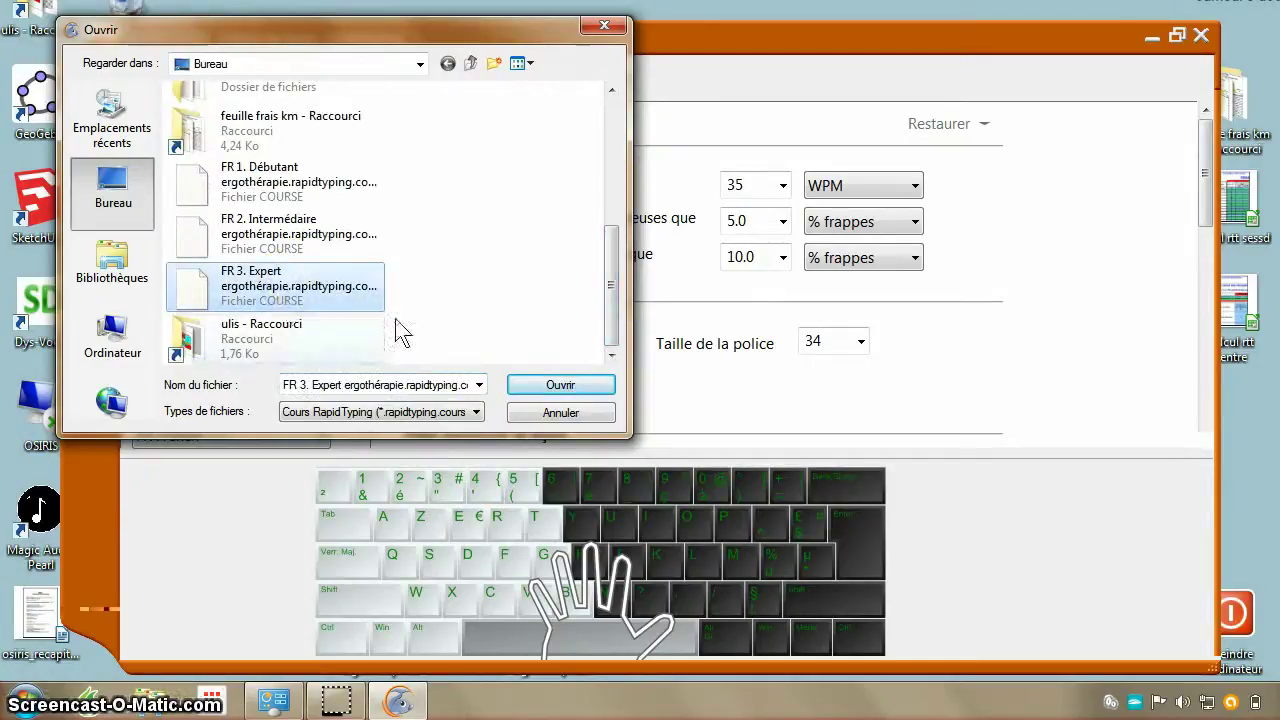
left_click(525, 384)
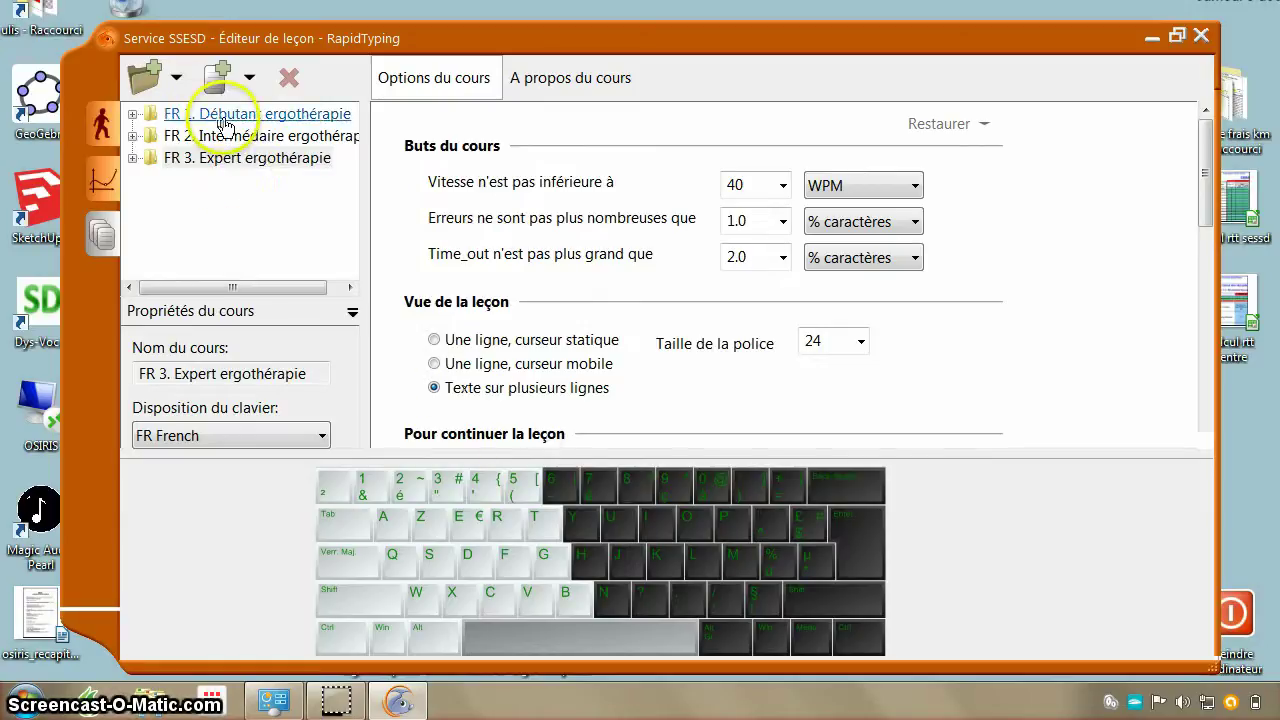
- Expand FR 1 with its Ligne milieu, Ligne haut and Ligne bas groups, then expand FR 2
left_click(132, 114)
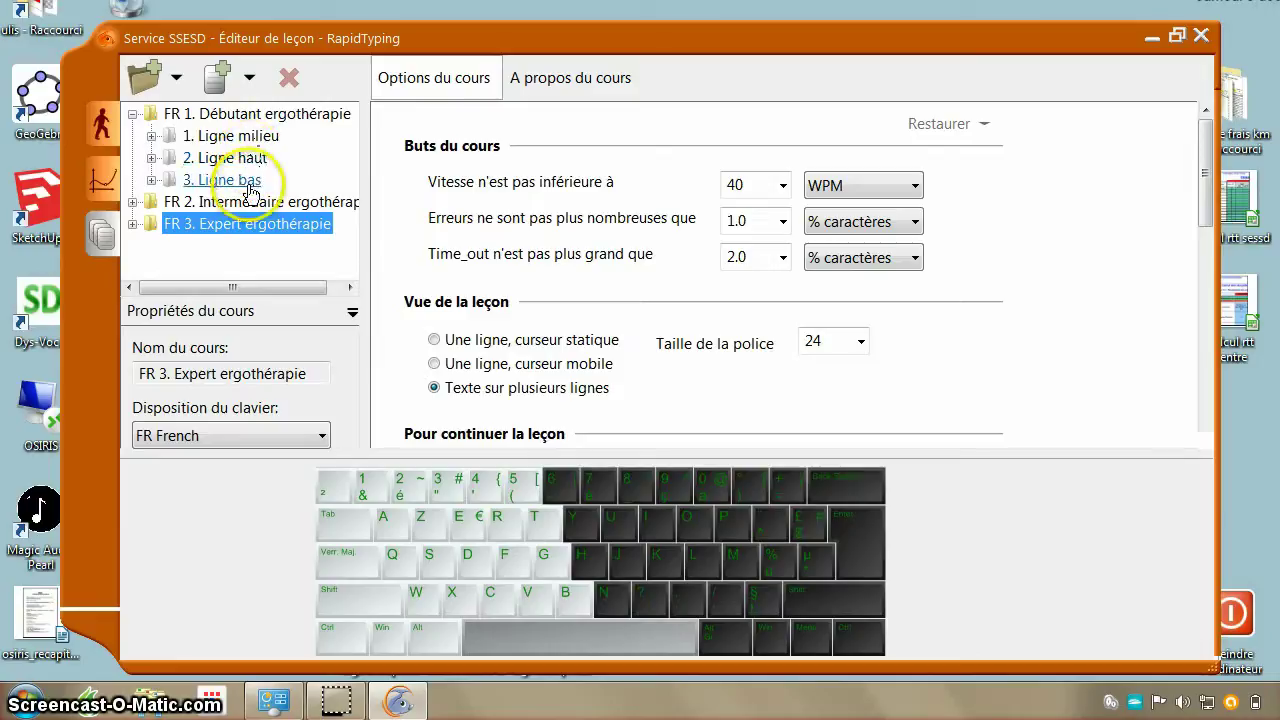
left_click(151, 136)
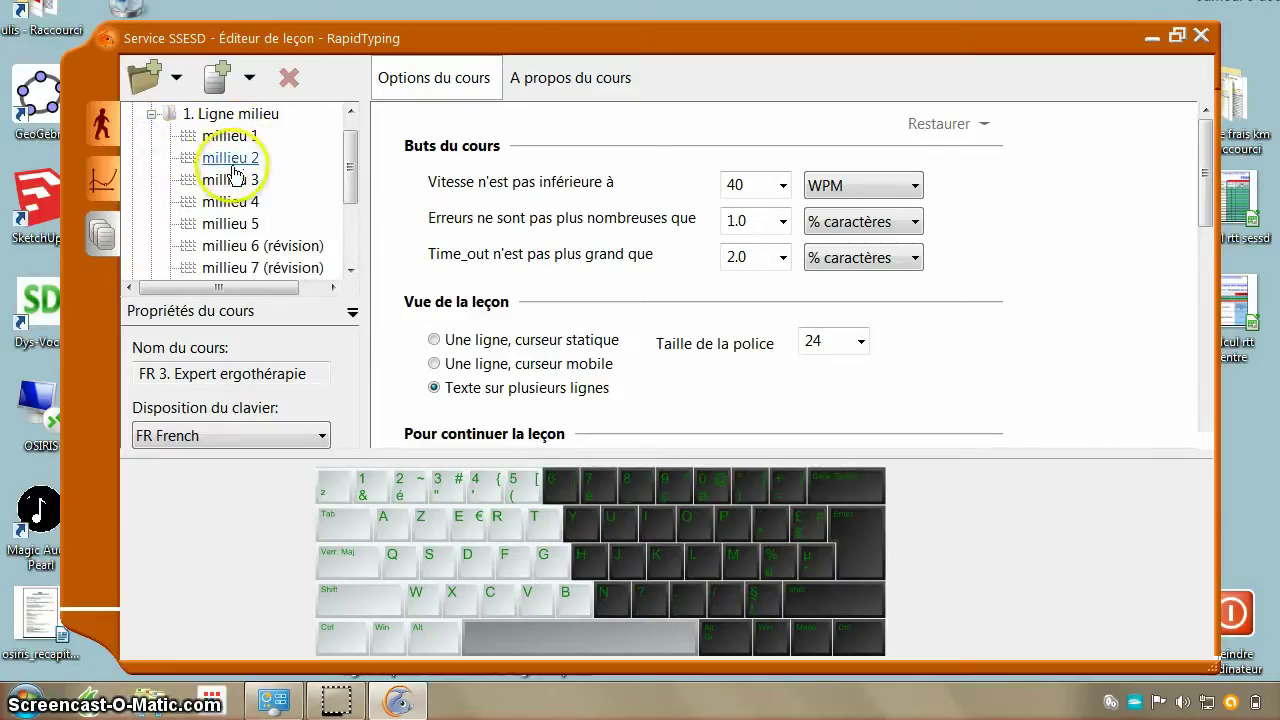
left_click(349, 270)
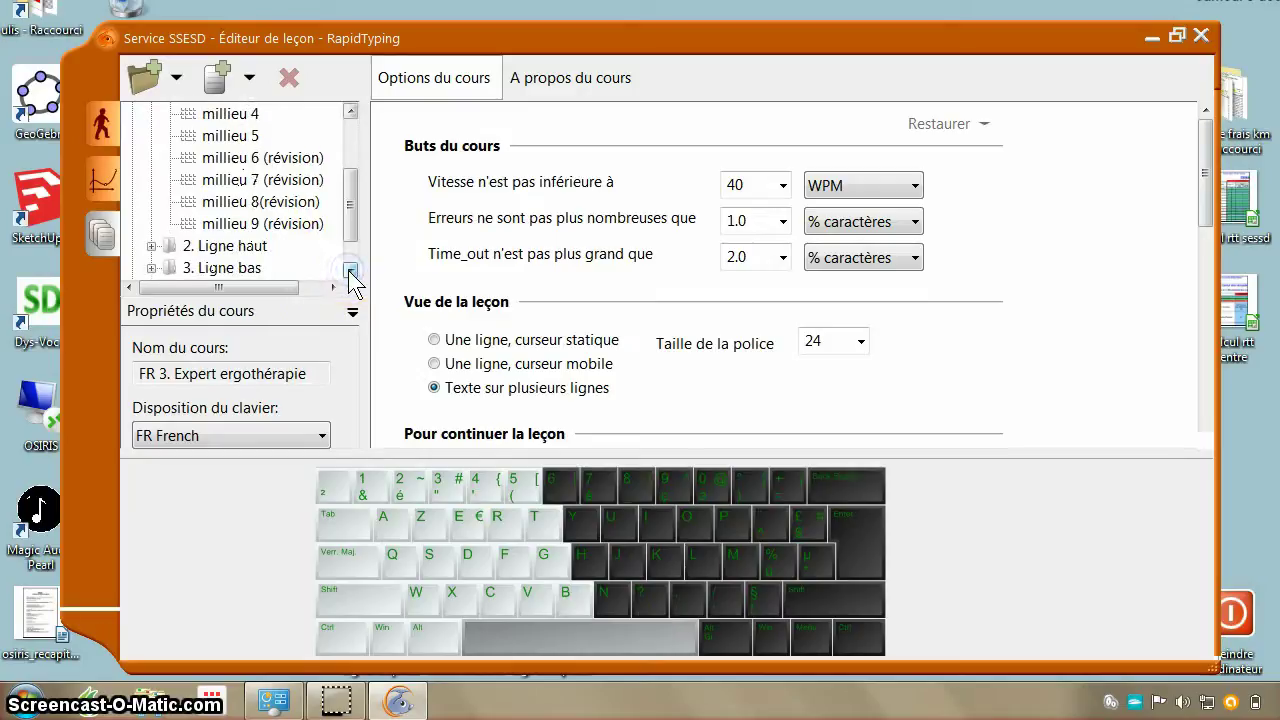
left_click(350, 271)
left_click(151, 202)
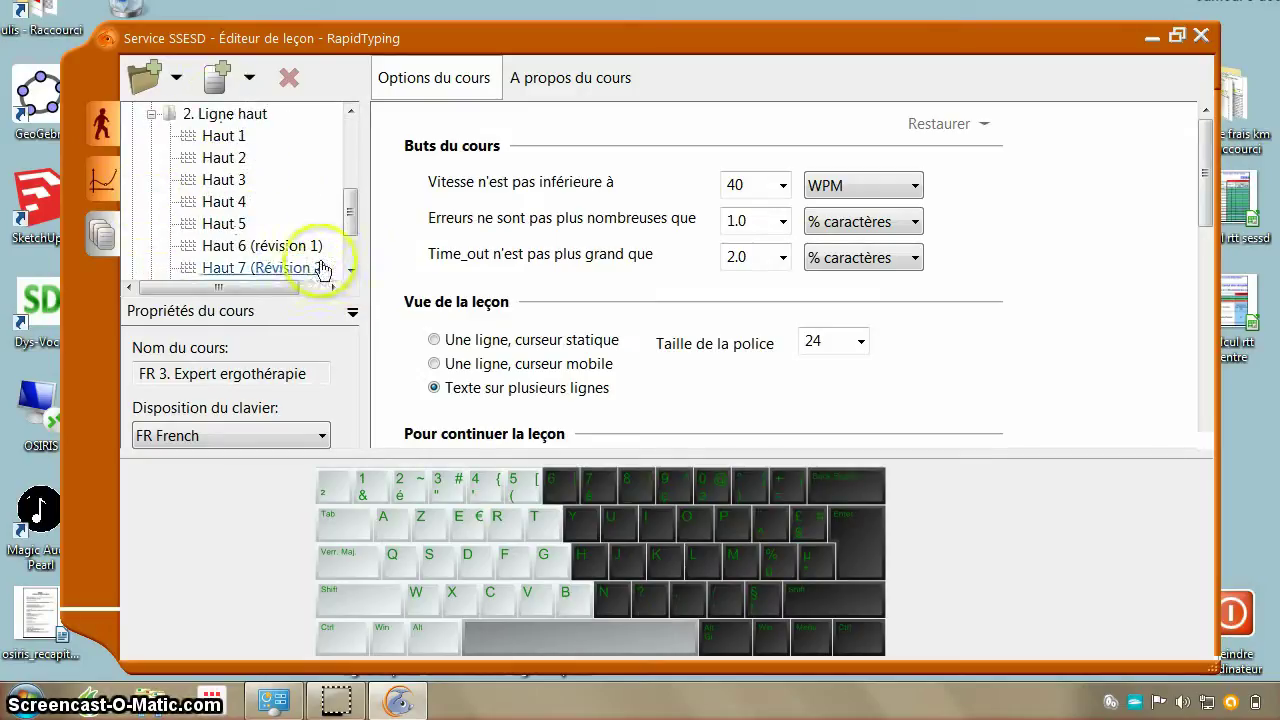
left_click(350, 270)
left_click(350, 270)
left_click(350, 270)
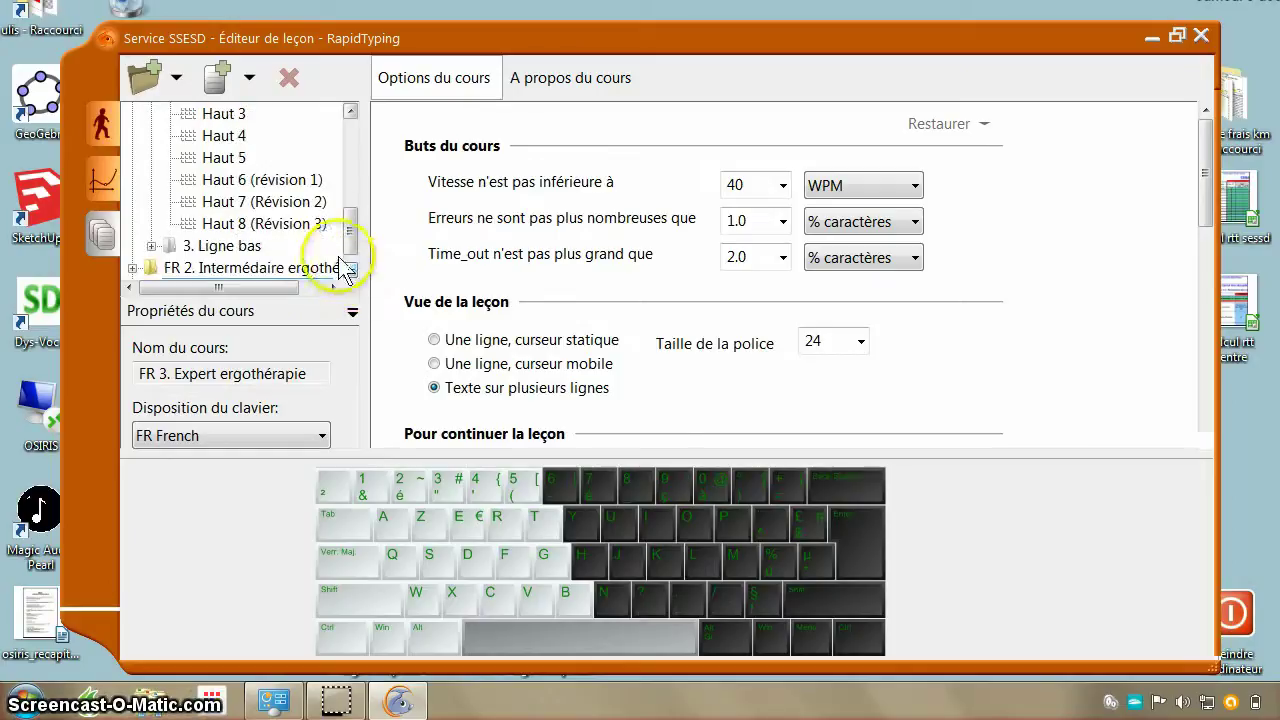
left_click(151, 246)
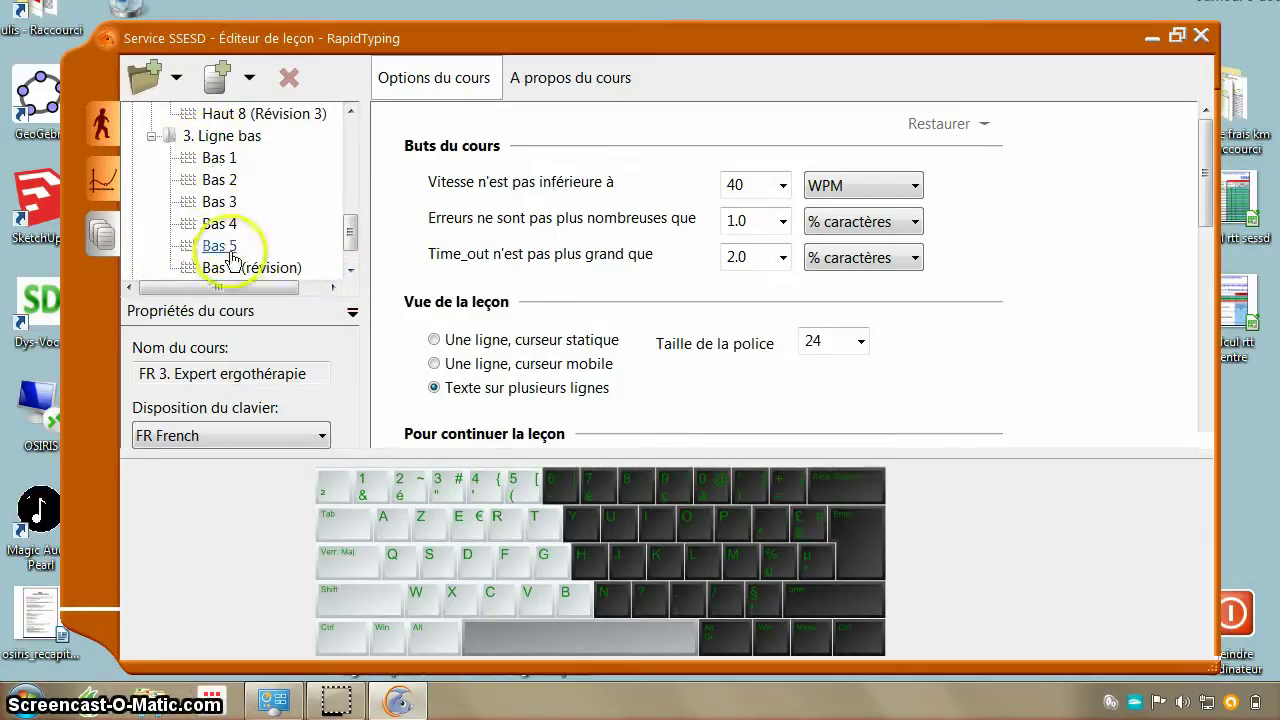
left_click(350, 270)
left_click(350, 270)
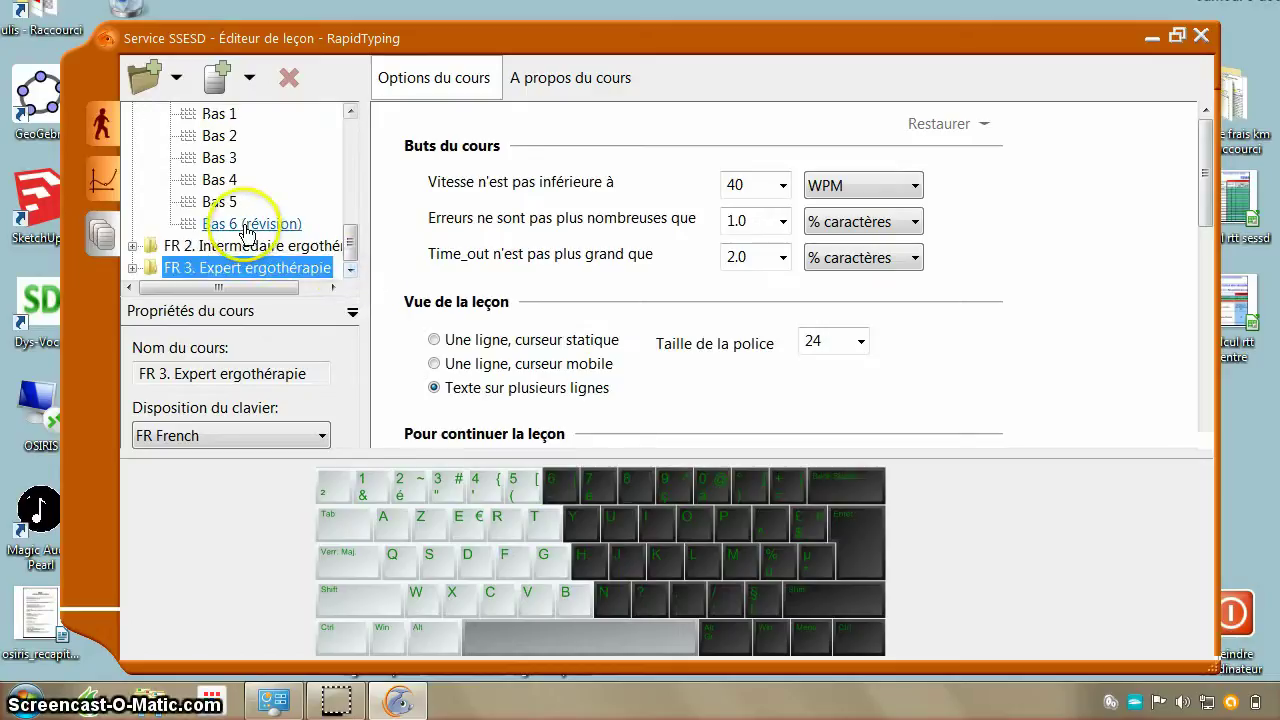
left_click(134, 246)
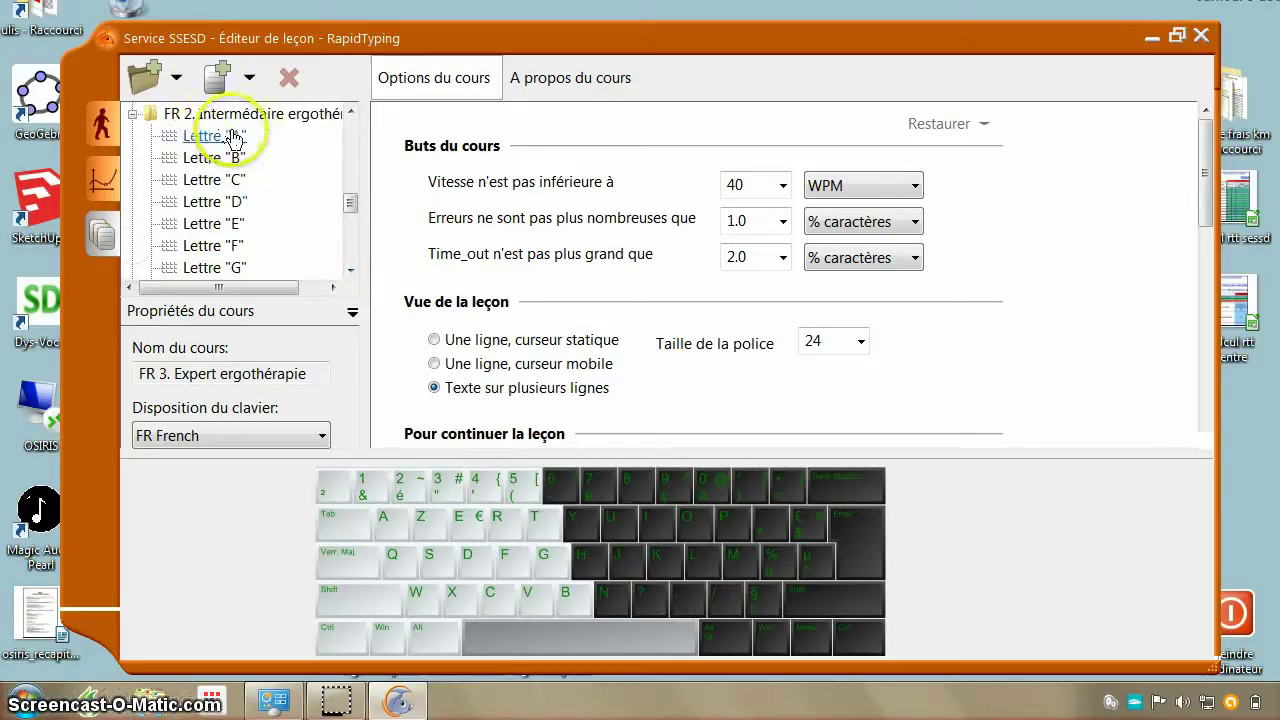
- Edit the Lettre "A" lesson text: erase its last words and type 'bonjour'
left_click(236, 140)
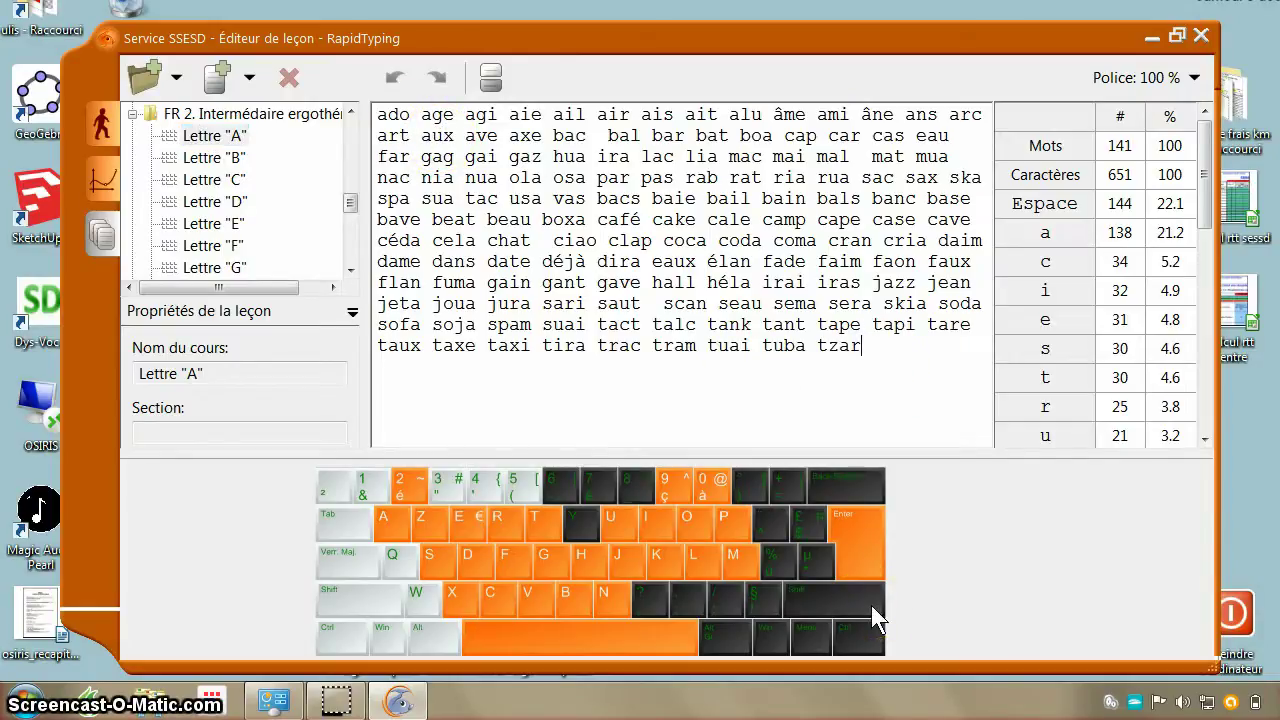
key("BackSpace")
key("BackSpace")
key("BackSpace")
key("BackSpace")
key("BackSpace")
key("BackSpace")
key("BackSpace")
key("BackSpace")
key("BackSpace")
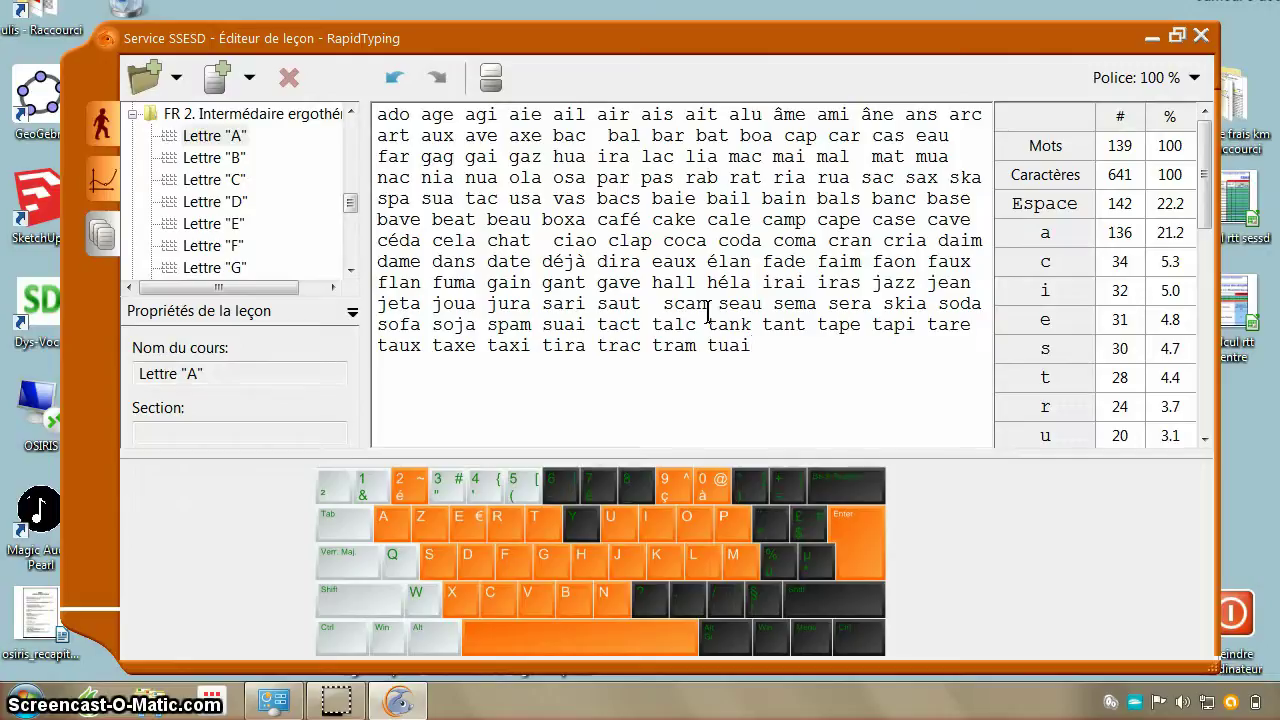
type("bonjour")
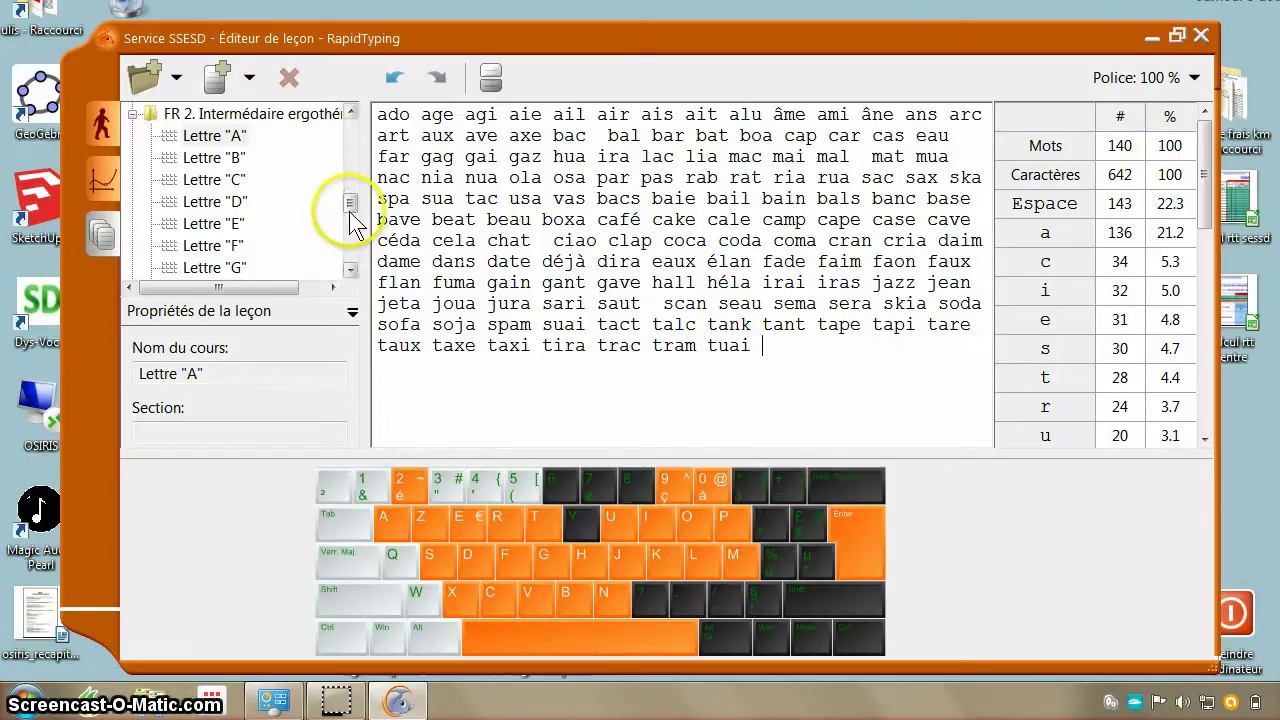
- Scroll the lesson tree up and collapse the Ligne milieu, haut and bas groups
left_click_drag(352, 205, 360, 135)
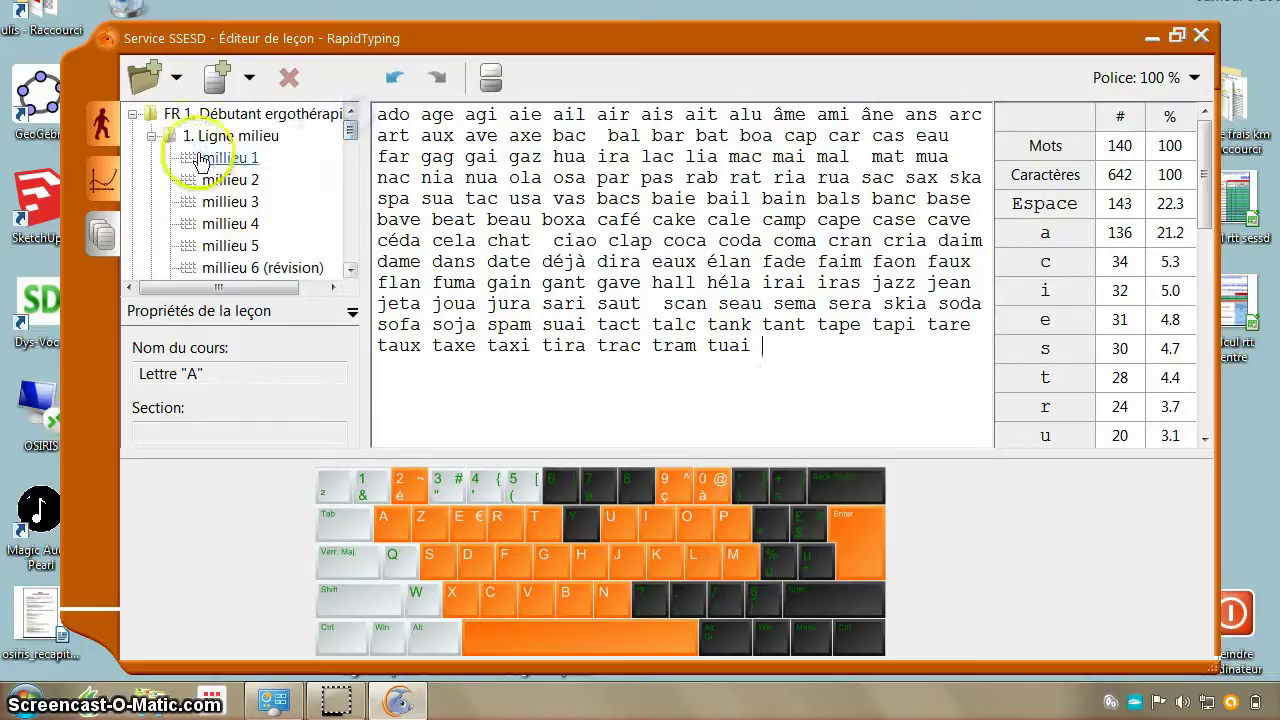
left_click(151, 135)
left_click(151, 157)
left_click(151, 157)
left_click(151, 179)
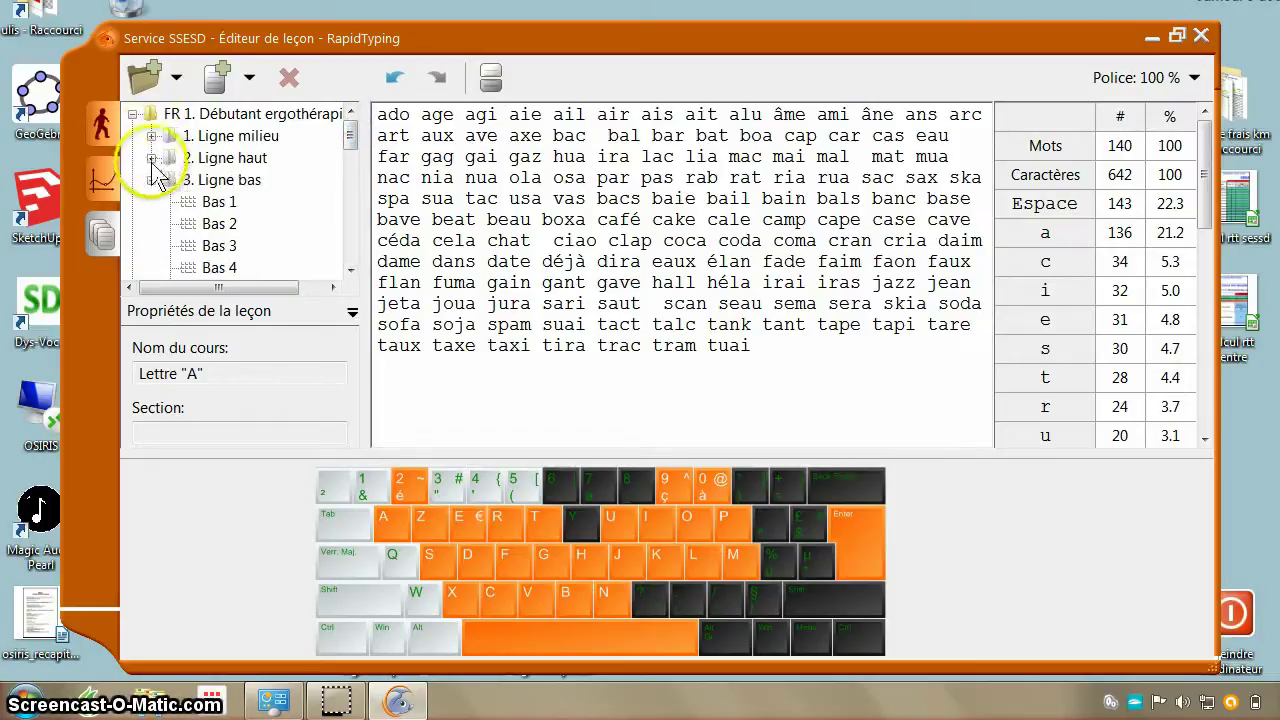
left_click(151, 179)
- Collapse the FR 2 and FR 1 courses and show the FR 1. Débutant course options
left_click(132, 201)
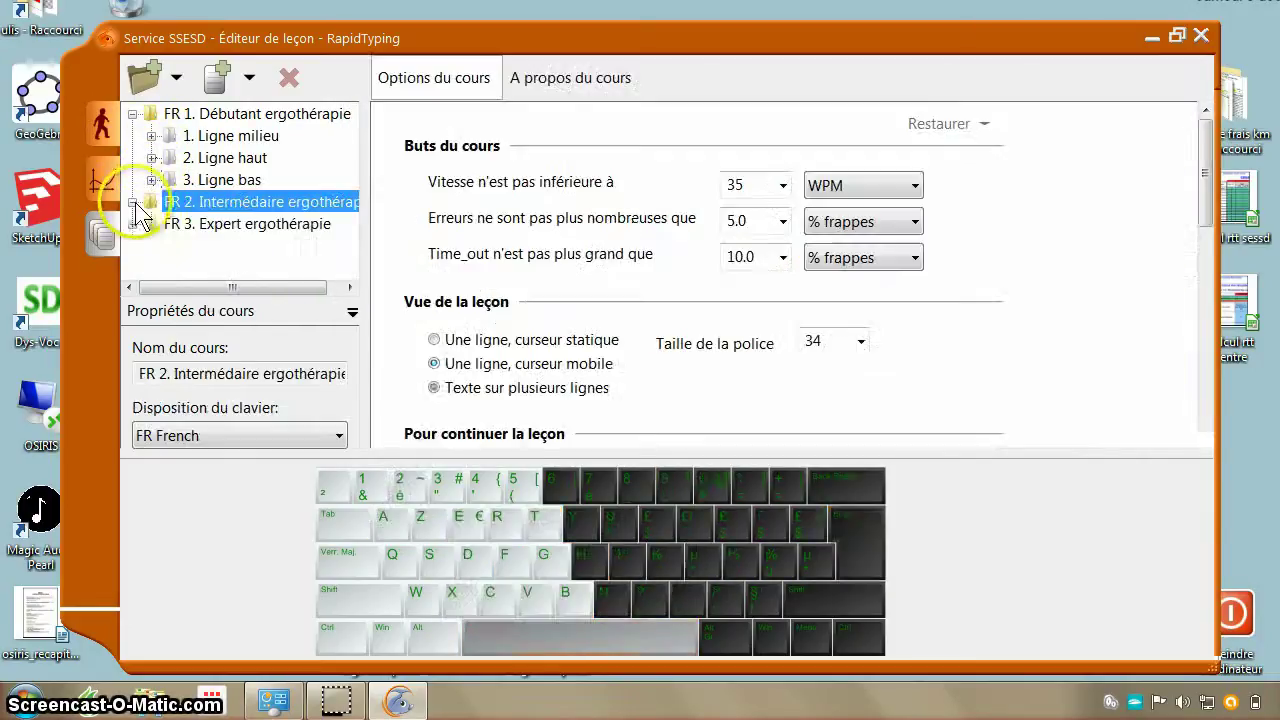
left_click(132, 113)
left_click(287, 114)
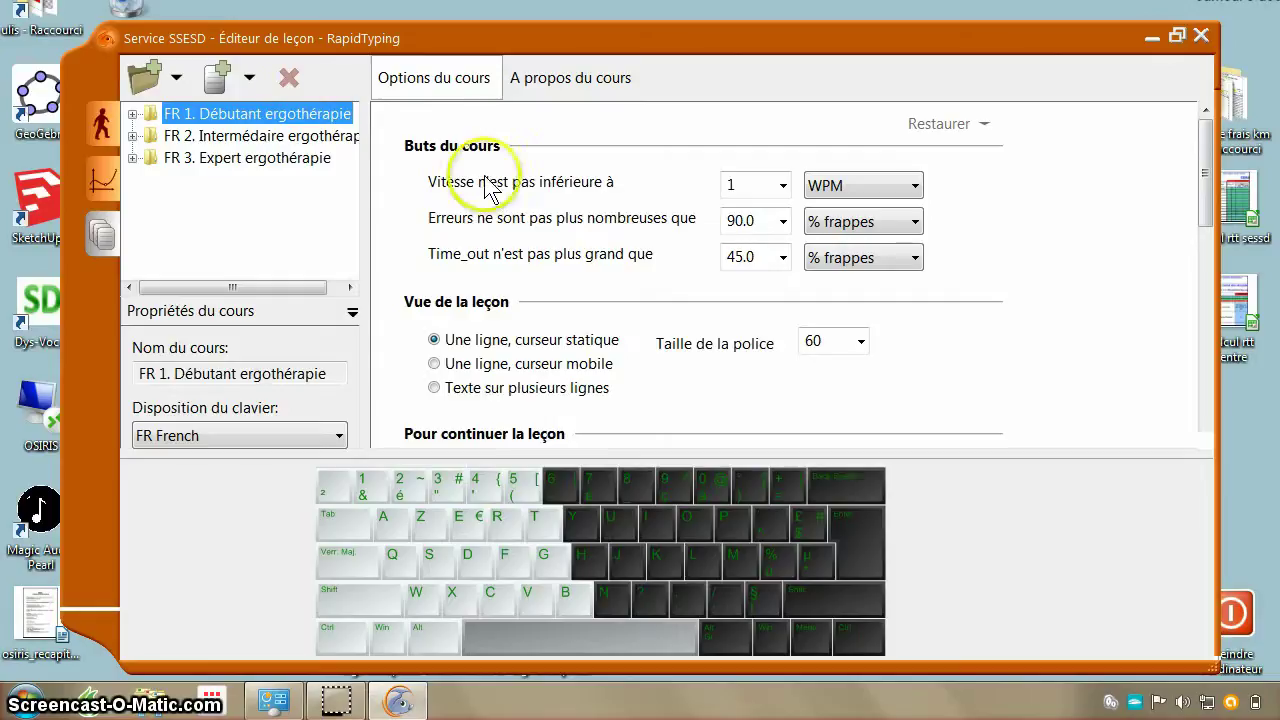
left_click(253, 118)
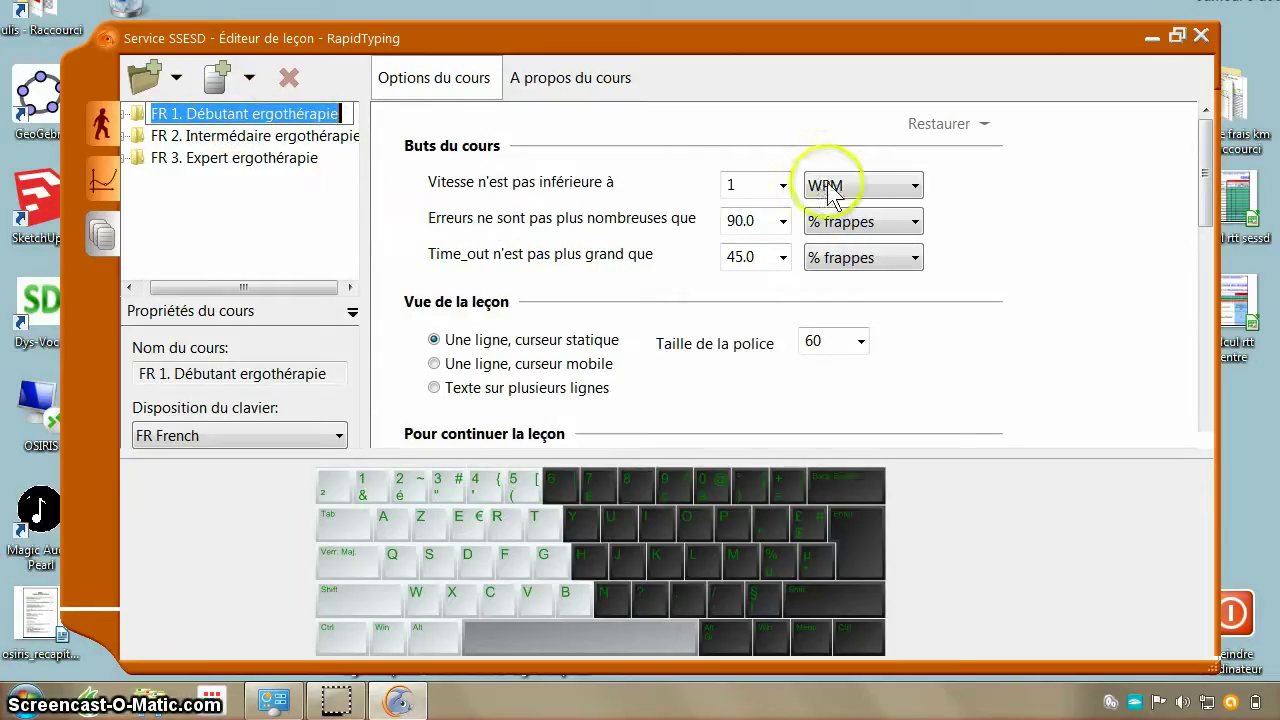
- Set the minimum speed goal to 10, keeping WPM as the unit
left_click(783, 186)
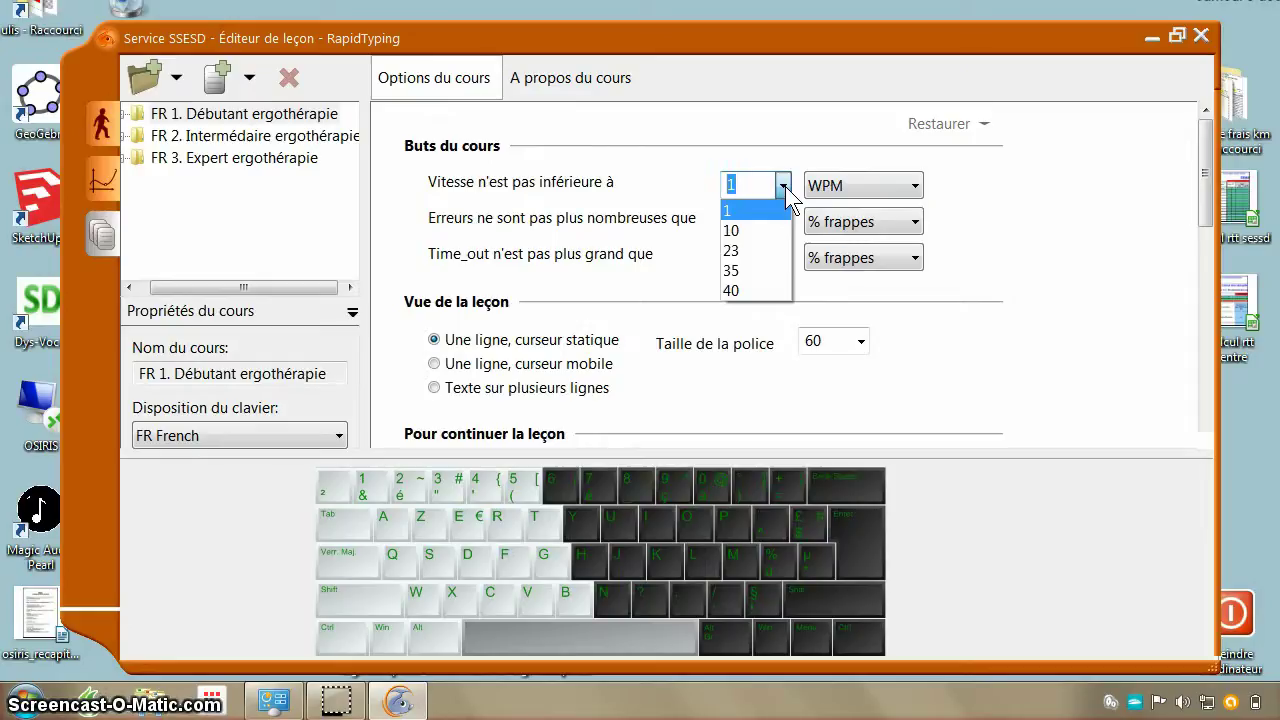
left_click(765, 211)
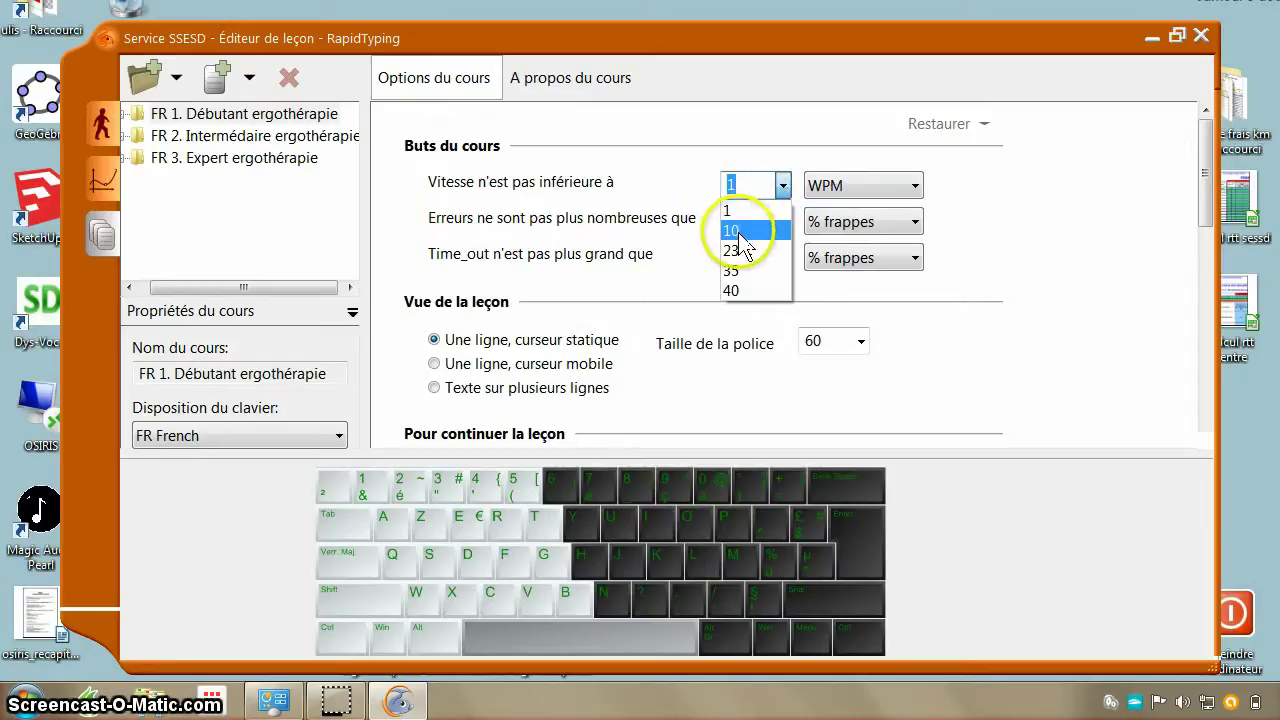
left_click(742, 231)
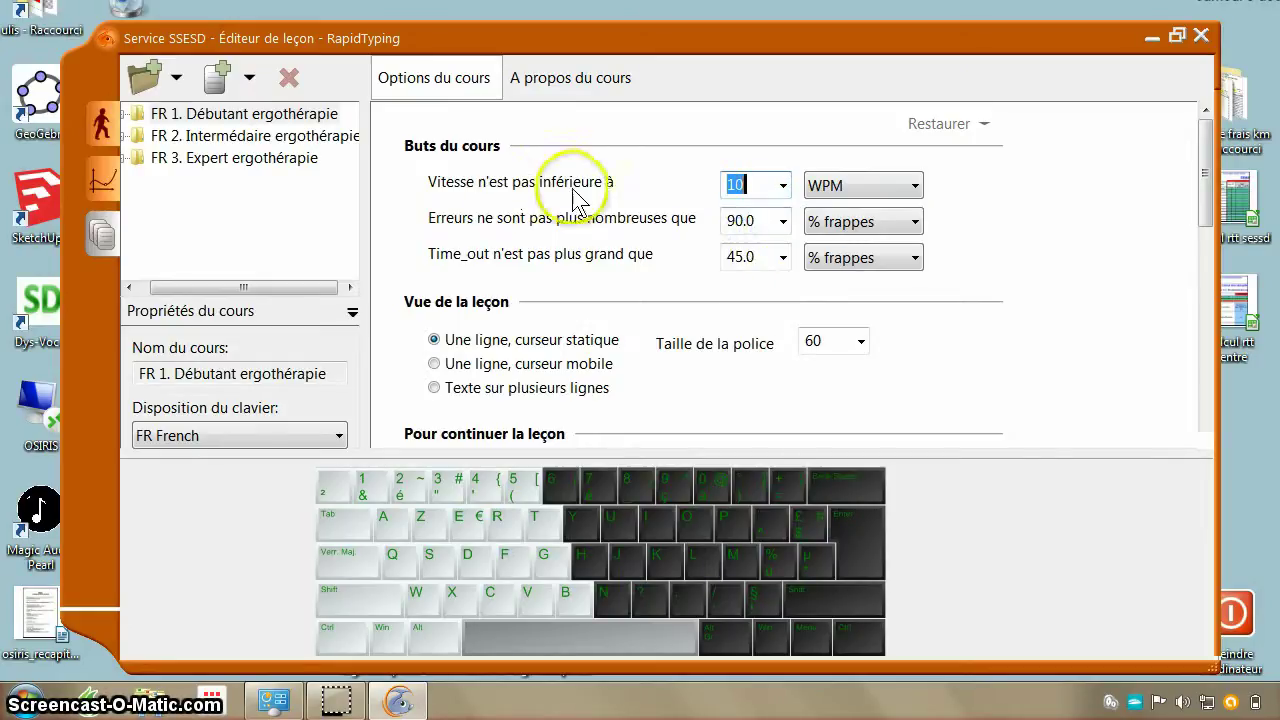
left_click(834, 190)
left_click(835, 209)
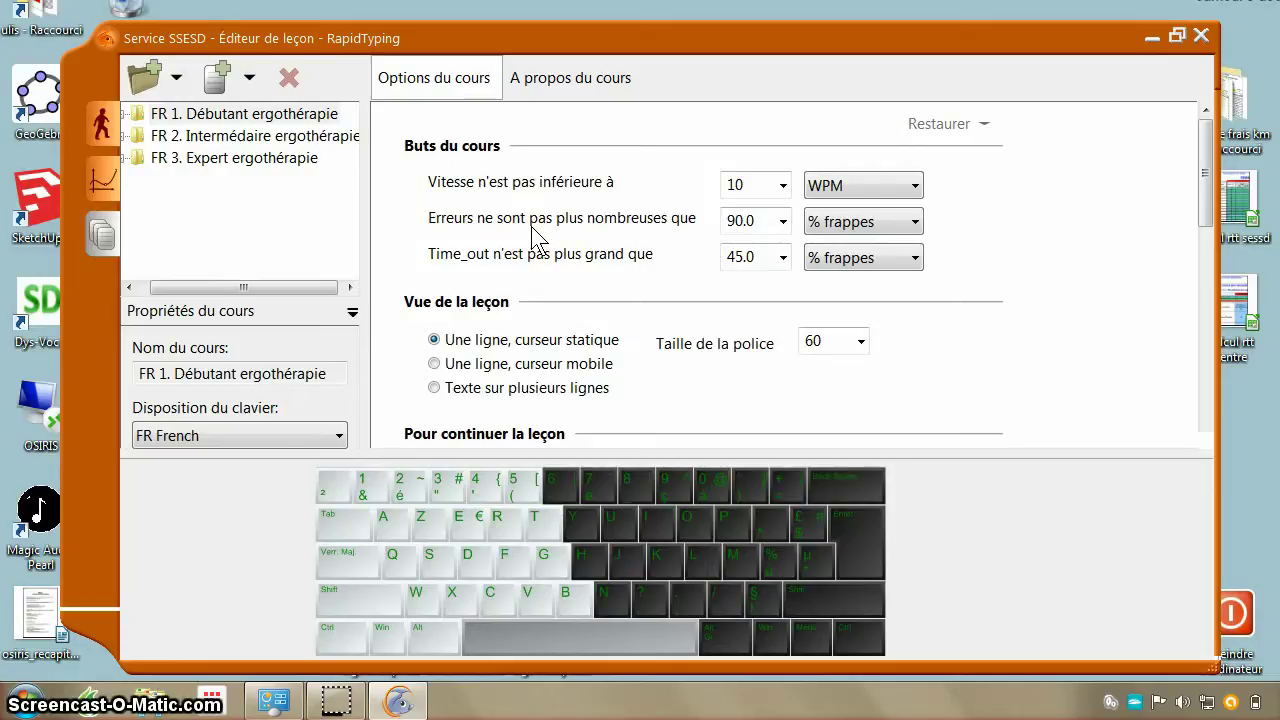
left_click(556, 268)
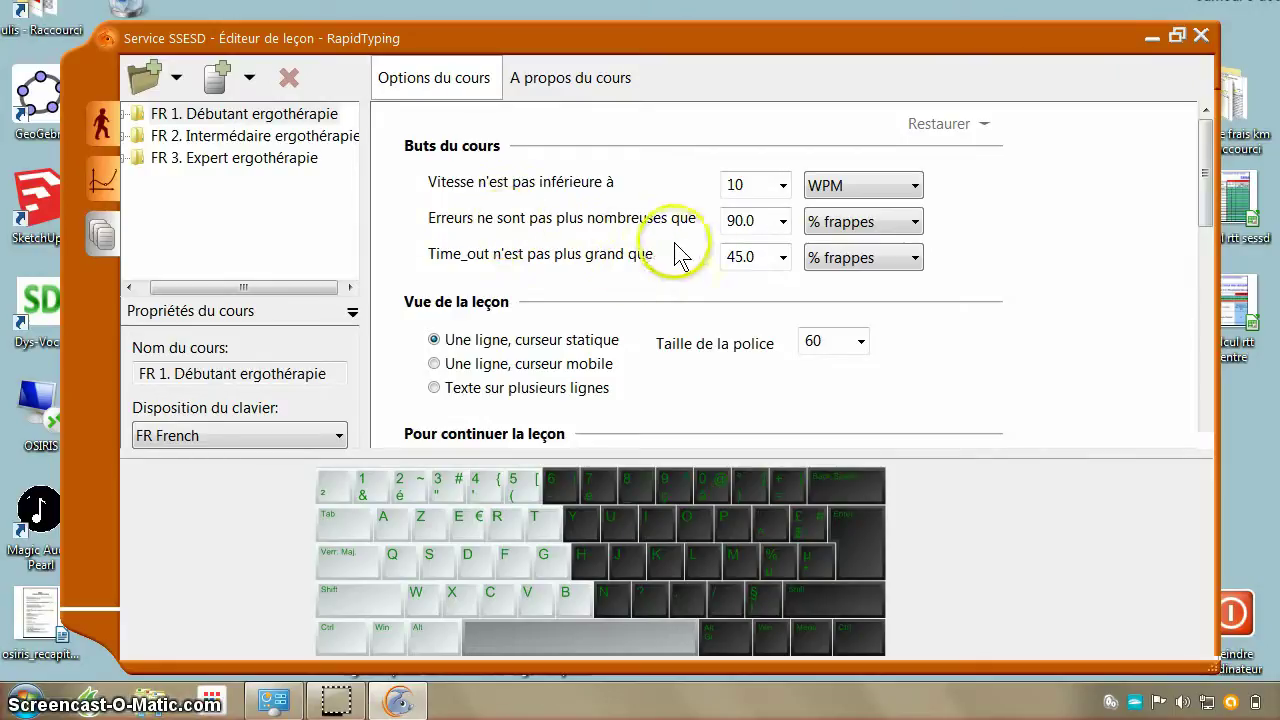
left_click(784, 222)
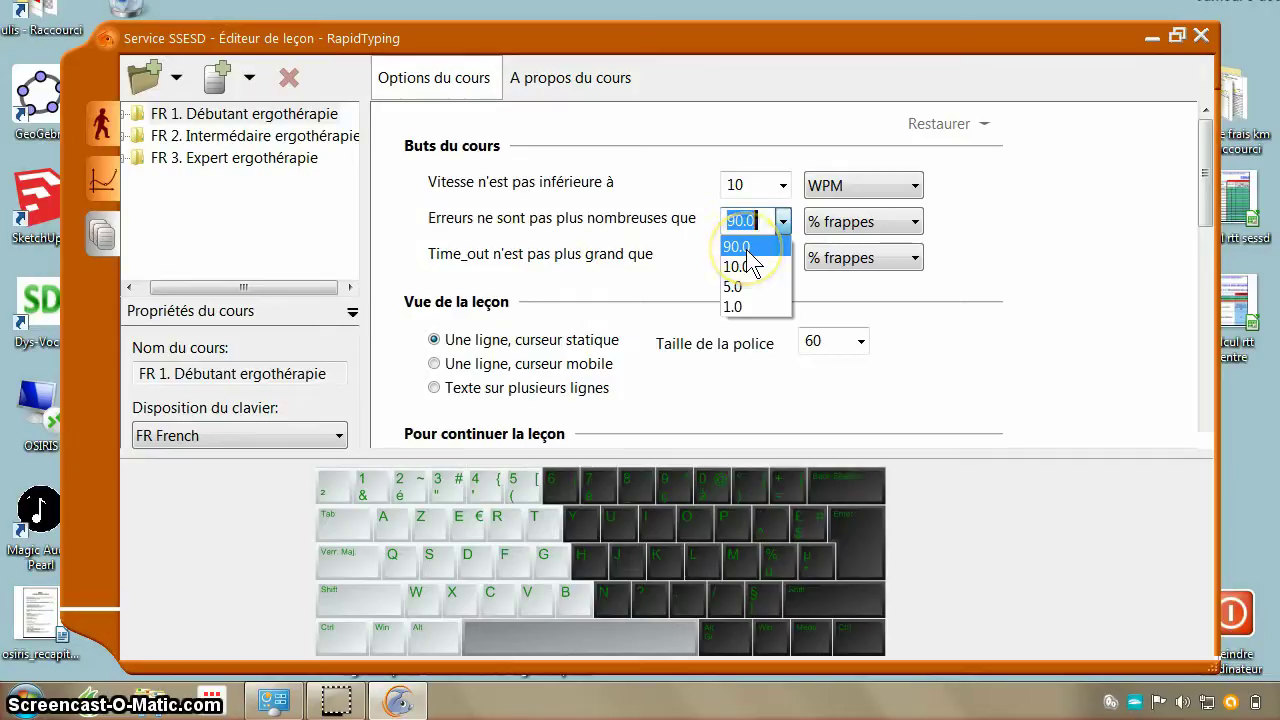
- Raise the course's error limit to 50.0 %
left_click(746, 249)
left_click(783, 222)
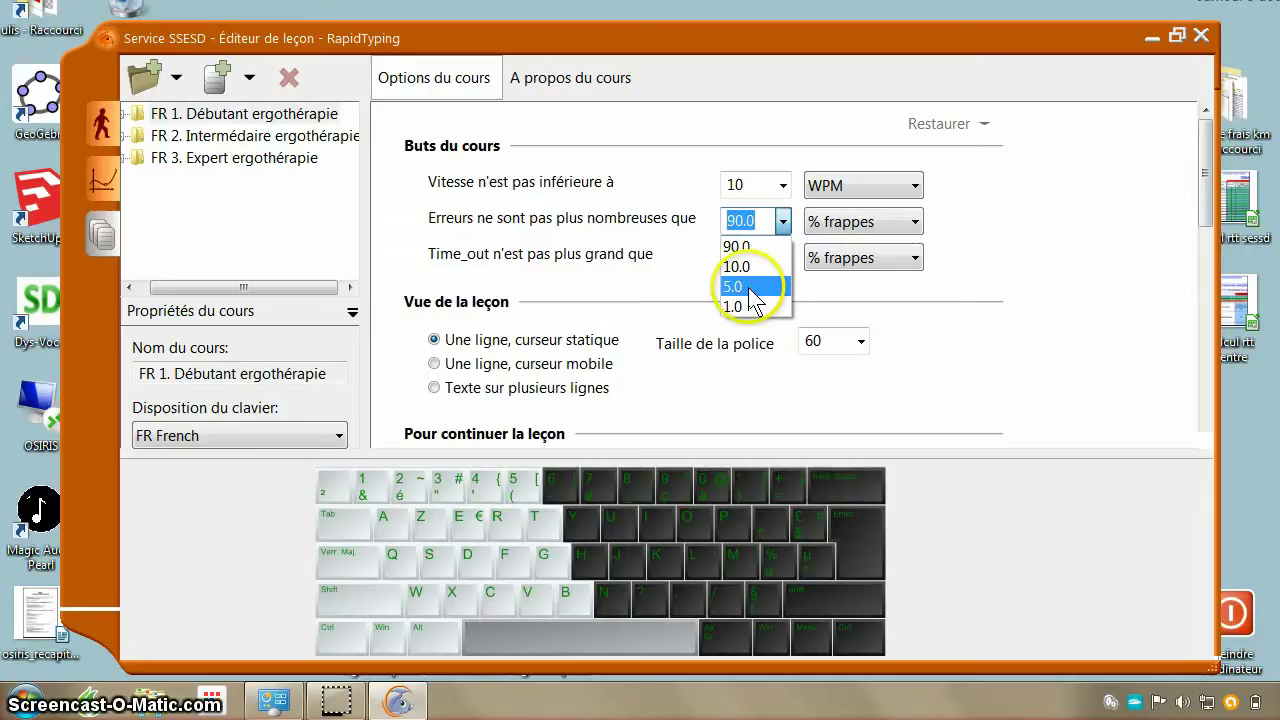
left_click(766, 223)
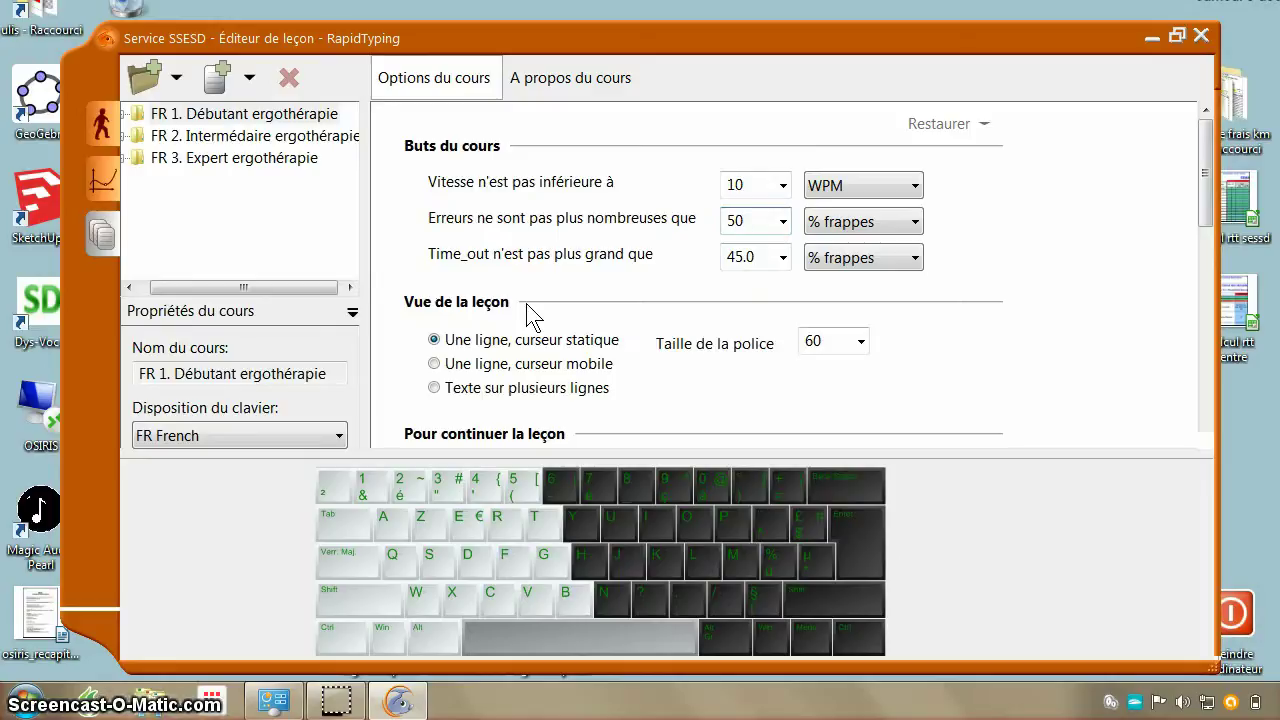
left_click(457, 341)
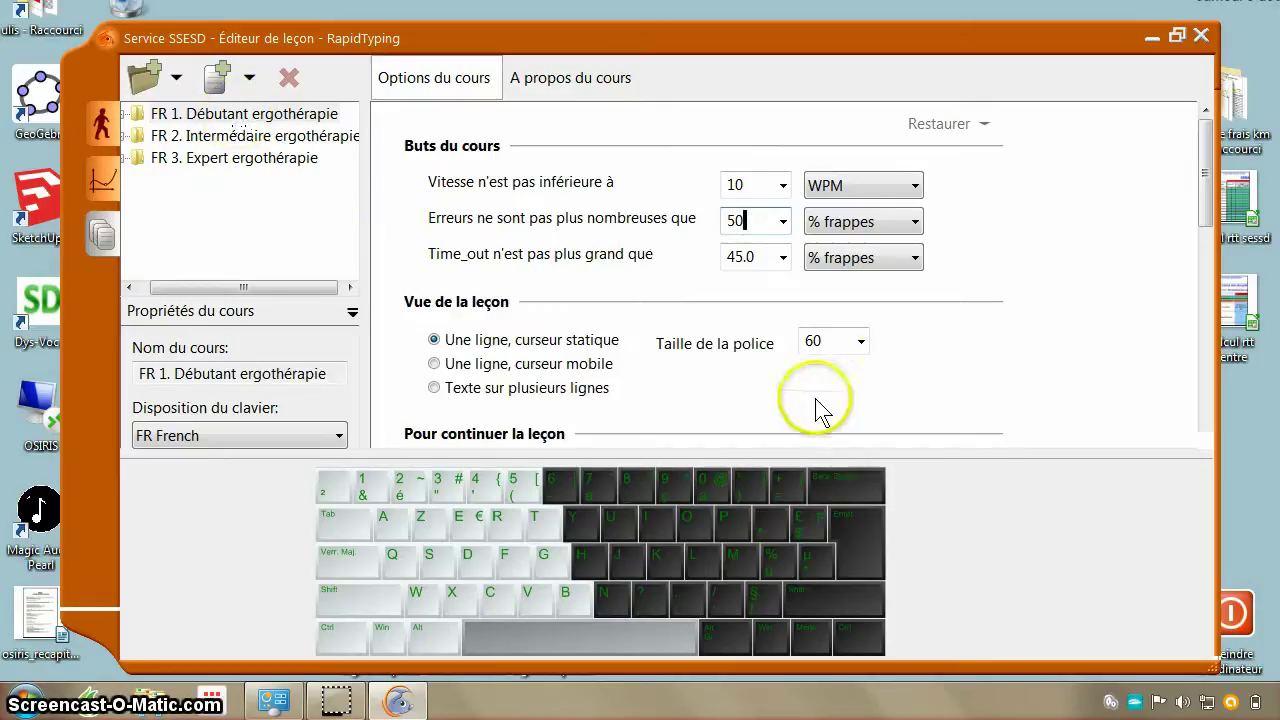
- Check the lesson font size and set the lesson view to one line with a static cursor
left_click(858, 341)
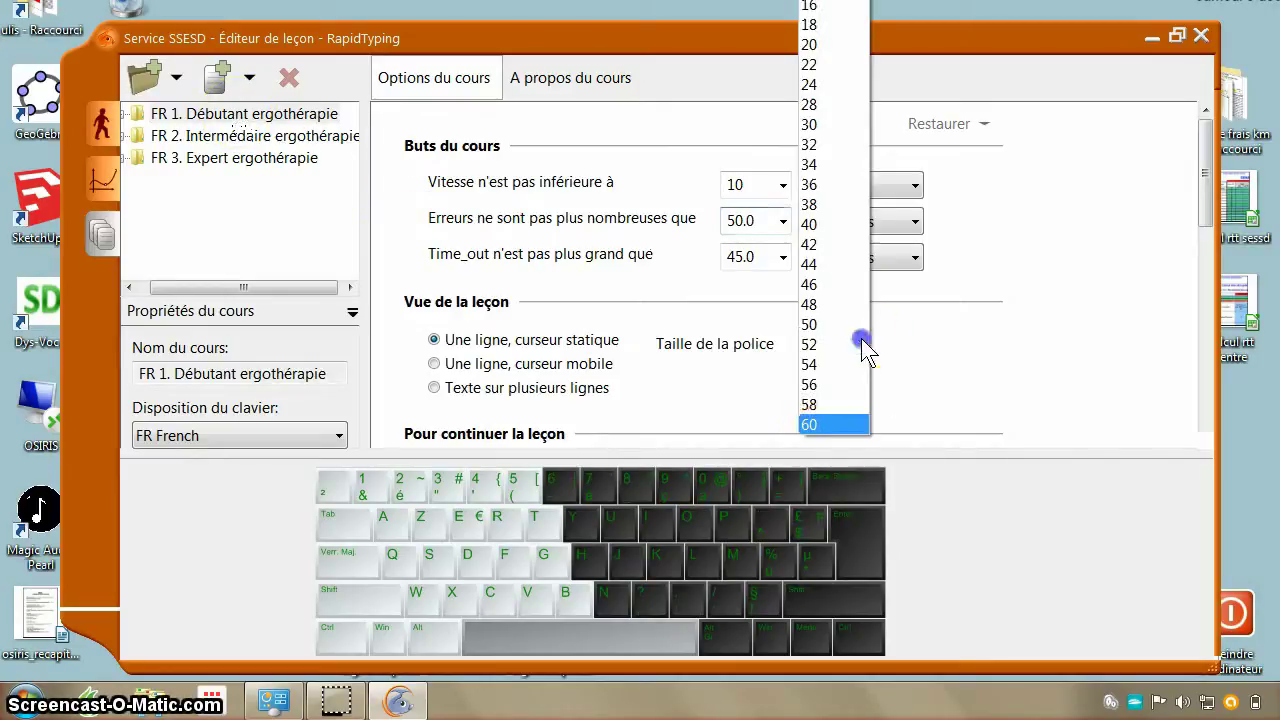
left_click(816, 425)
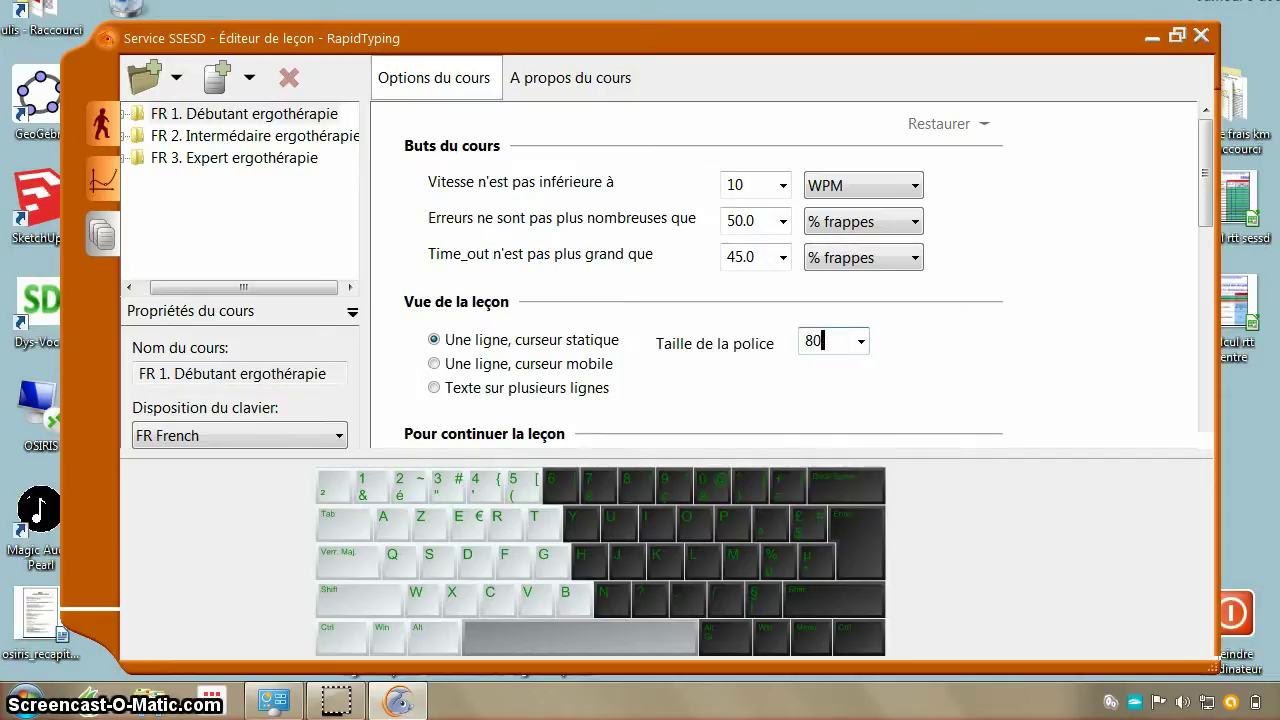
left_click(435, 365)
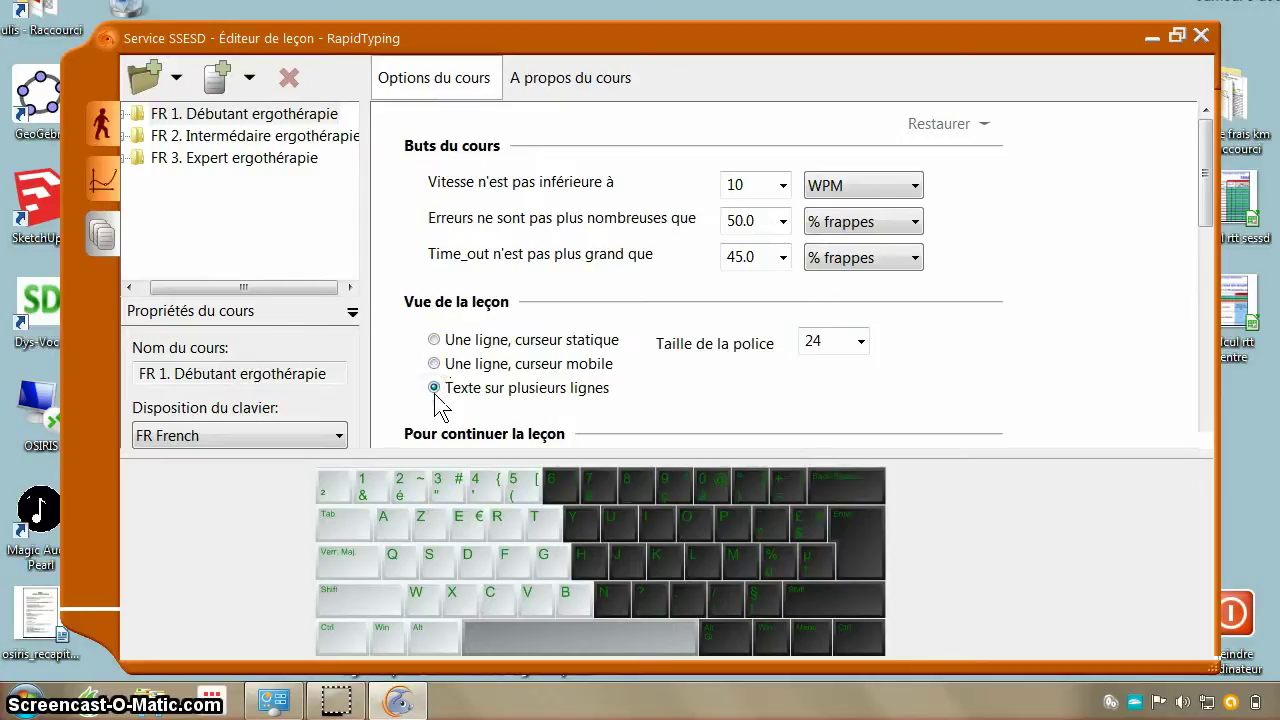
left_click(434, 340)
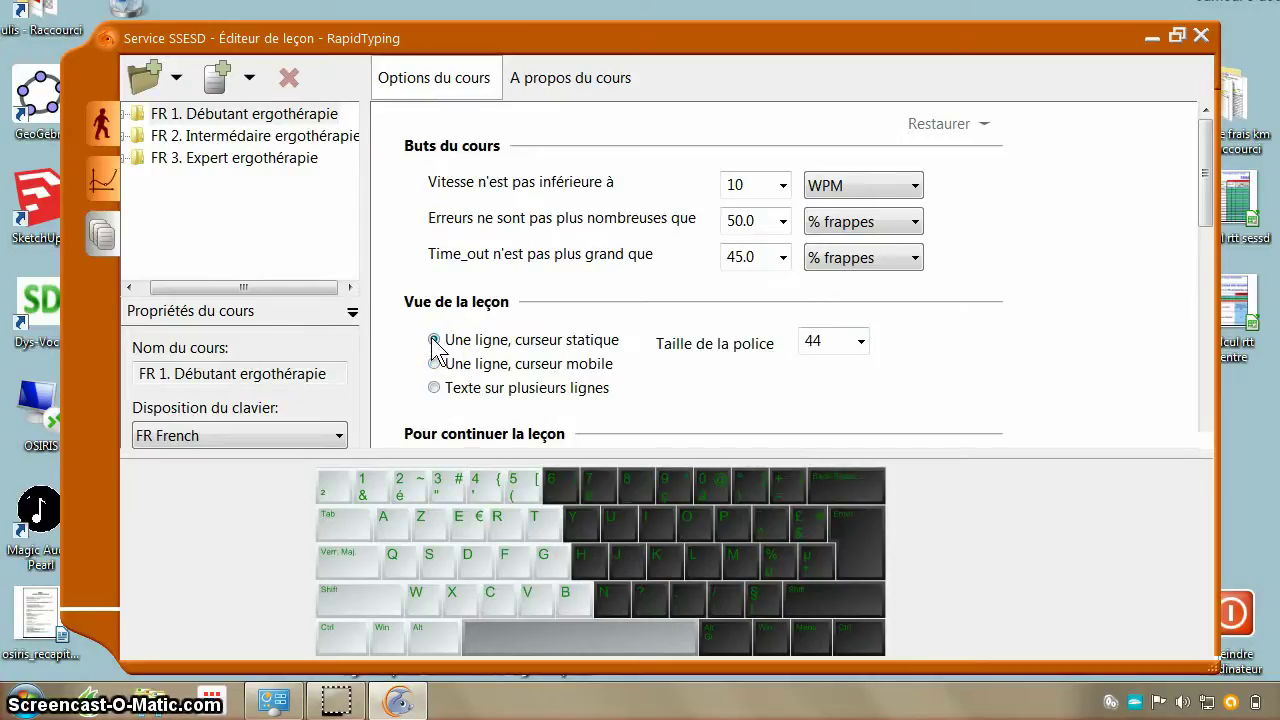
- Give FR 2. Intermédiaire a 15 WPM speed goal and a 10.0 % error limit
left_click_drag(180, 286, 168, 286)
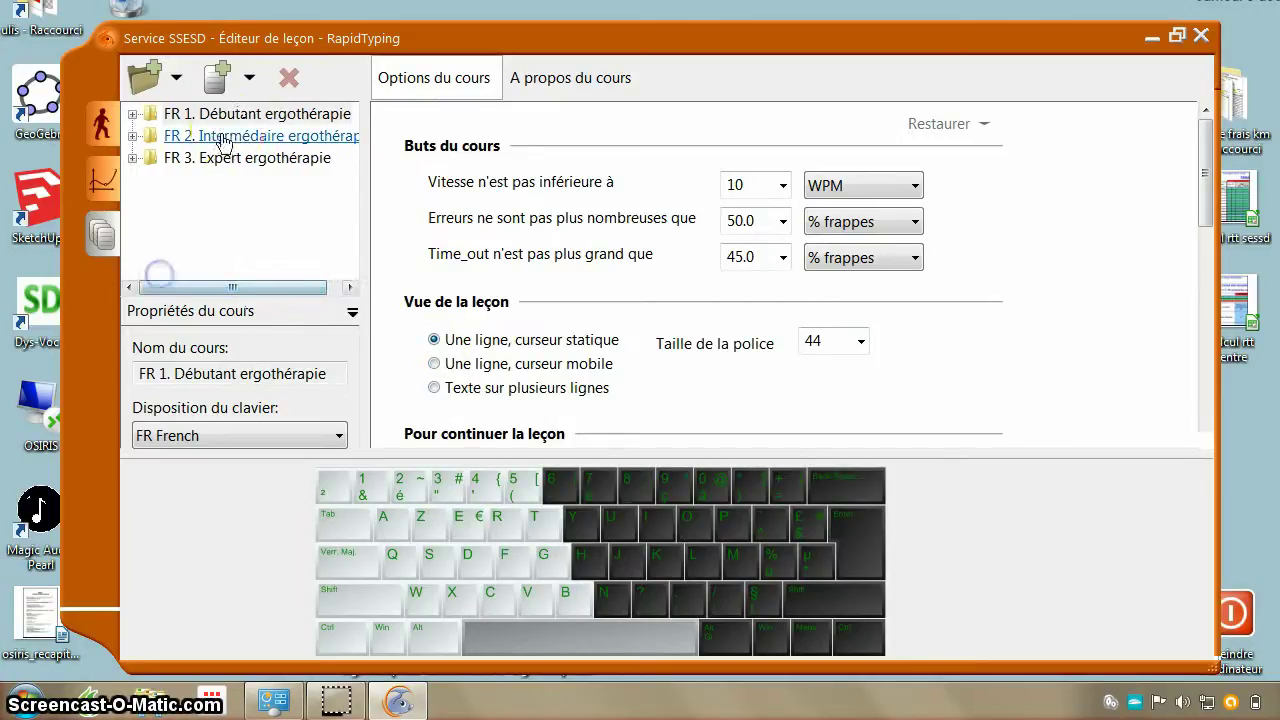
left_click(224, 140)
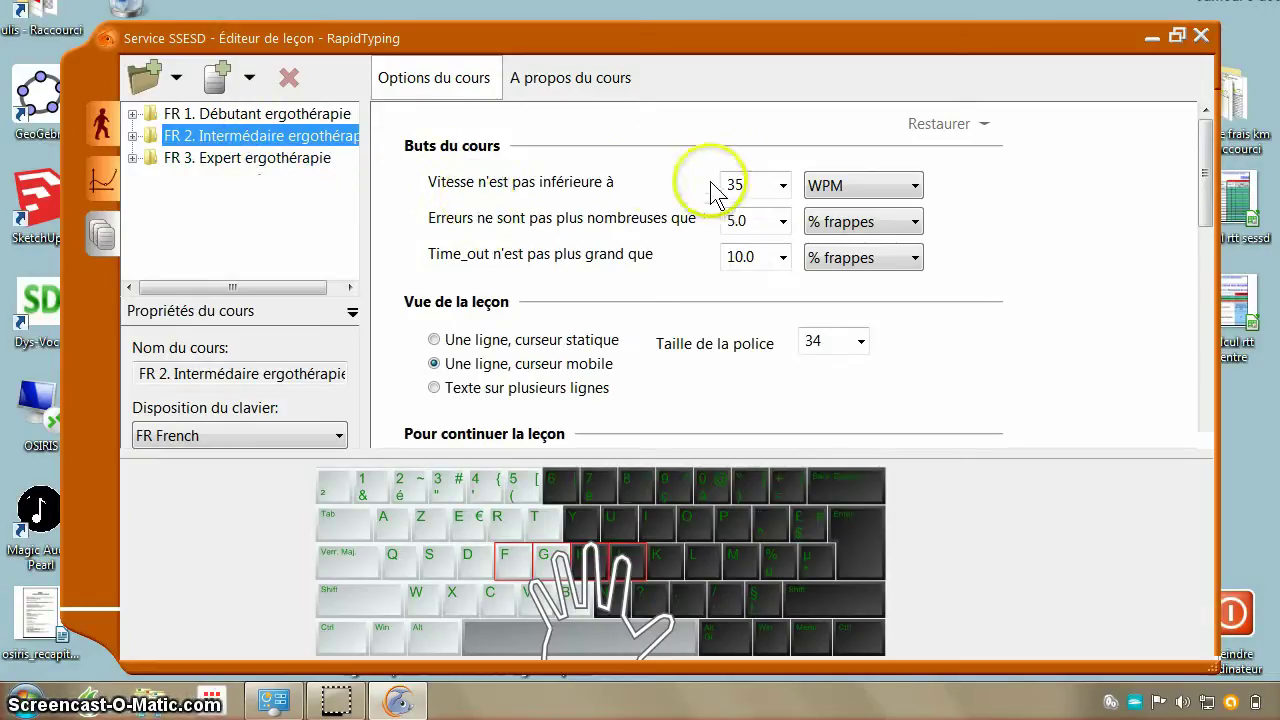
left_click(784, 186)
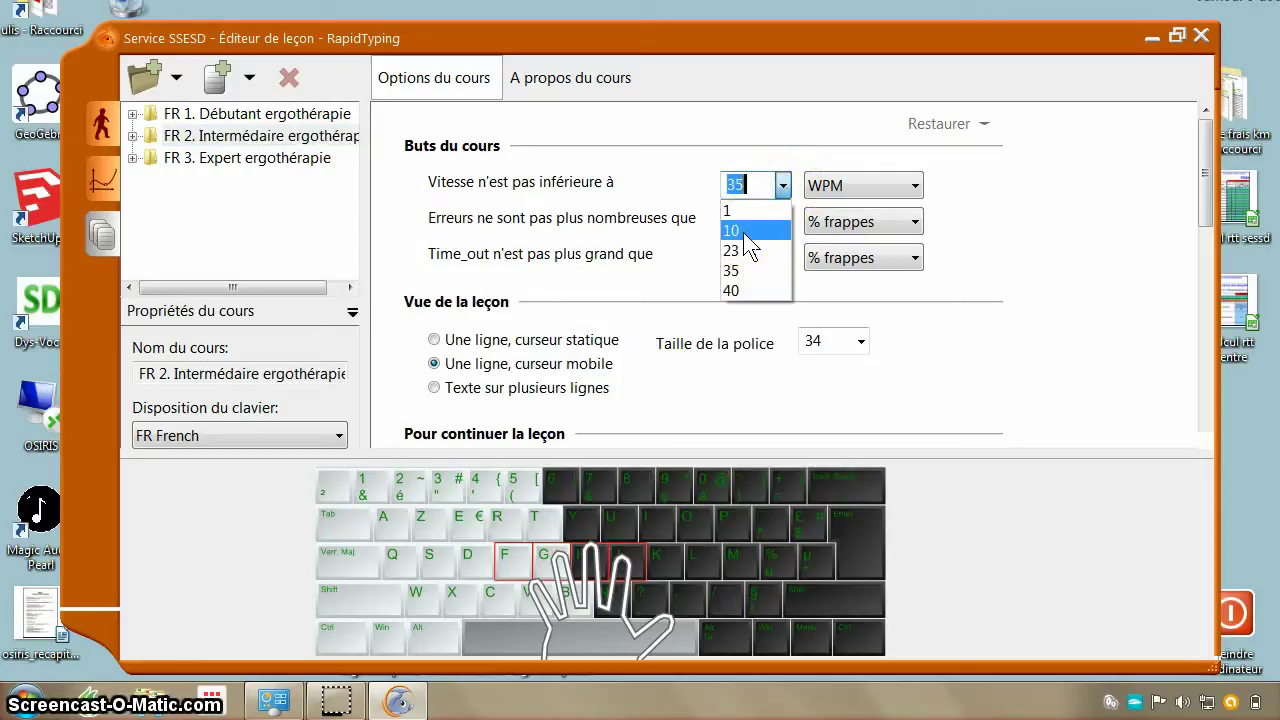
type("1")
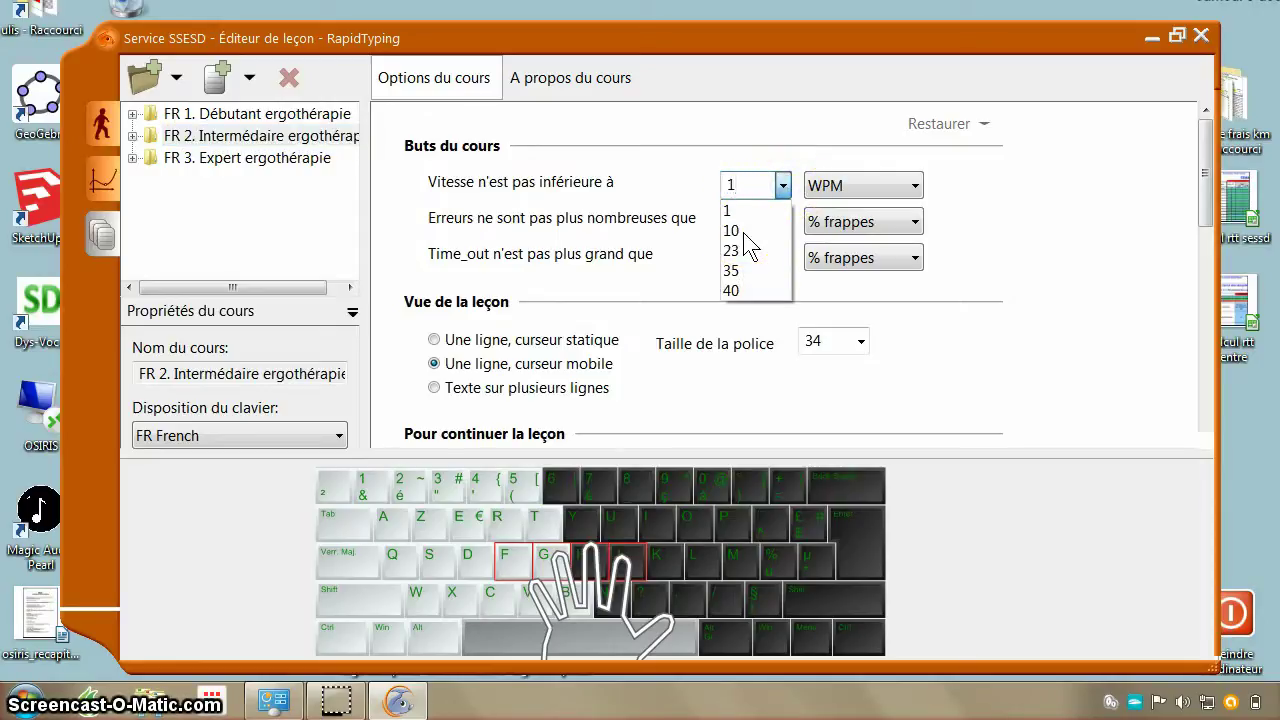
type("5")
left_click(664, 188)
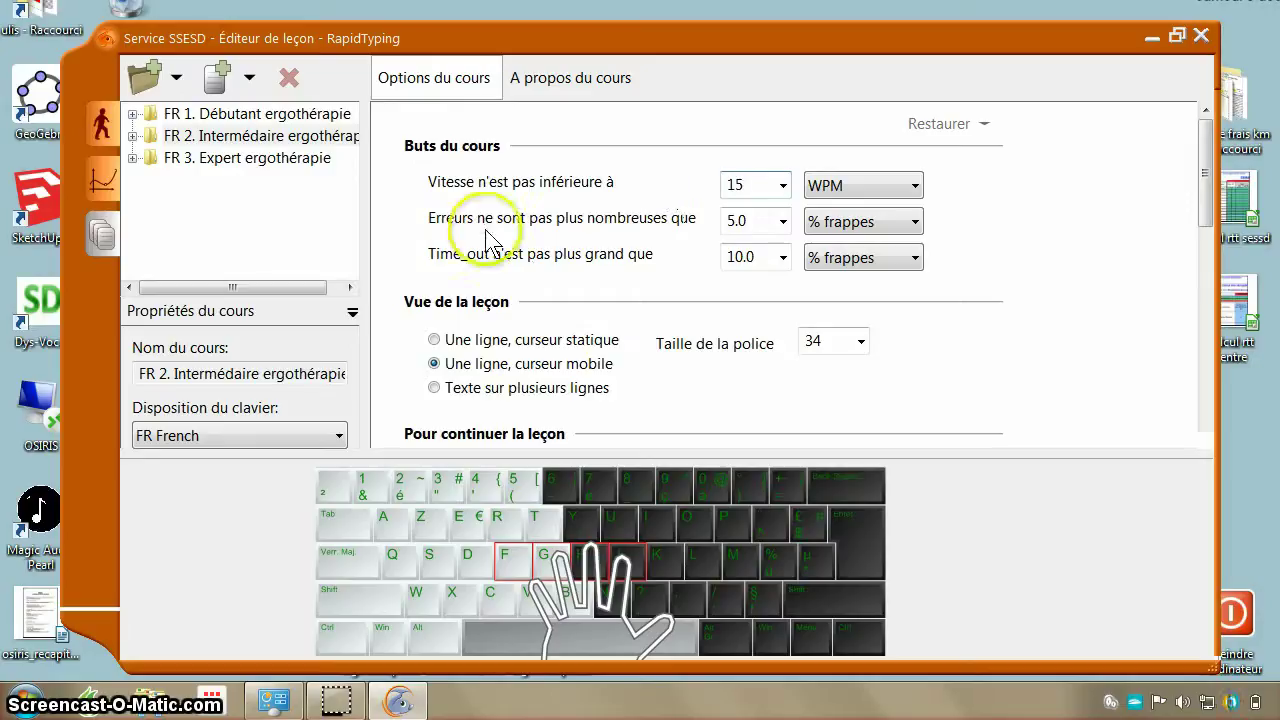
left_click(781, 222)
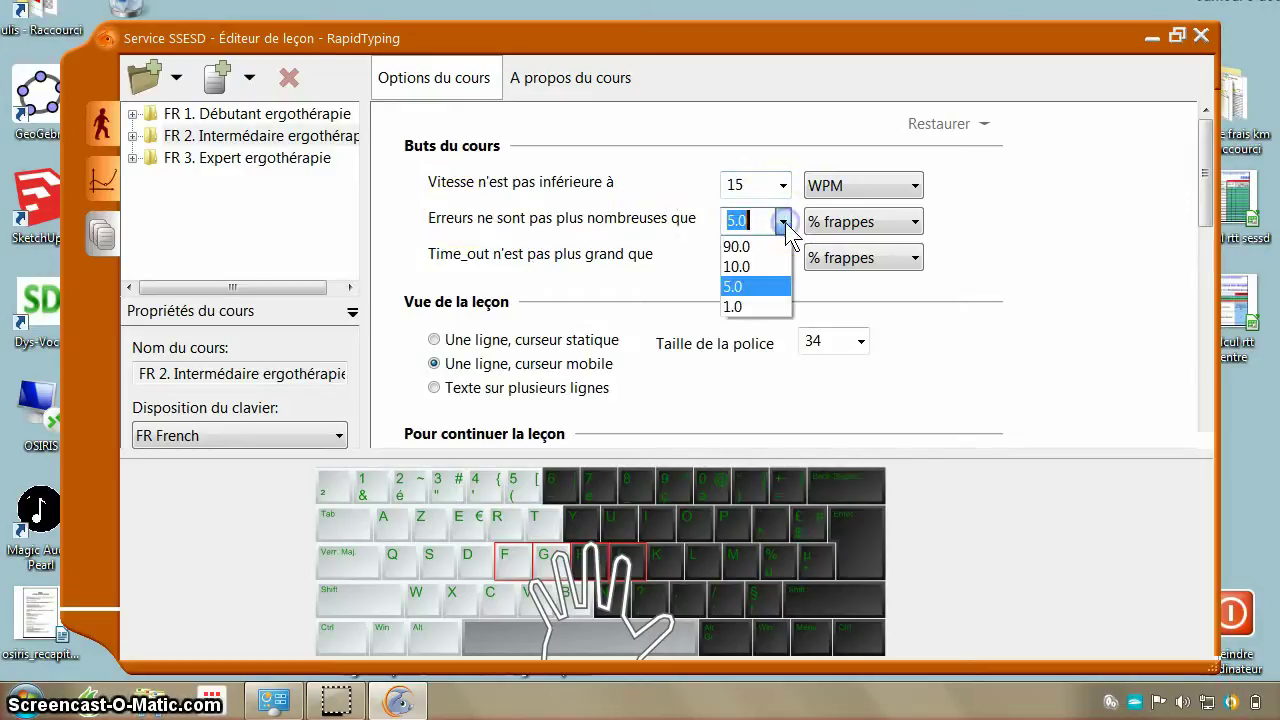
left_click(750, 263)
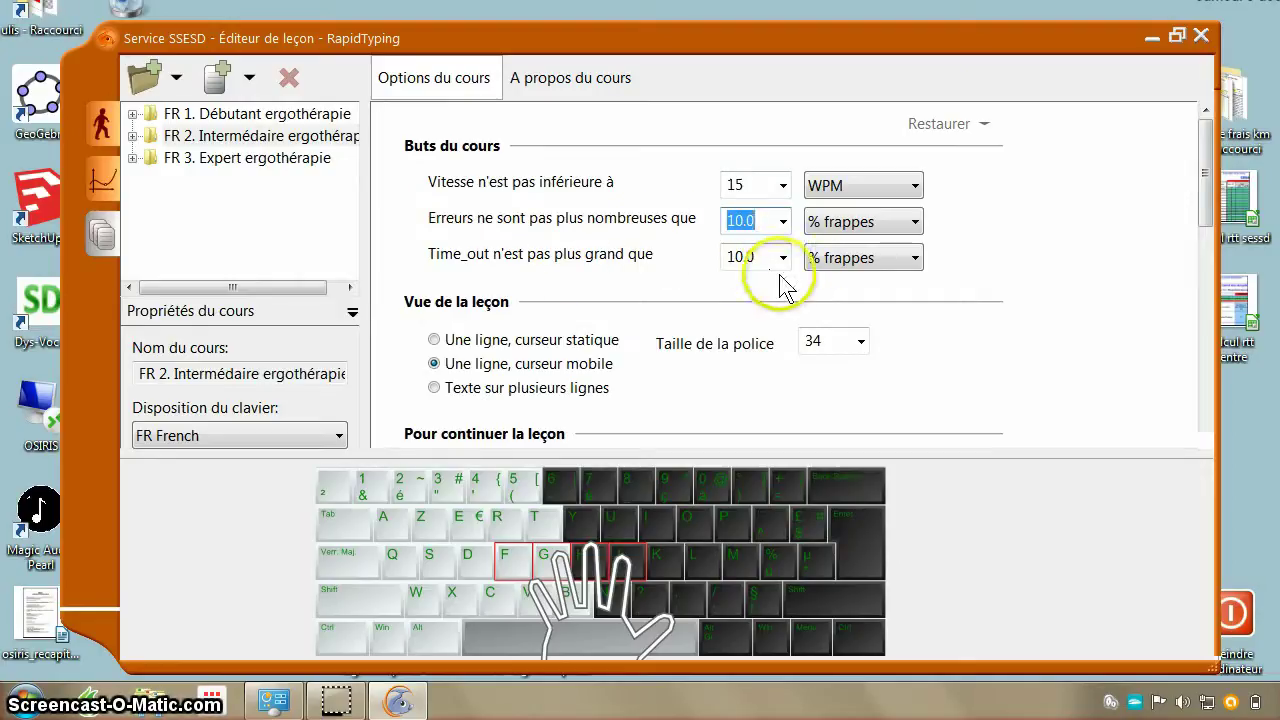
left_click(283, 163)
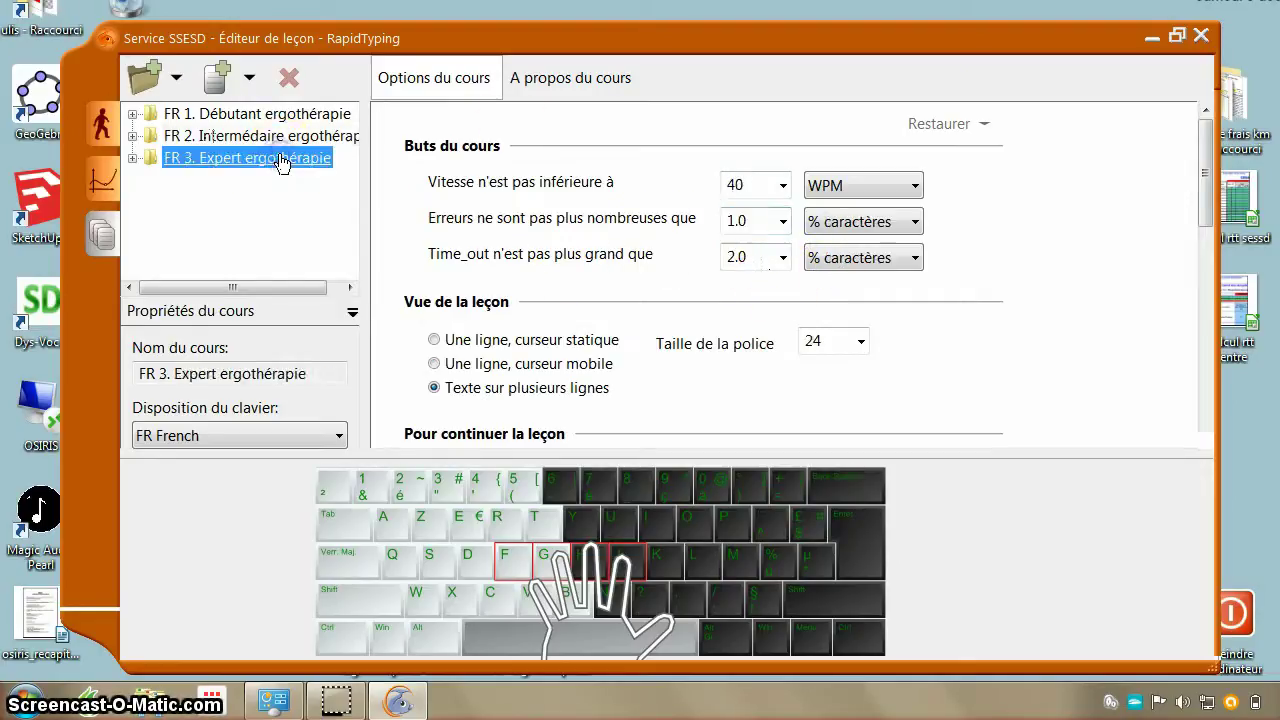
- In Options du cours, change the Vitesse minimum speed goal from 40 to 20 WPM
left_click(782, 186)
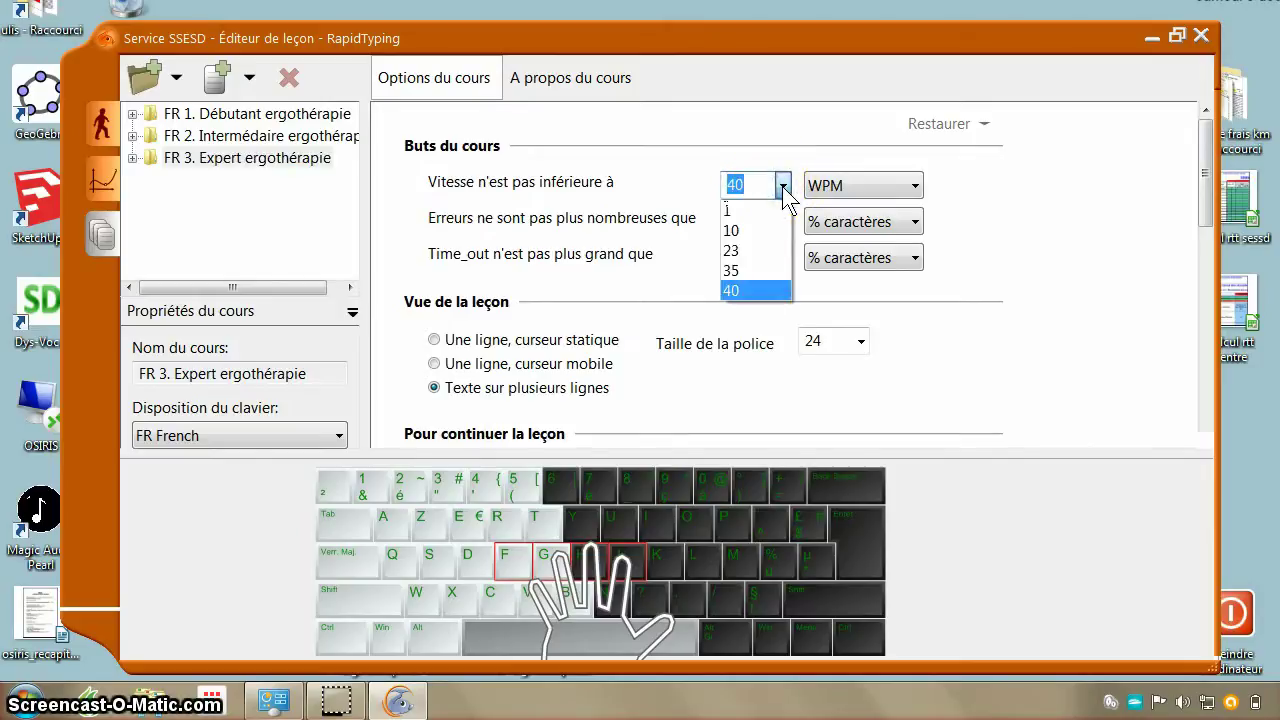
type("2")
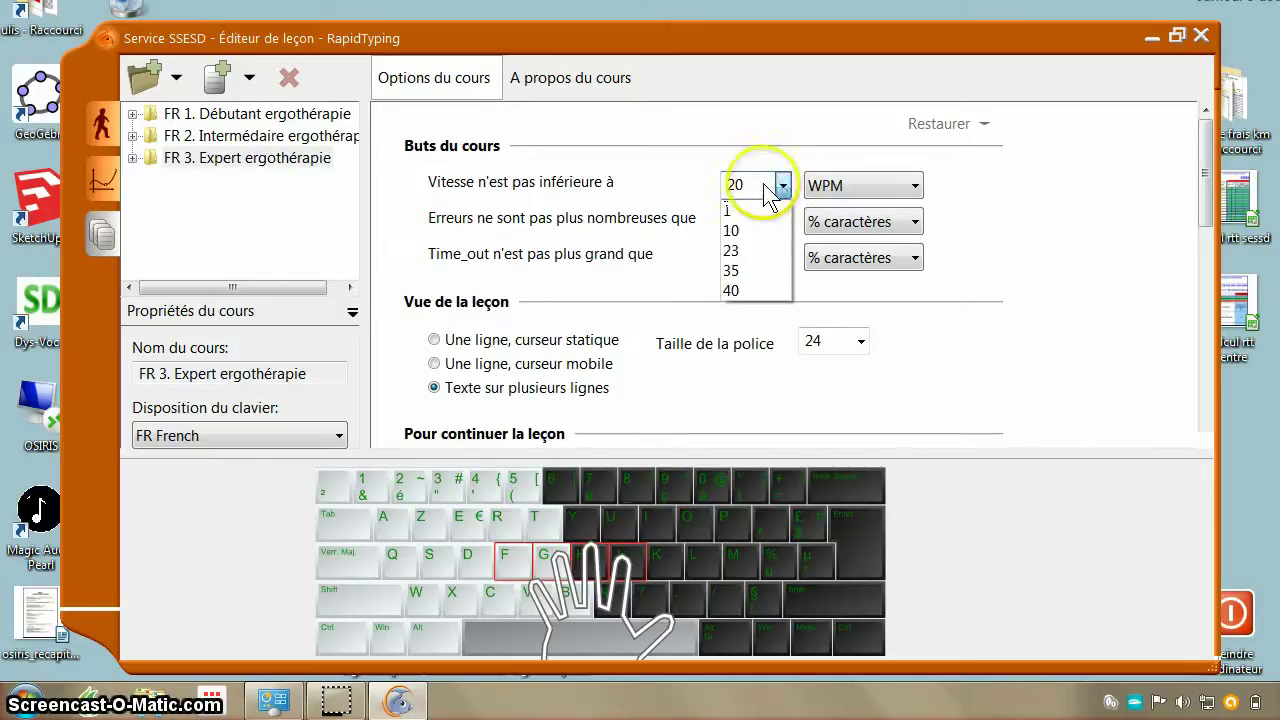
left_click(752, 186)
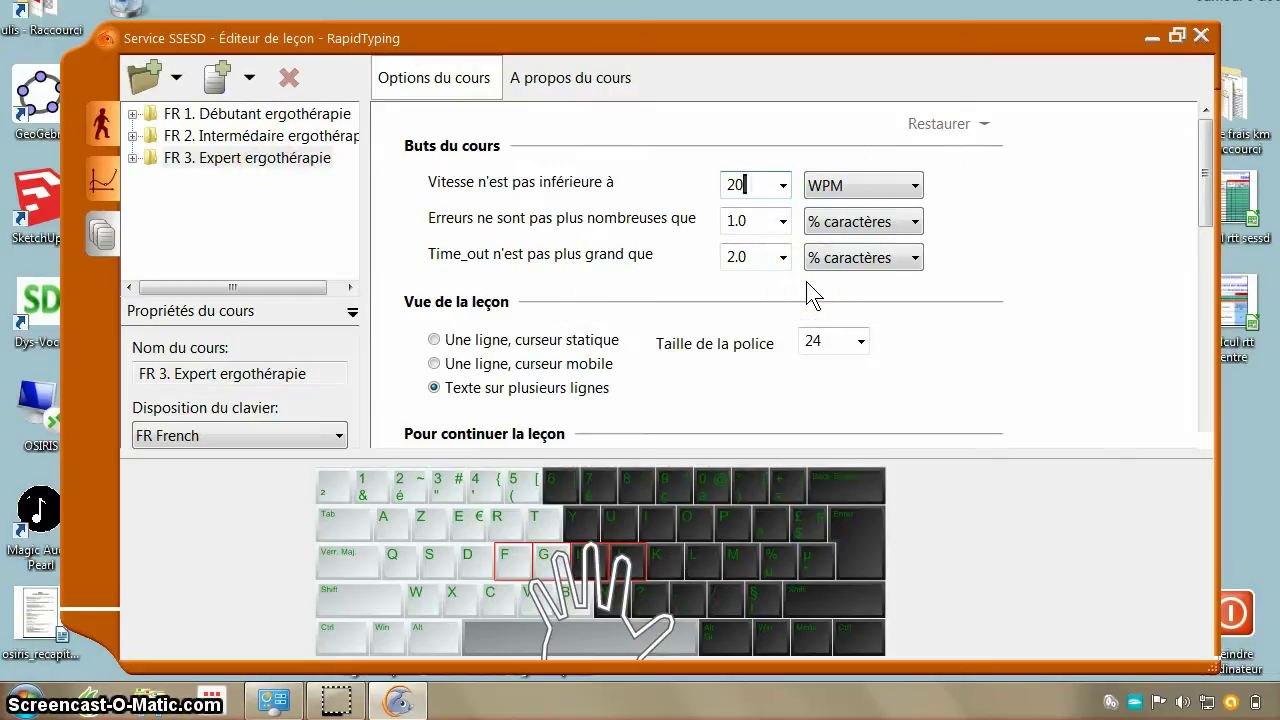
left_click(183, 209)
left_click(776, 79)
- Go to the Leçon actuelle view and select the FR 1. Débutant ergothérapie course
left_click(100, 135)
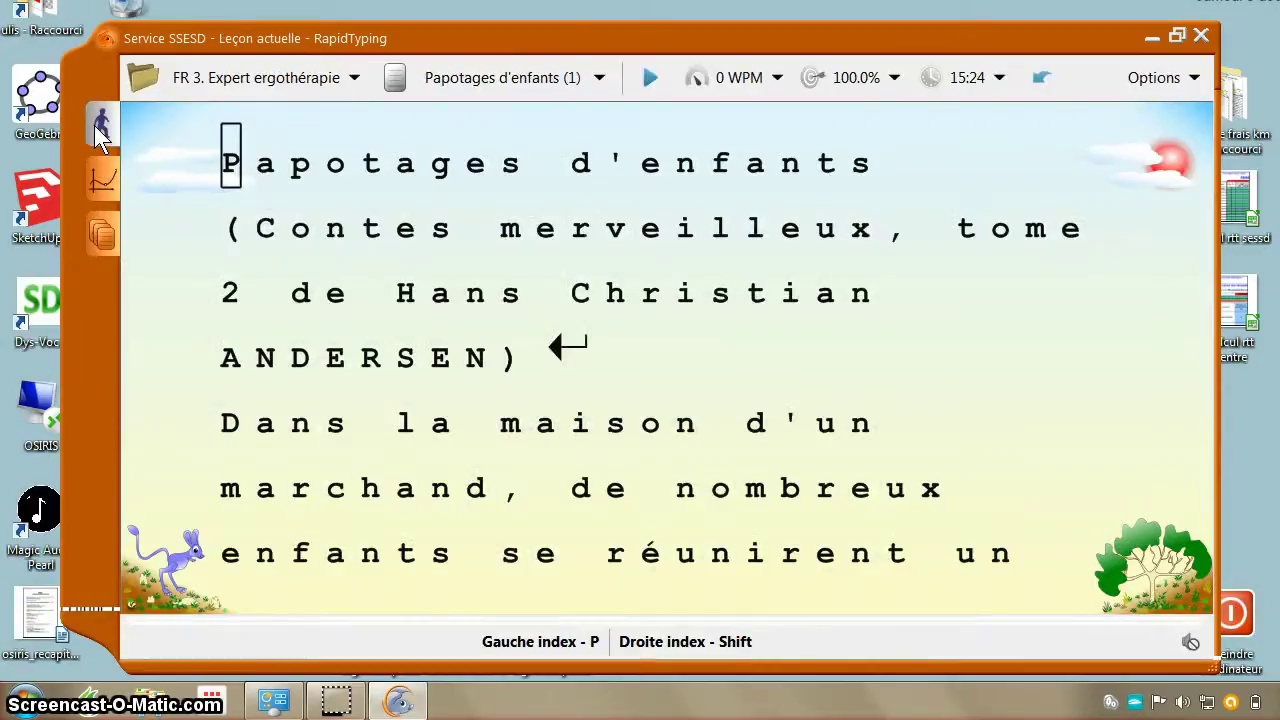
left_click(355, 78)
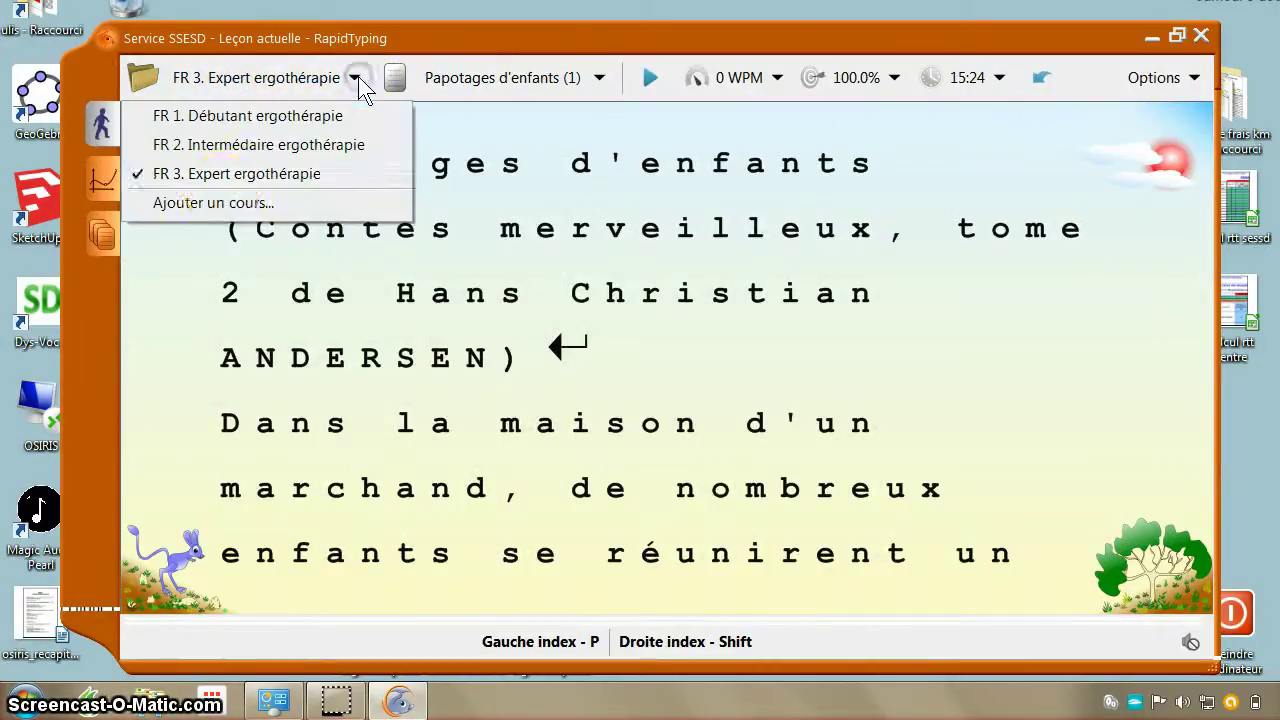
left_click(223, 178)
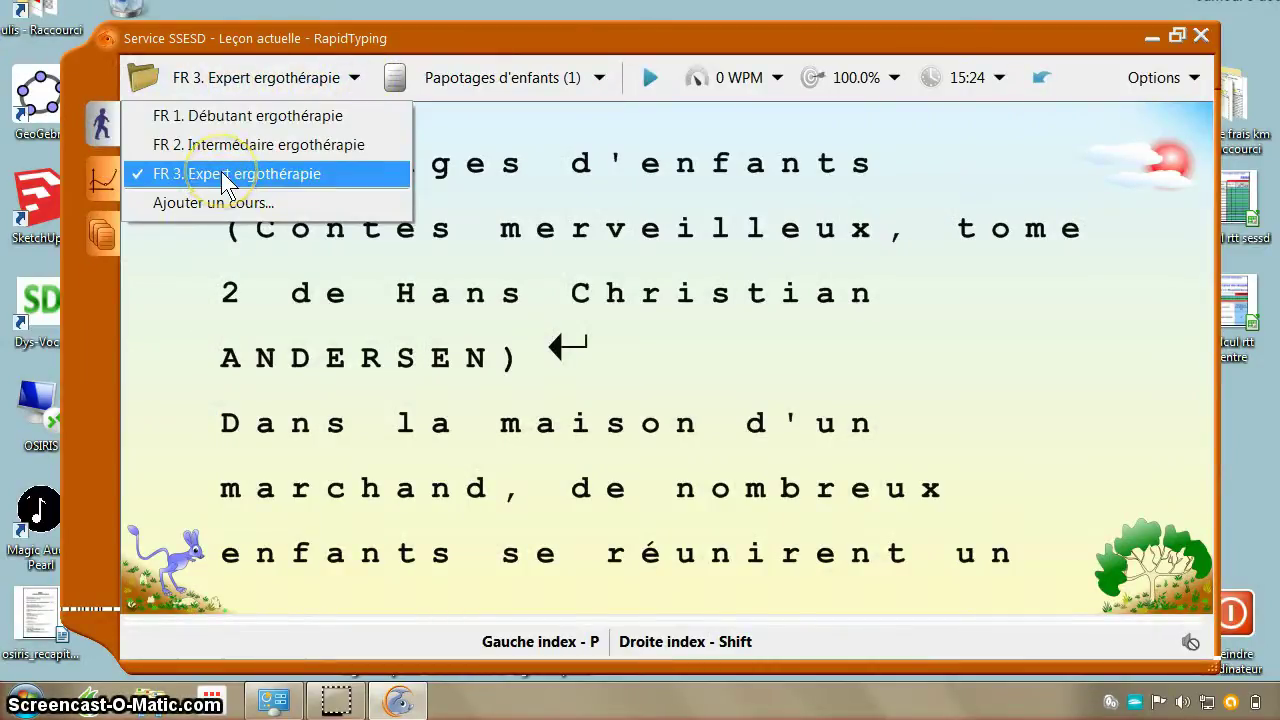
left_click(213, 116)
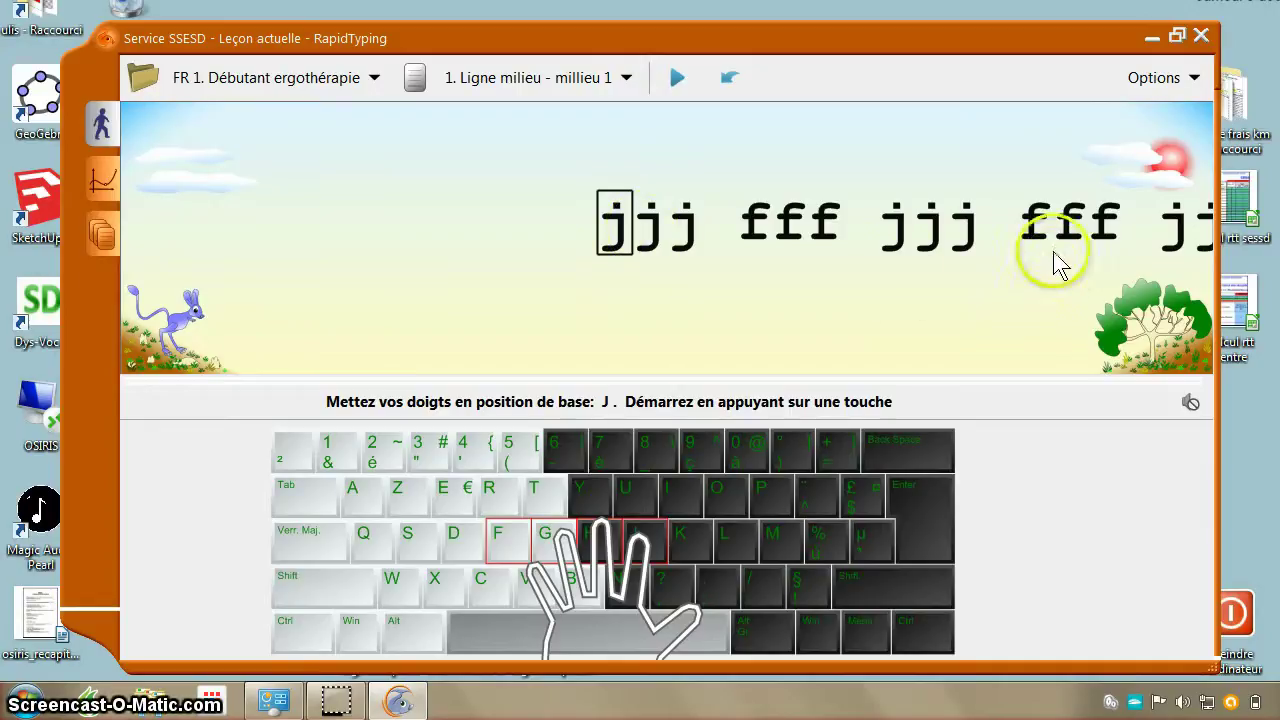
- Open the lesson selector and browse the 1. Ligne milieu submenu of millieu 1–9 variants
left_click(598, 78)
left_click(535, 115)
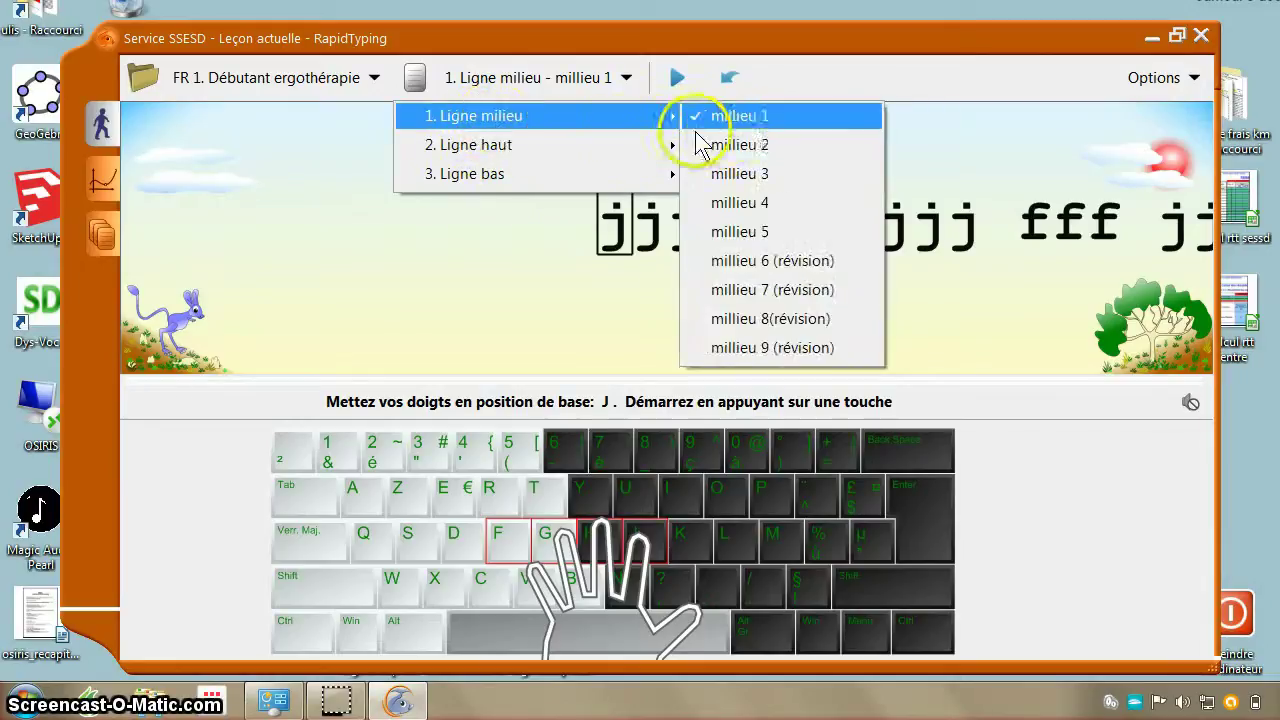
left_click_drag(727, 140, 750, 118)
- Type the full millieu 1 drill of jjj/fff groups, ending with 'jf jf jfj'
type("jjj ")
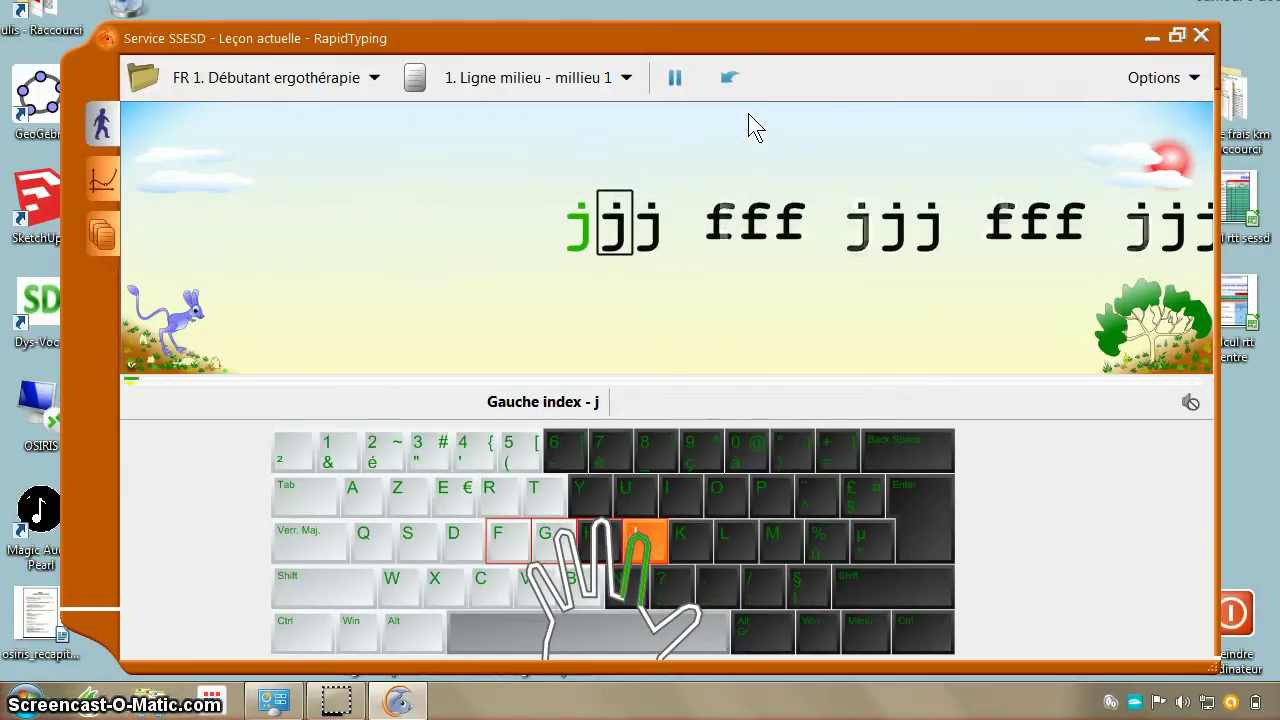
type("fff ")
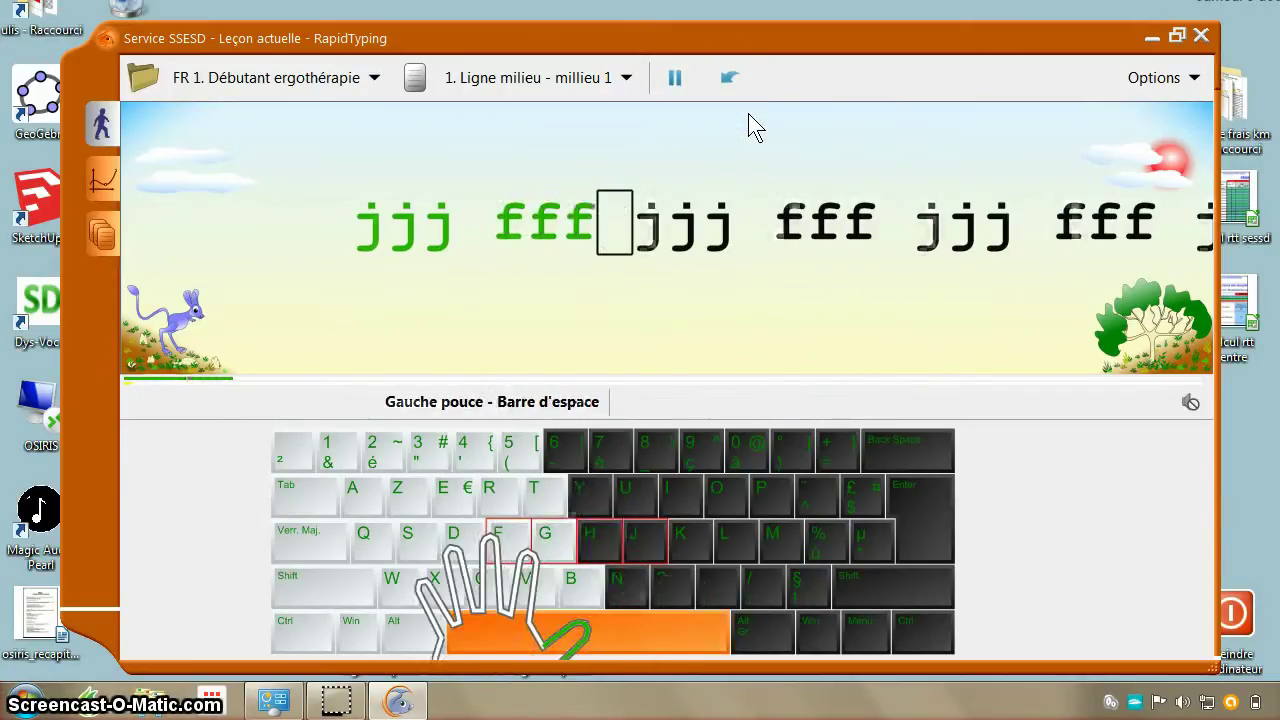
type("jjj fff jjj ")
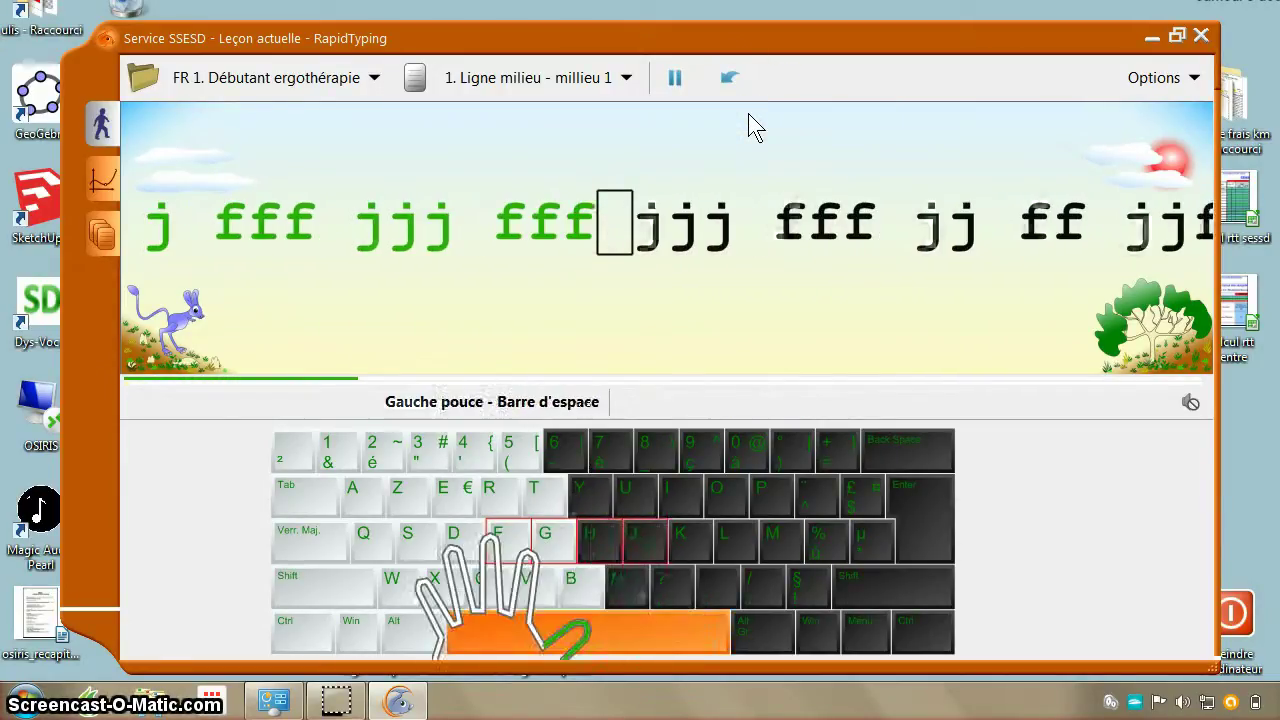
type("fff jj f")
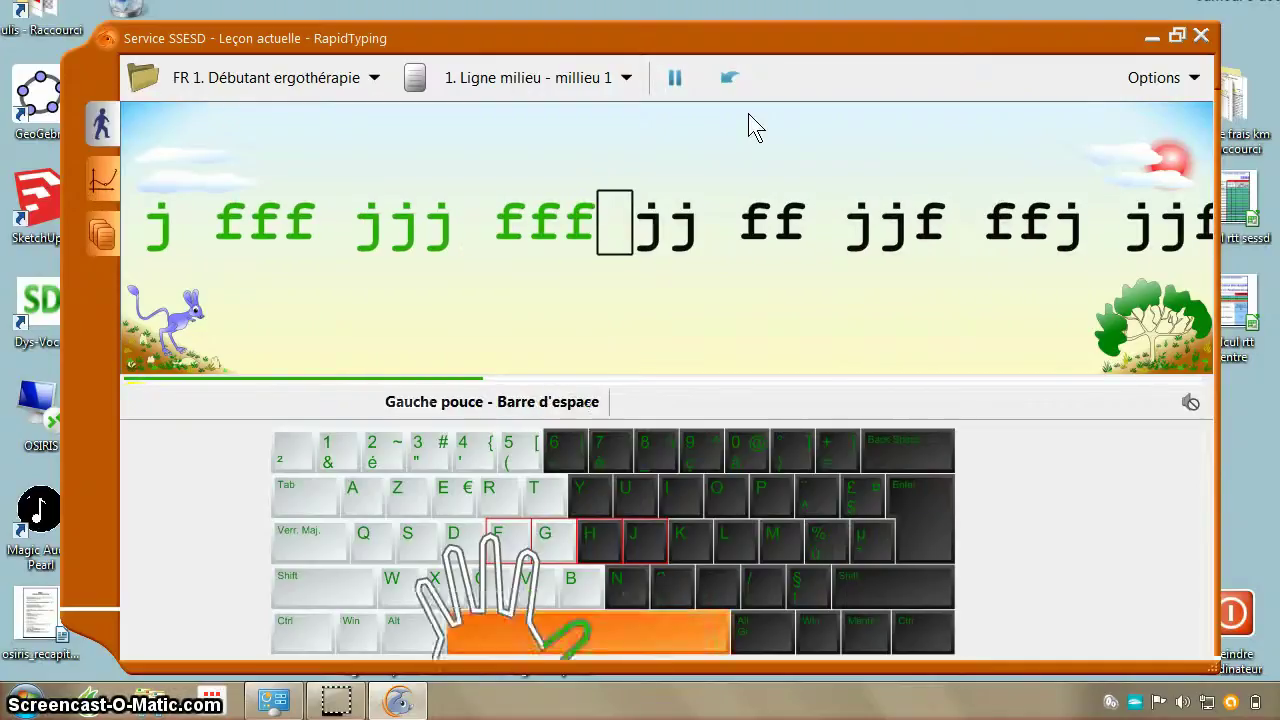
type("f jjf ")
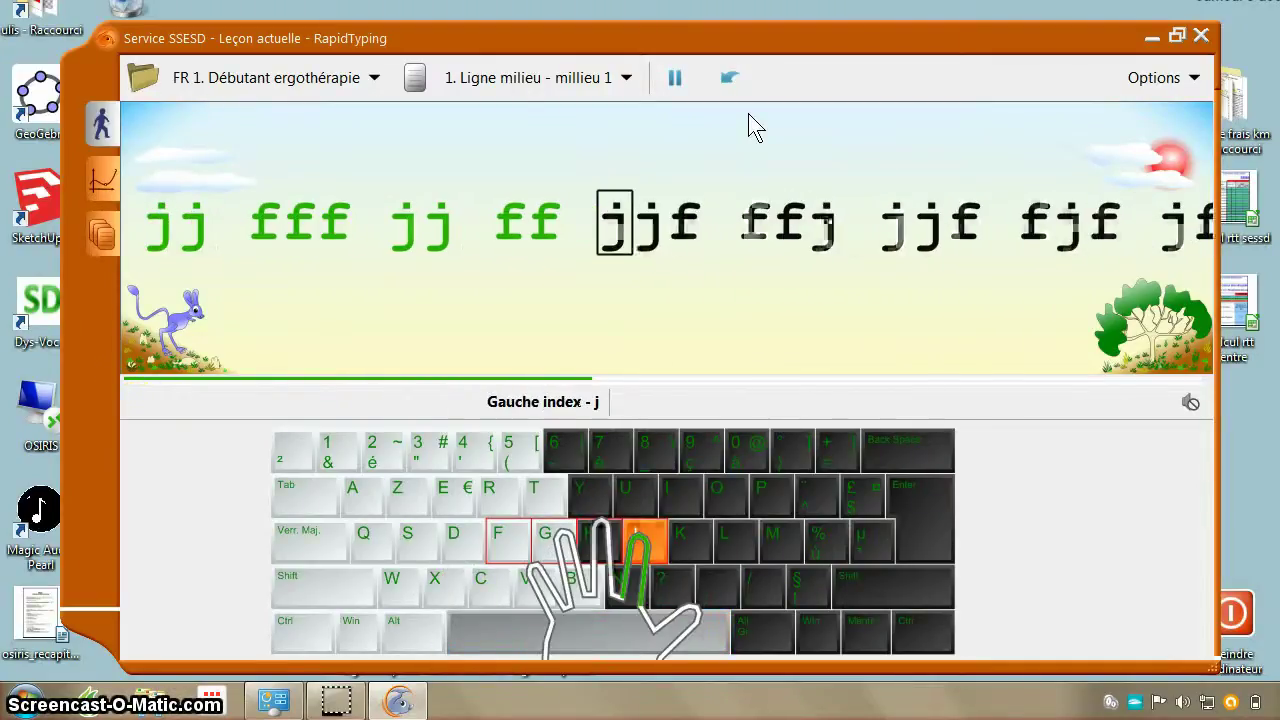
type("ffj jjf")
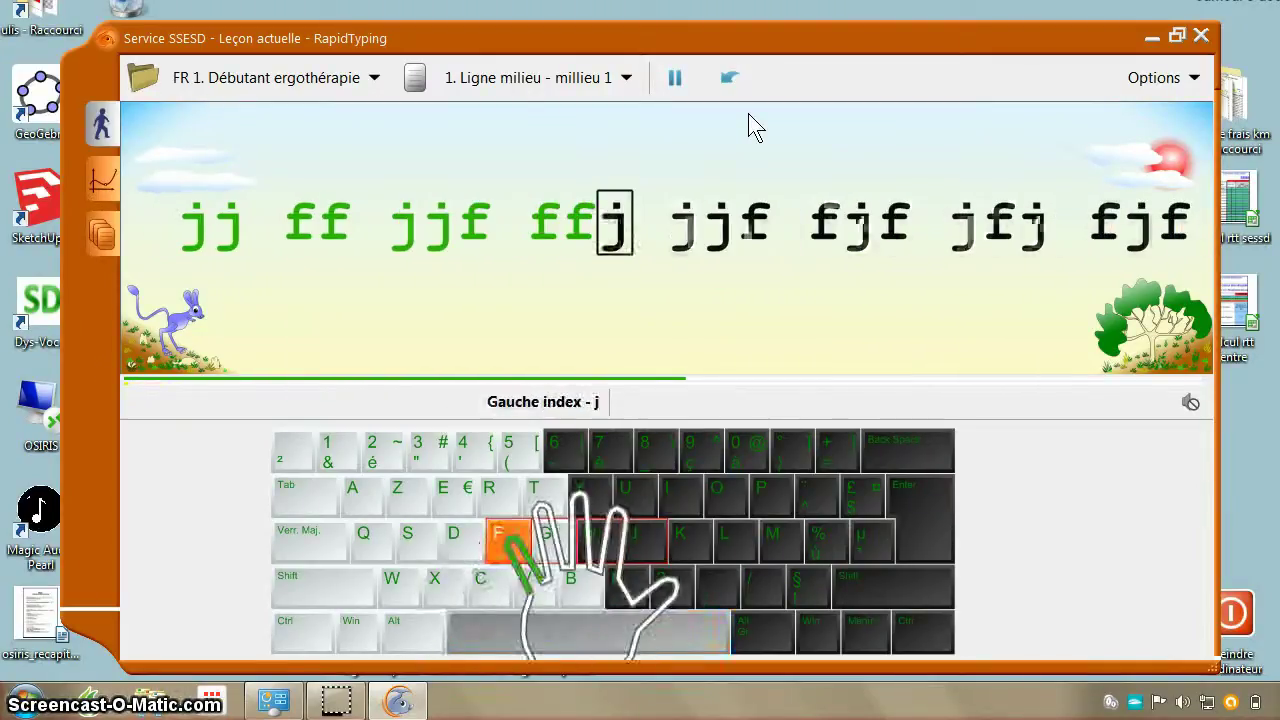
type(" fjf jf")
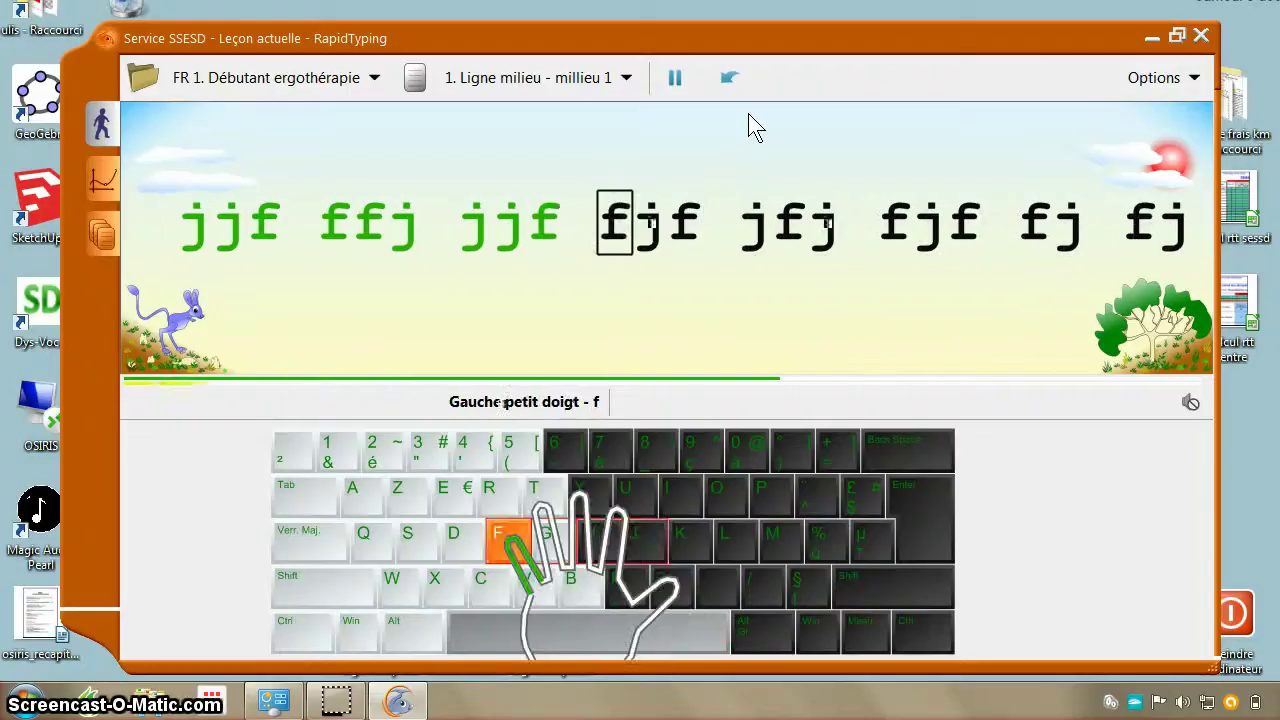
type("j fjf f")
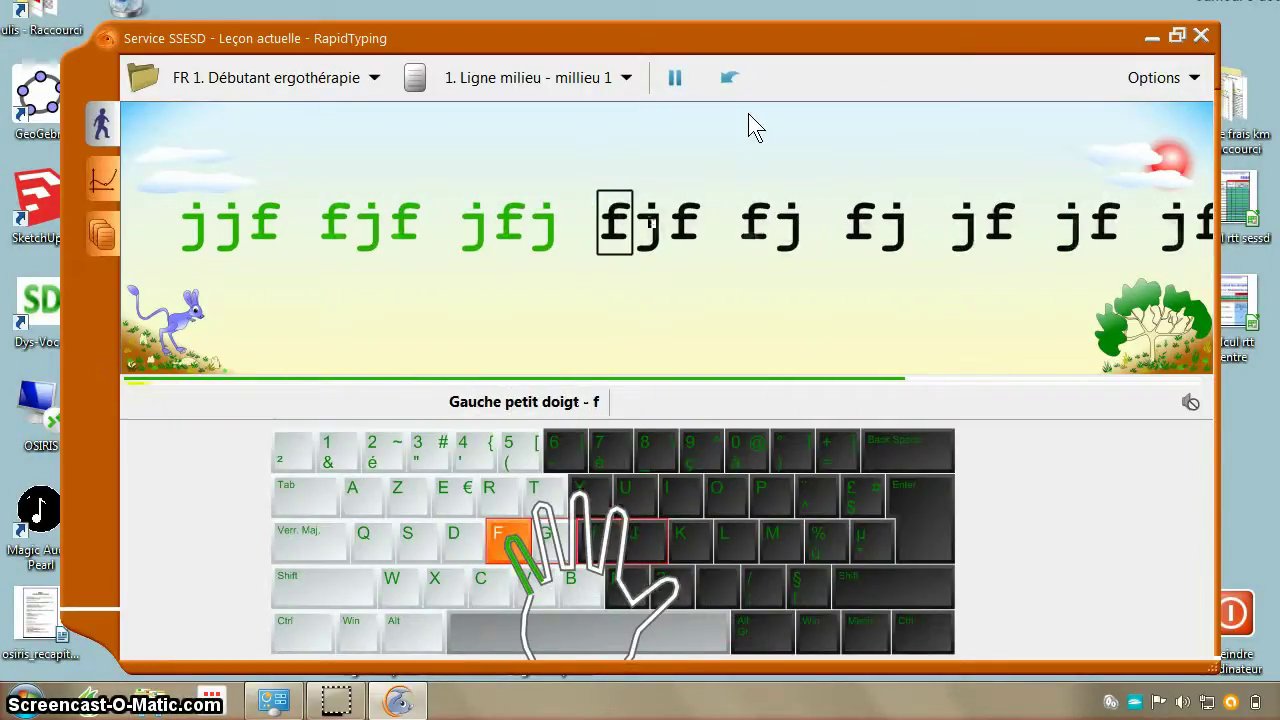
type("j fj ")
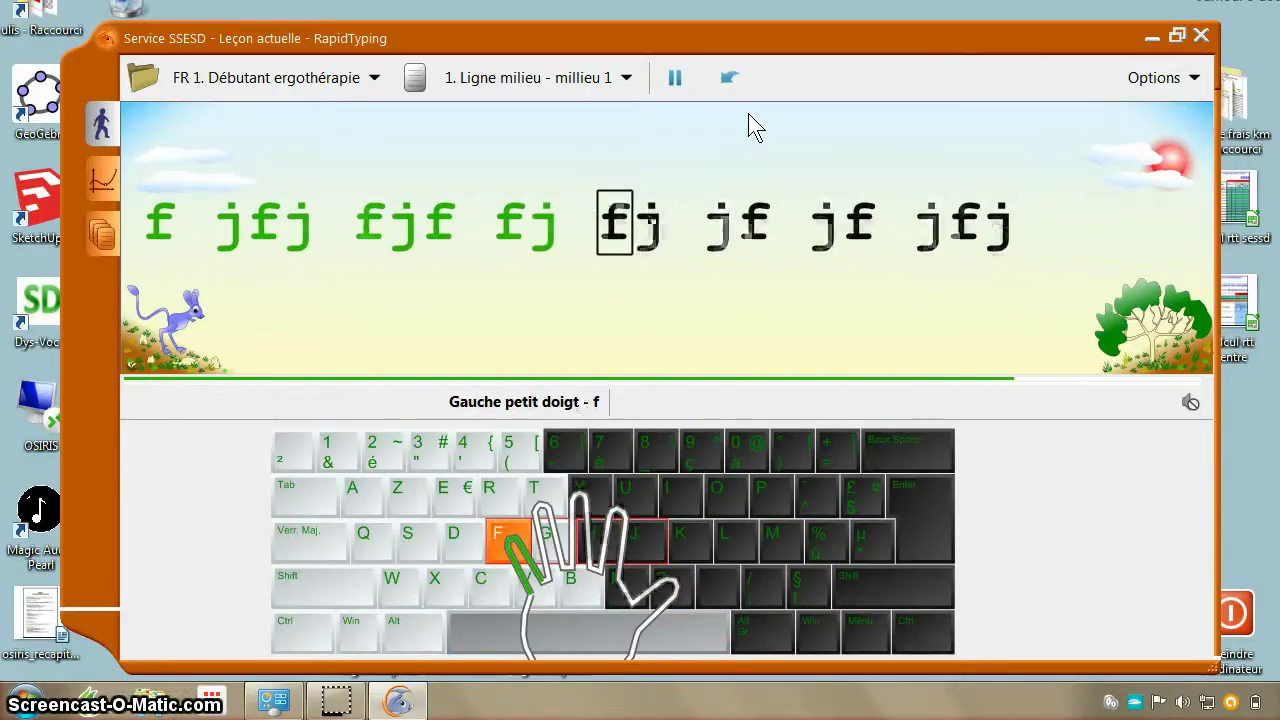
type("jf jf ")
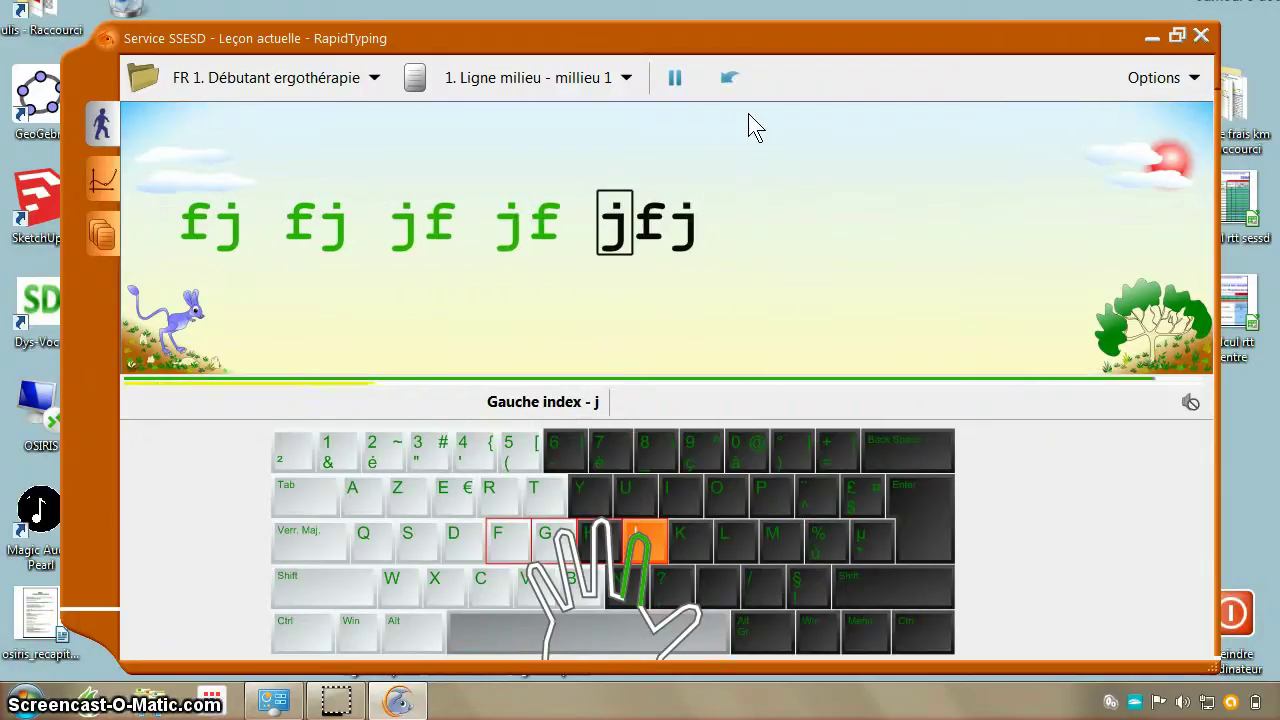
type("jfj")
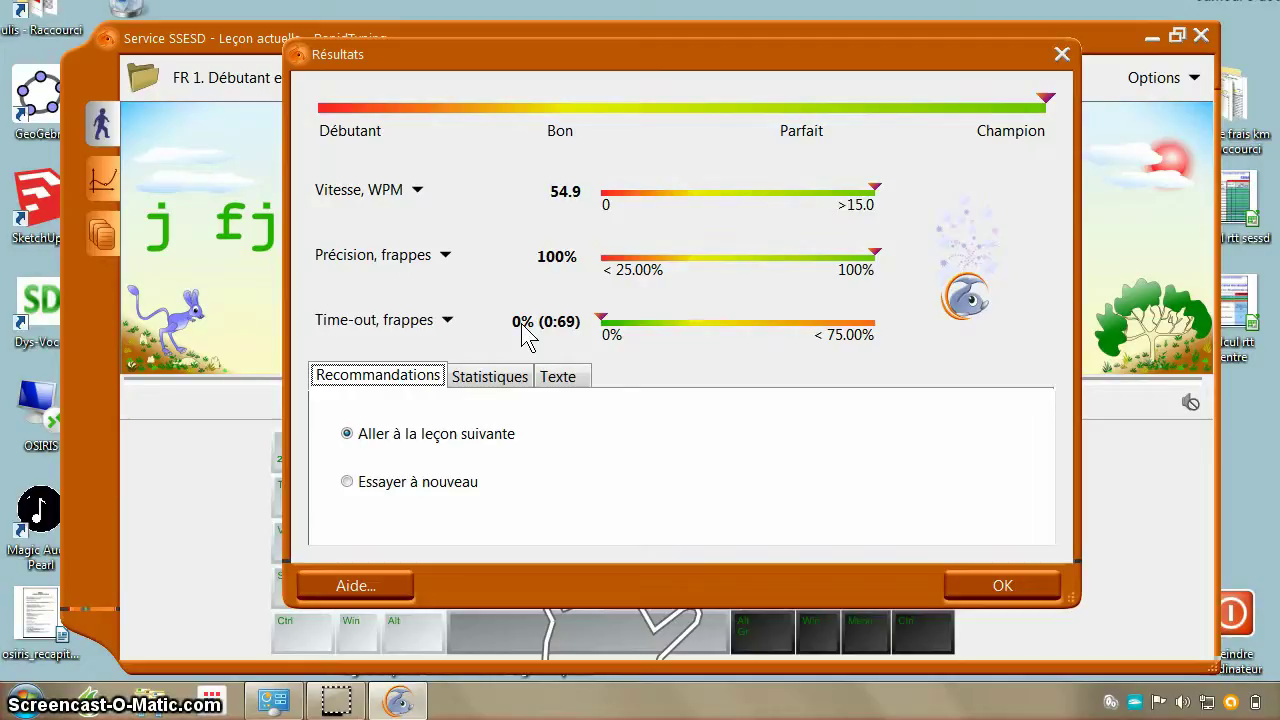
- In Résultats, choose the next-lesson option, view the Statistiques and Texte tabs, then confirm with OK
left_click(365, 487)
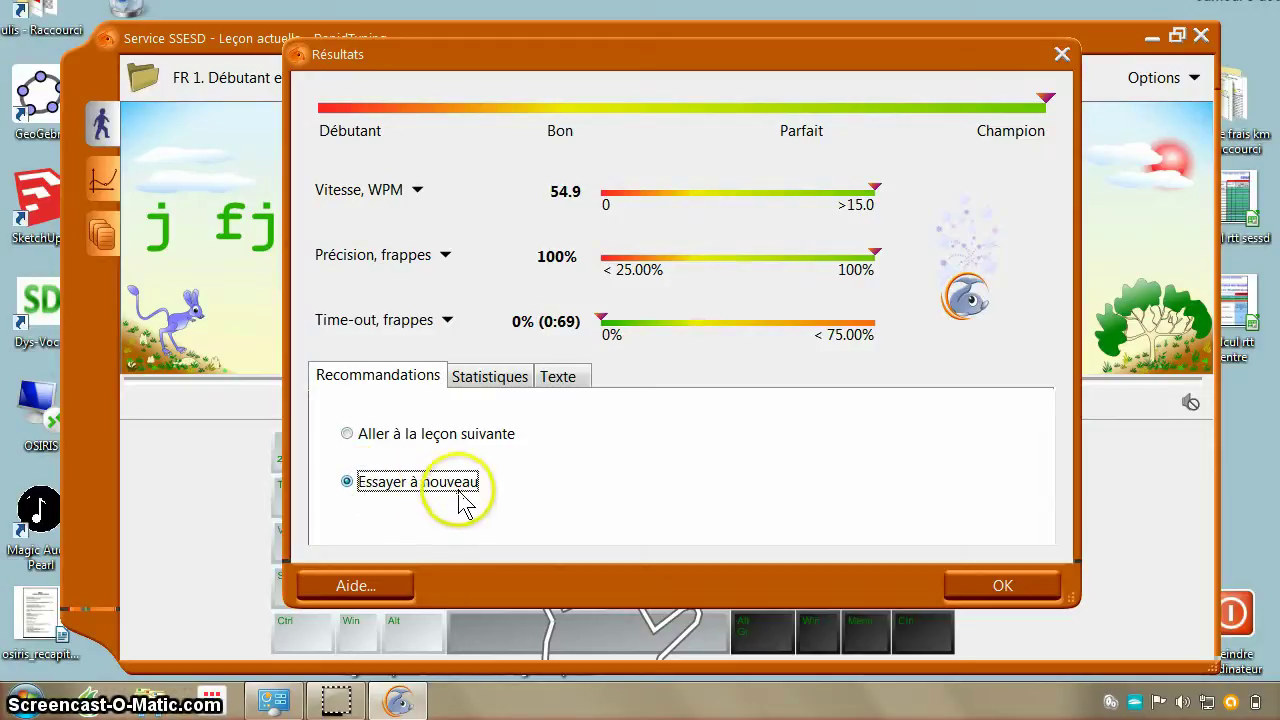
left_click(410, 437)
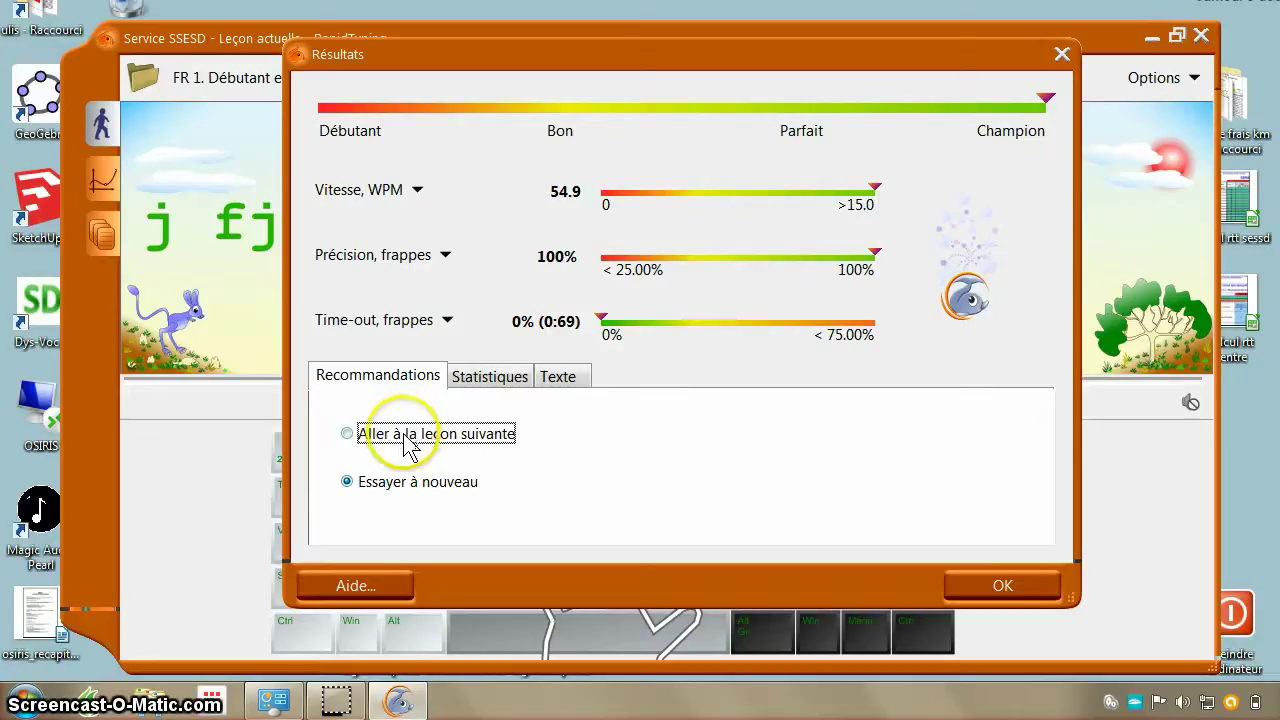
left_click(490, 380)
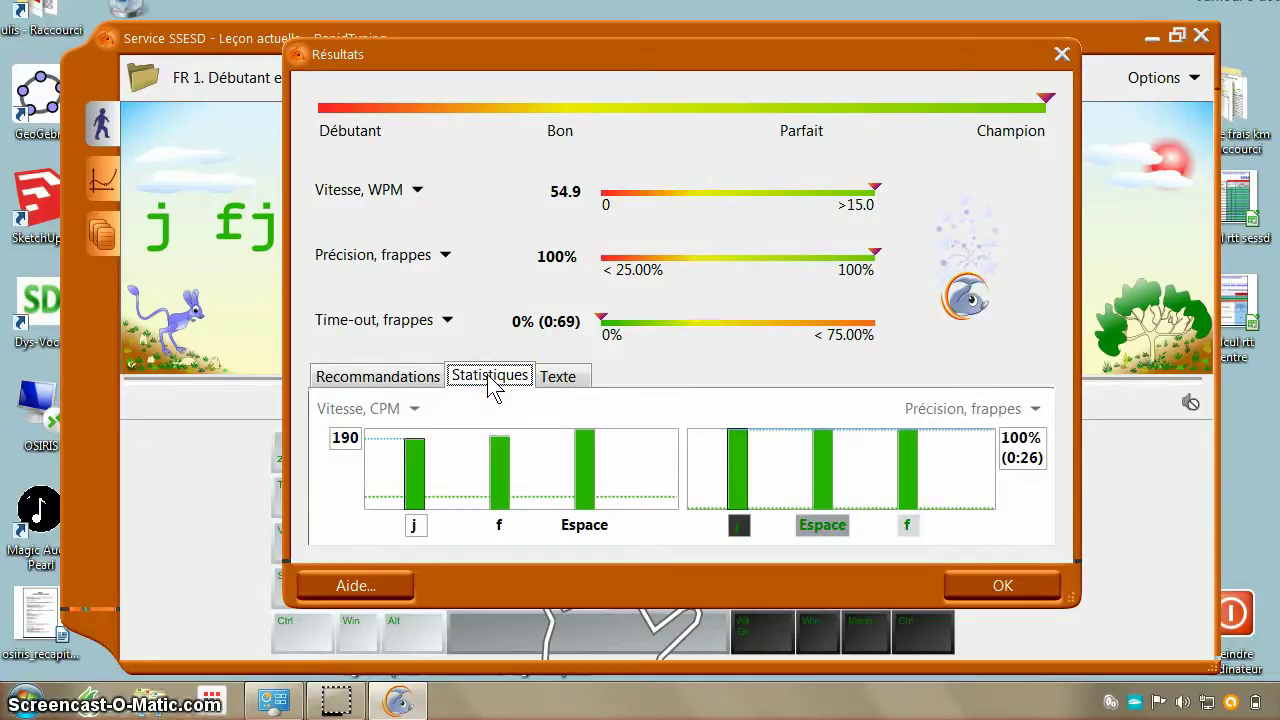
left_click(570, 387)
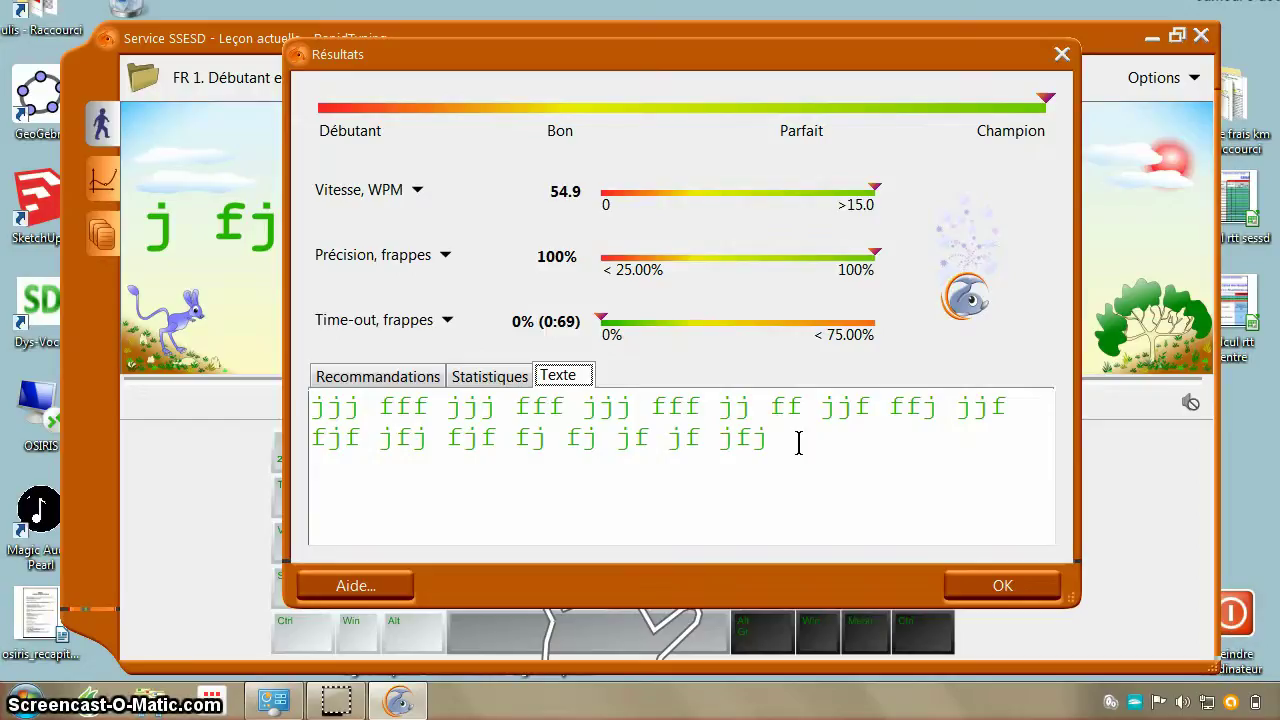
left_click(997, 586)
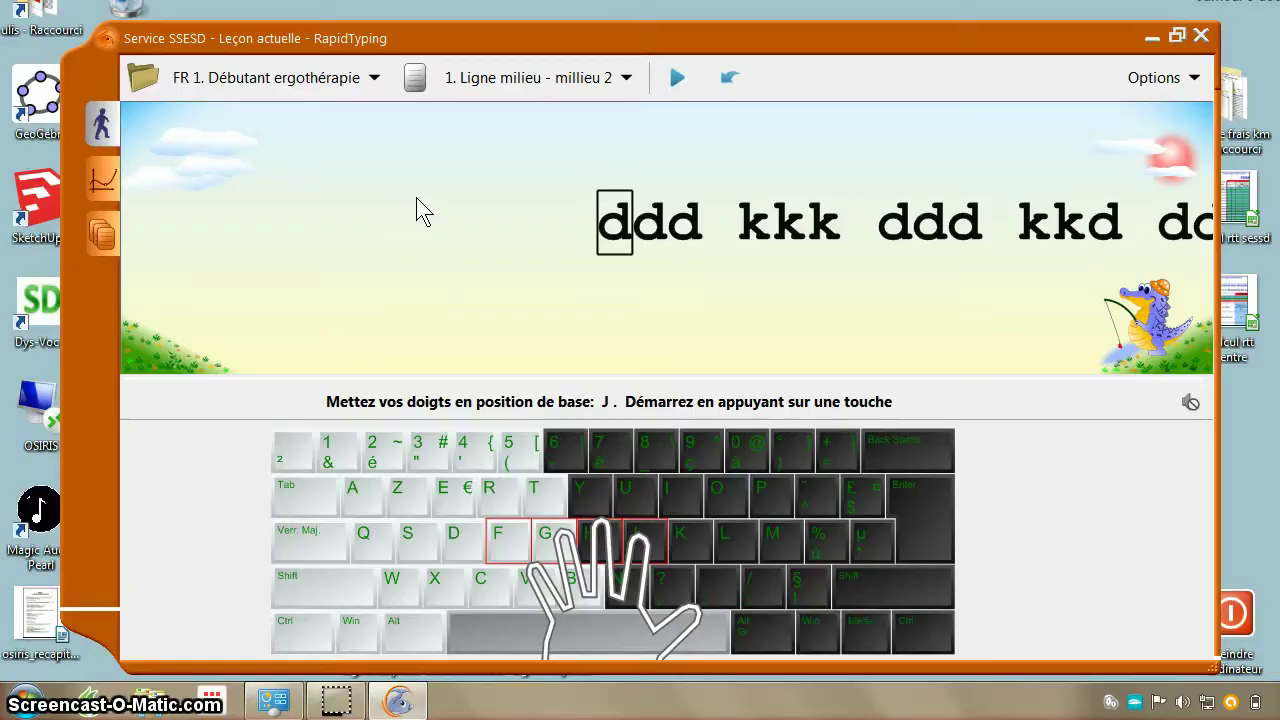
- Pick FR 3. Expert ergothérapie from the course dropdown
left_click(212, 80)
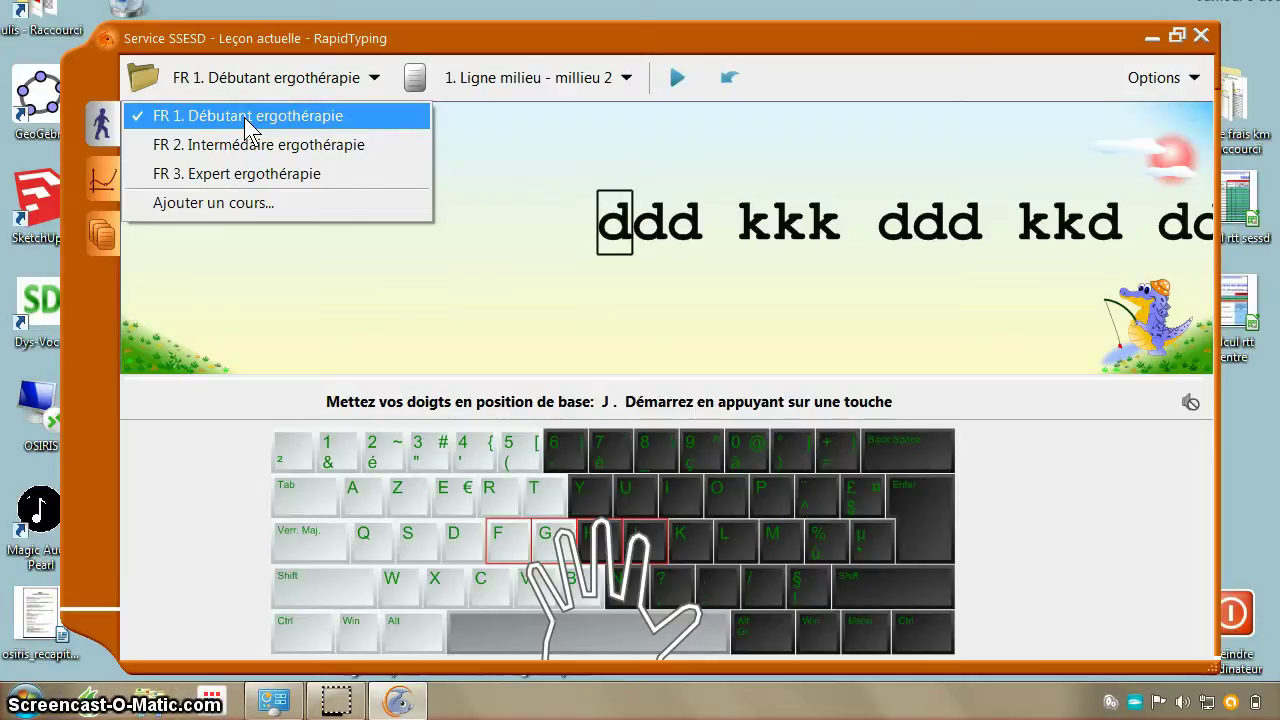
left_click(262, 177)
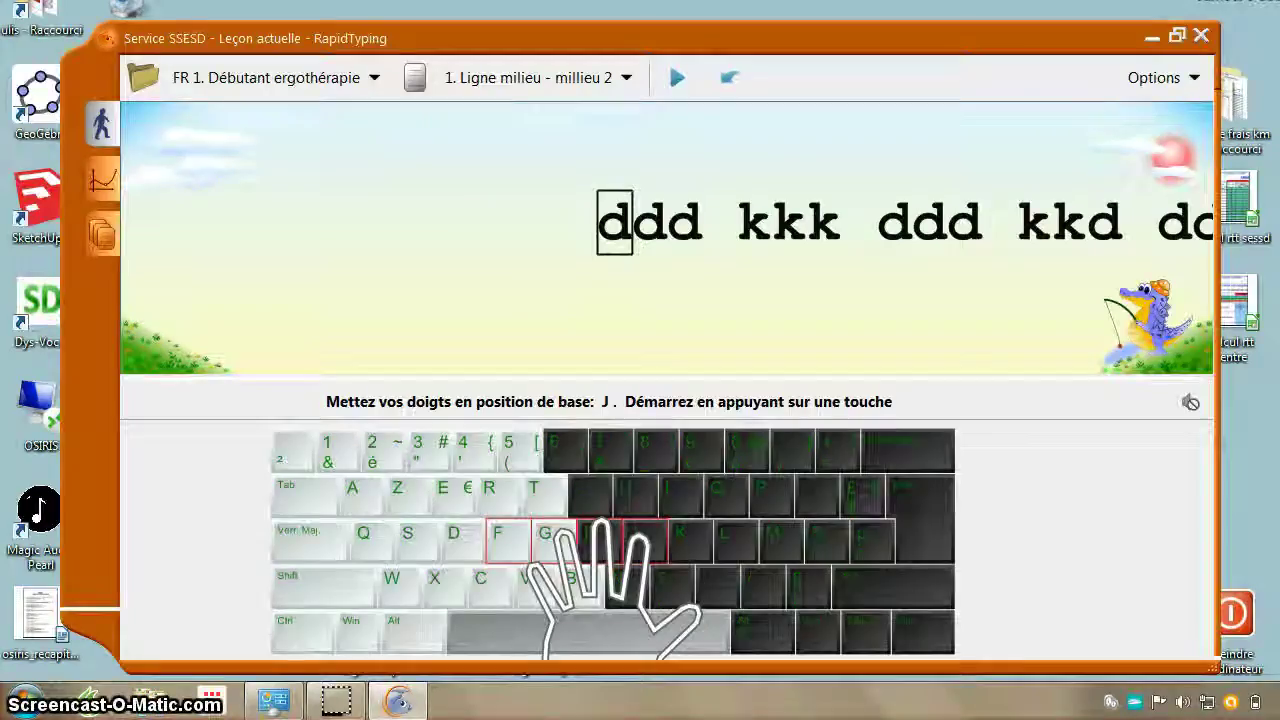